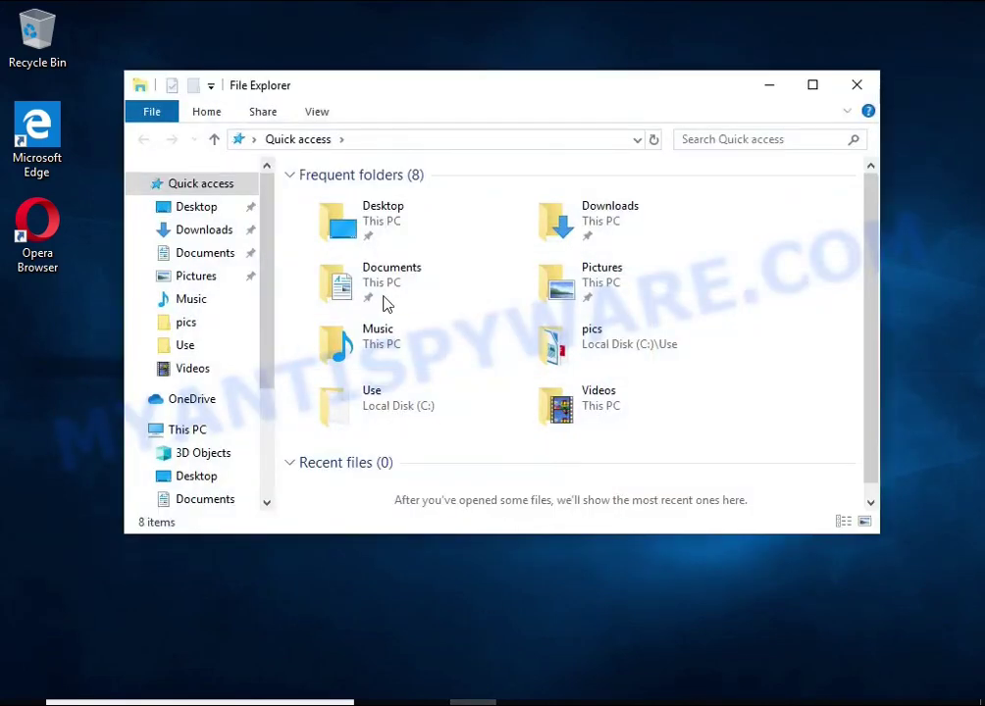
- Open the Documents folder, try to open an encrypted .btos document, and dismiss the app chooser
double_click(384, 304)
double_click(459, 211)
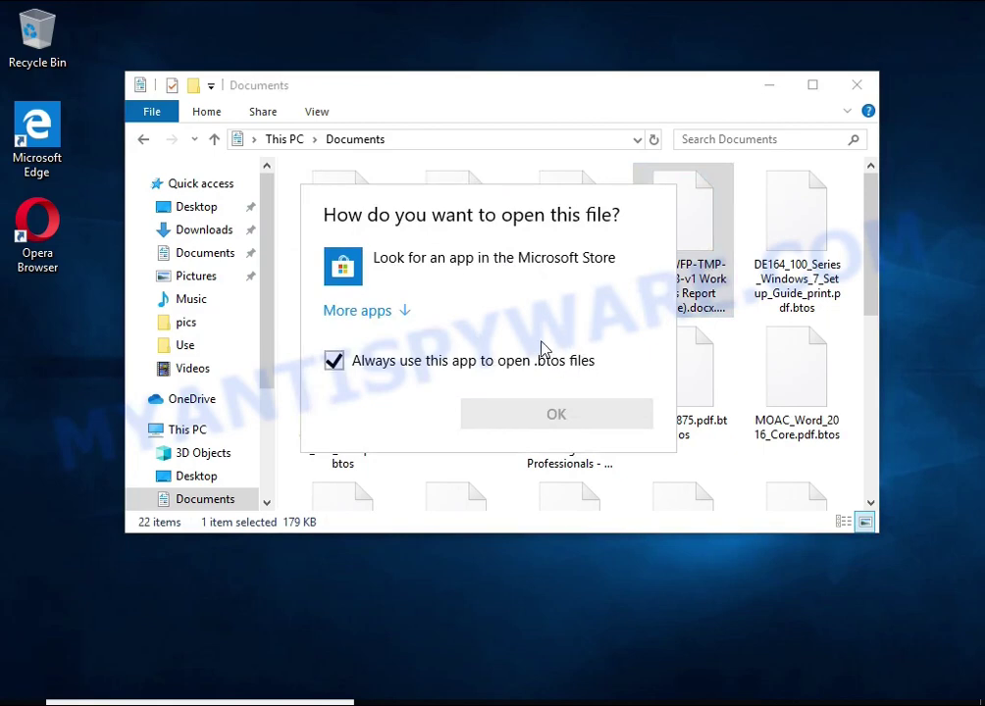
left_click(696, 246)
- Rename the encrypted [MS-OGRAPH]-180828.docx.btos file as [MS-OGRAPH]-180828.docx, accepting the extension change
right_click(556, 183)
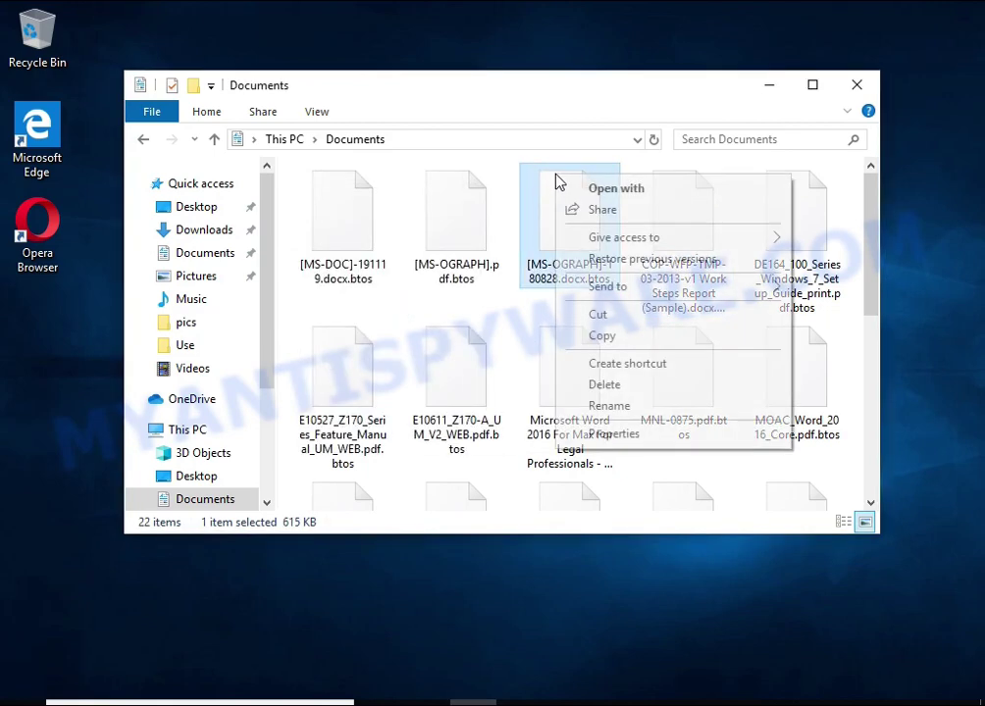
left_click(635, 405)
key("End")
key("BackSpace")
key("BackSpace")
key("BackSpace")
key("BackSpace")
key("BackSpace")
key("Return")
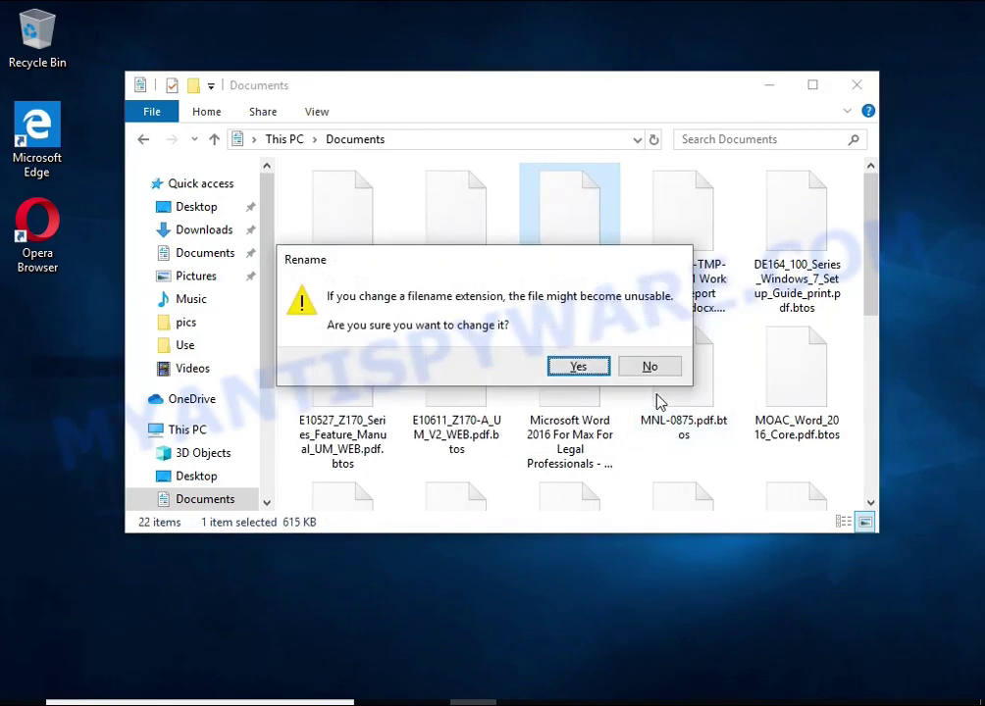
left_click(600, 371)
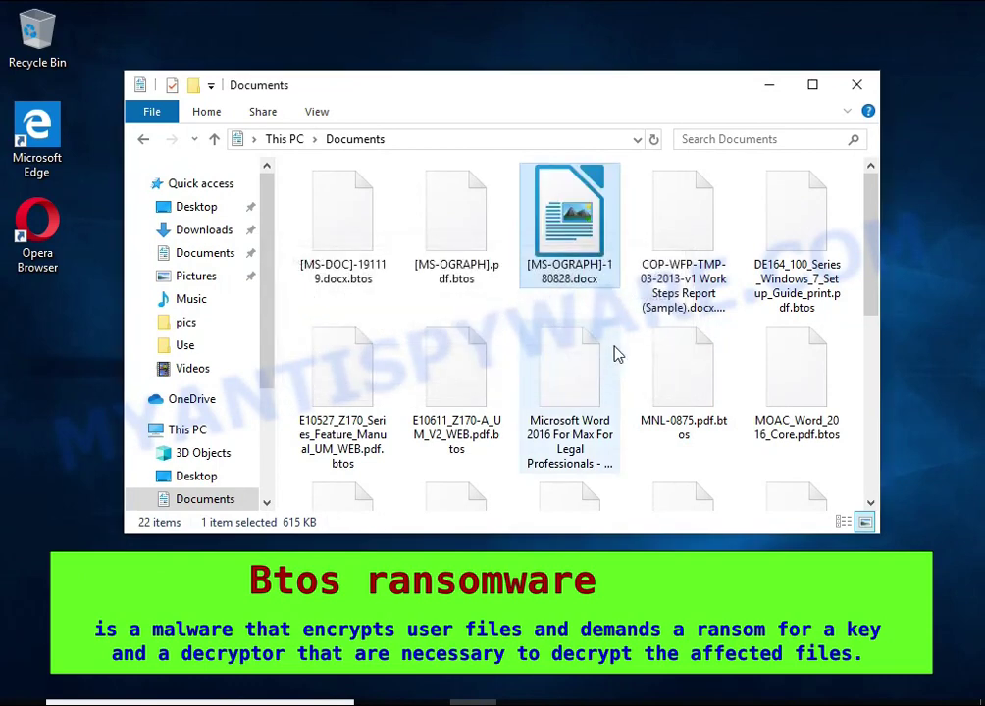
- Try to open [MS-OGRAPH]-180828.docx in LibreOffice with a repair attempt, and dismiss the resulting message
double_click(547, 188)
double_click(526, 253)
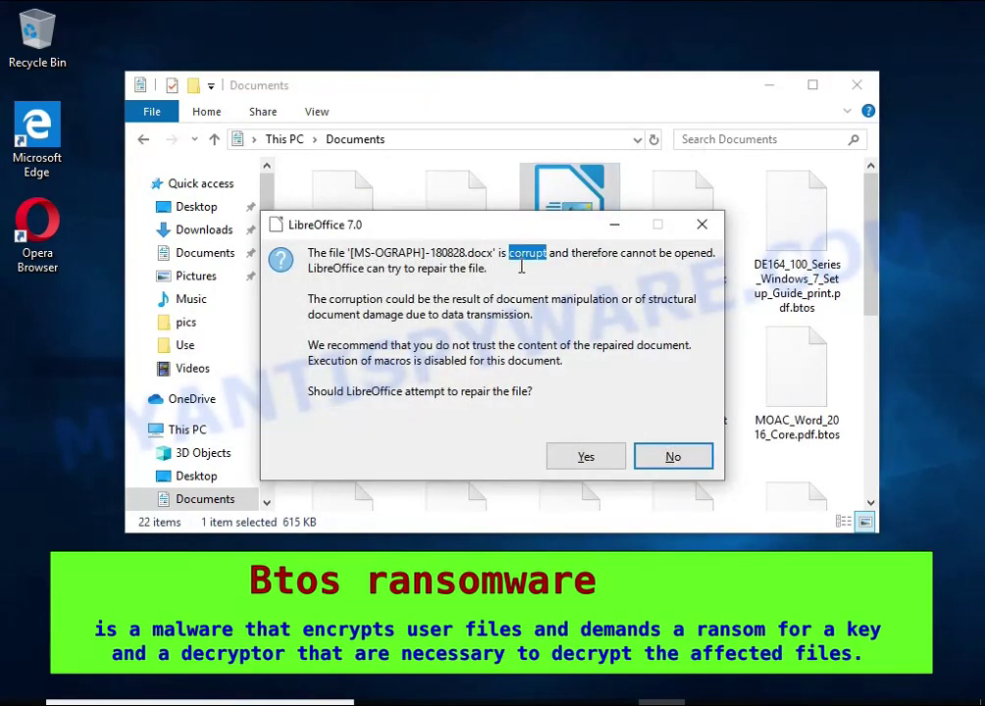
left_click(588, 457)
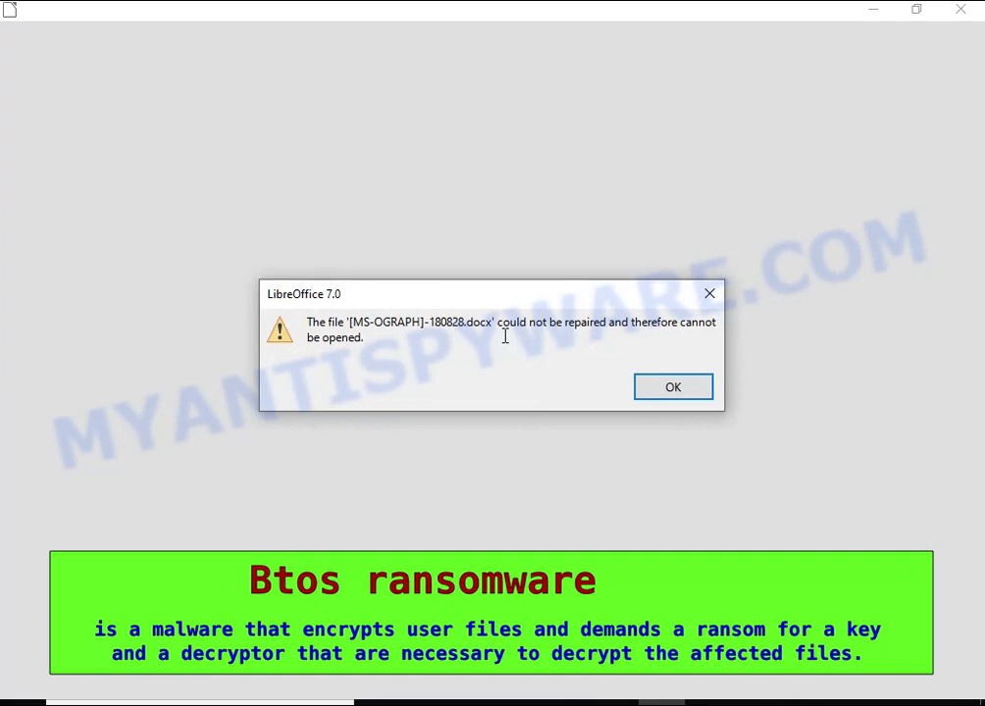
left_click_drag(498, 322, 547, 382)
left_click(672, 388)
- Rename the encrypted [MS-OGRAPH].pdf.btos file as [MS-OGRAPH].pdf, accepting the extension change
left_click(440, 189)
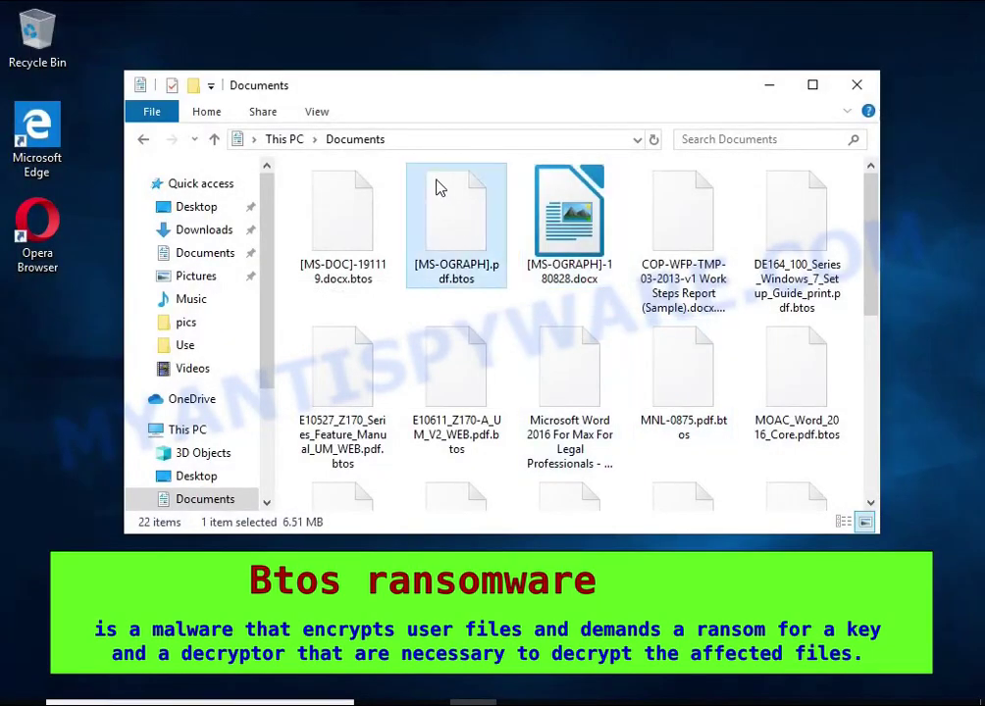
right_click(441, 188)
left_click(500, 405)
key("End")
key("BackSpace")
key("BackSpace")
key("BackSpace")
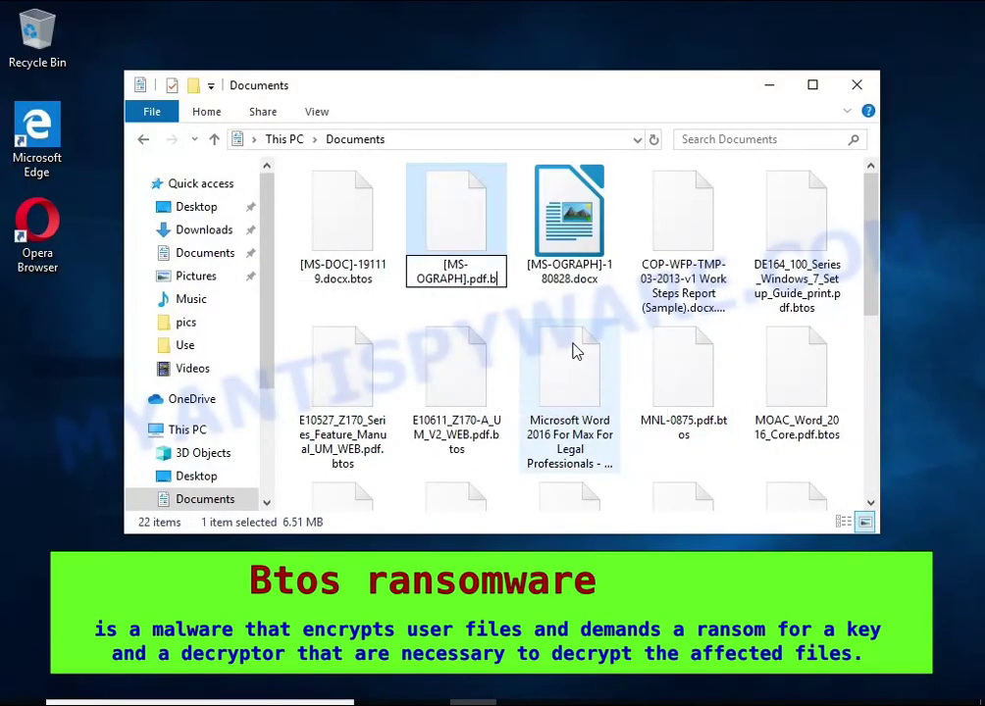
key("BackSpace")
key("Return")
left_click(575, 365)
- Try to view [MS-OGRAPH].pdf in Microsoft Edge, and close the browser
double_click(444, 209)
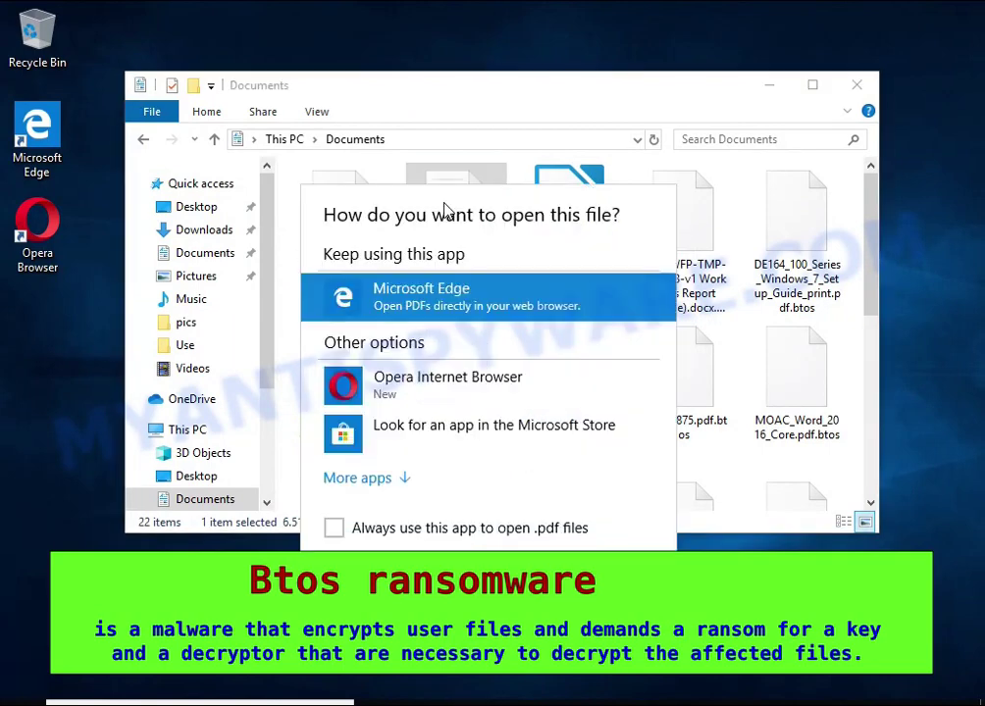
double_click(446, 293)
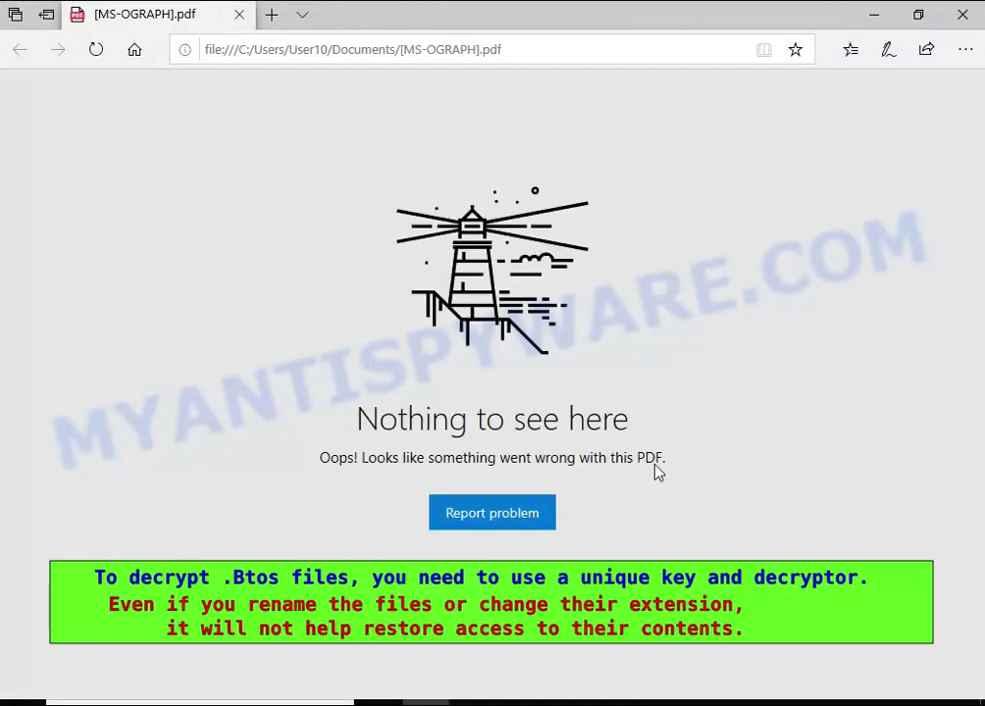
left_click(962, 15)
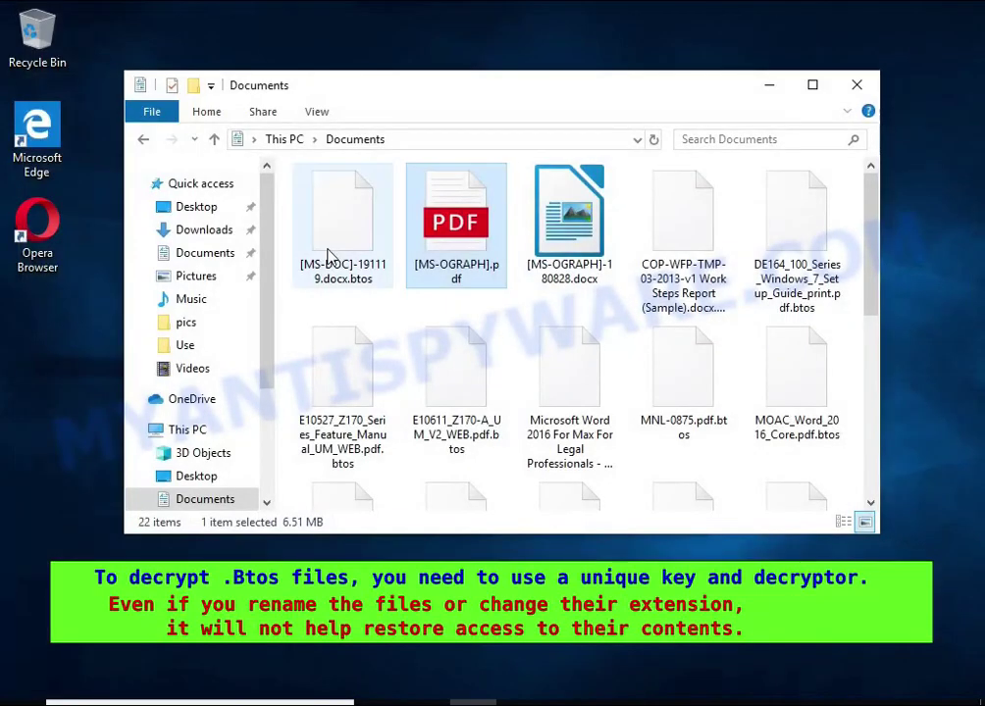
- Go to the Pictures folder, try to open an encrypted .jpg.btos image, and dismiss the app chooser
left_click(195, 277)
double_click(695, 236)
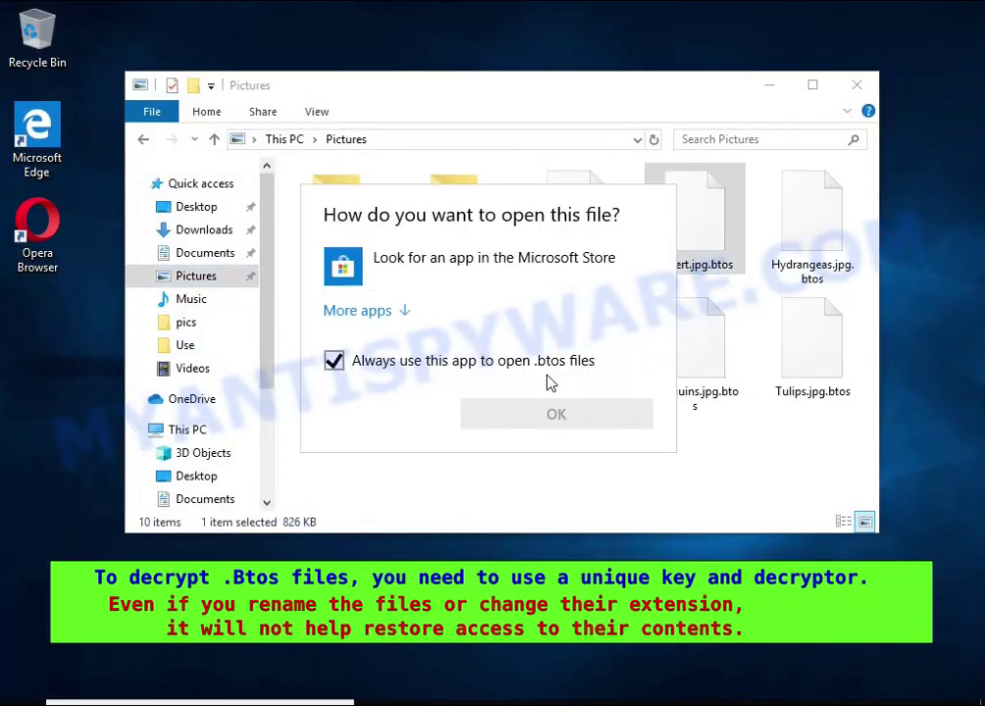
left_click(701, 234)
- Rename the encrypted Chrysanthemum picture as Chrysanthemum.jpg by removing its .btos extension, accepting the extension change
right_click(556, 176)
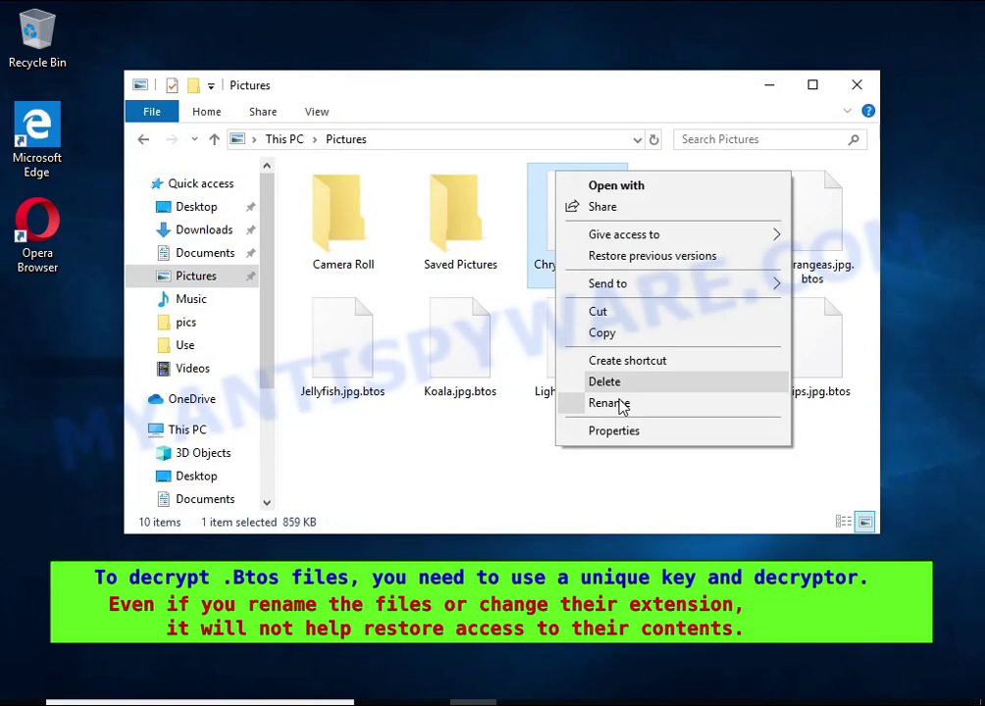
left_click(620, 403)
key("End")
key("BackSpace")
key("BackSpace")
key("Return")
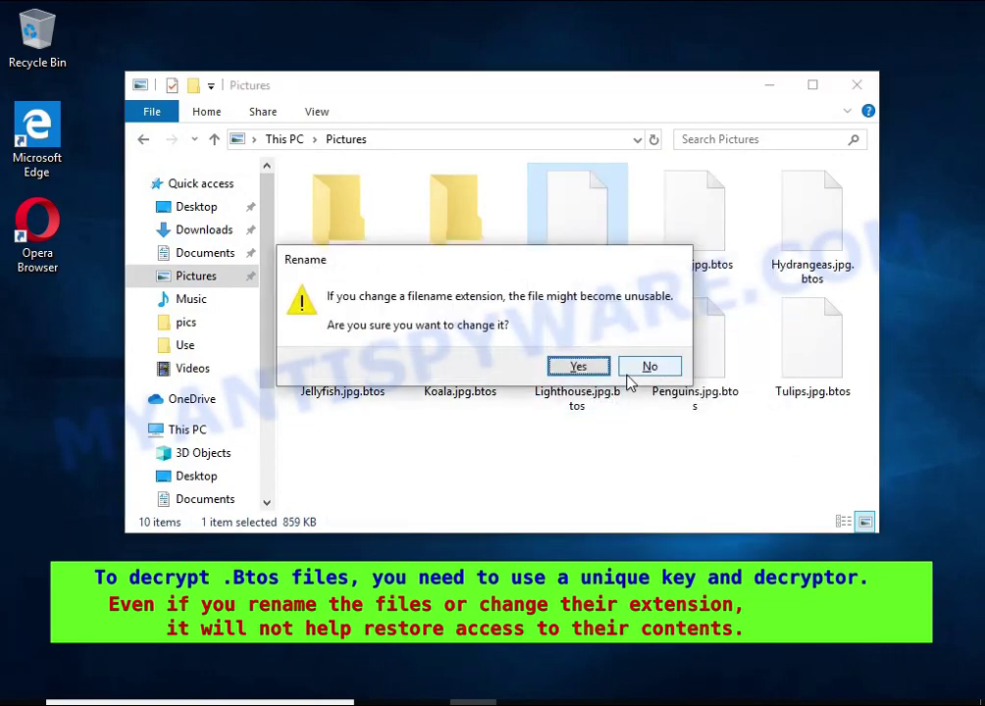
left_click(578, 368)
- Try to view Chrysanthemum.jpg in Photos, and close the viewer
double_click(579, 218)
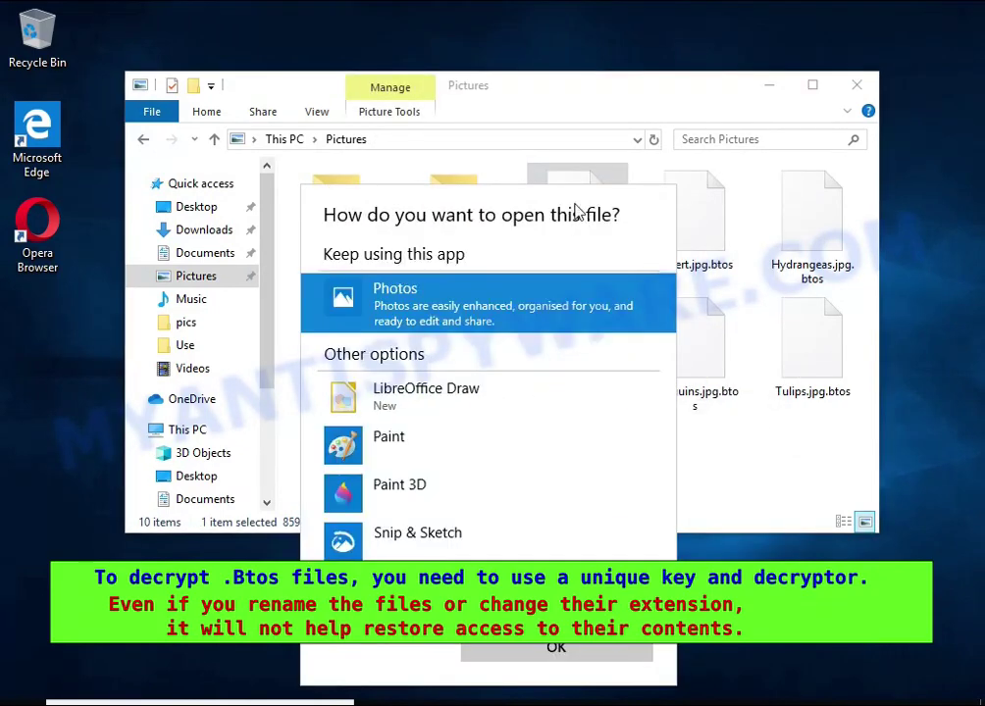
double_click(457, 306)
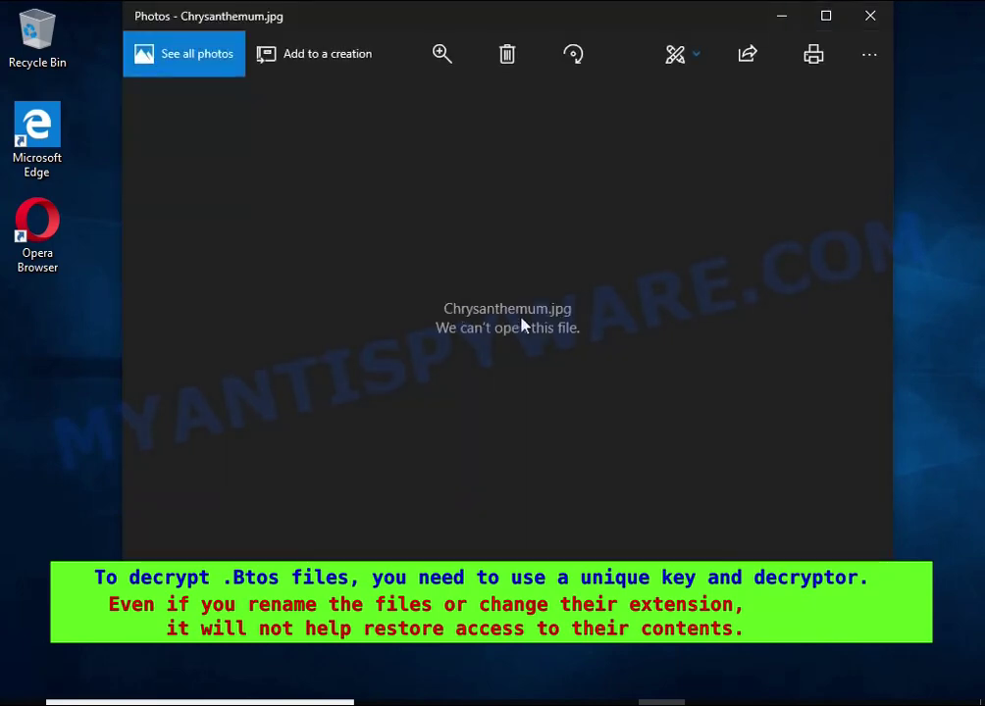
left_click(878, 22)
- Open the _readme.txt ransom note from the User10 folder under Users on Local Disk (C:)
left_click(172, 440)
double_click(363, 461)
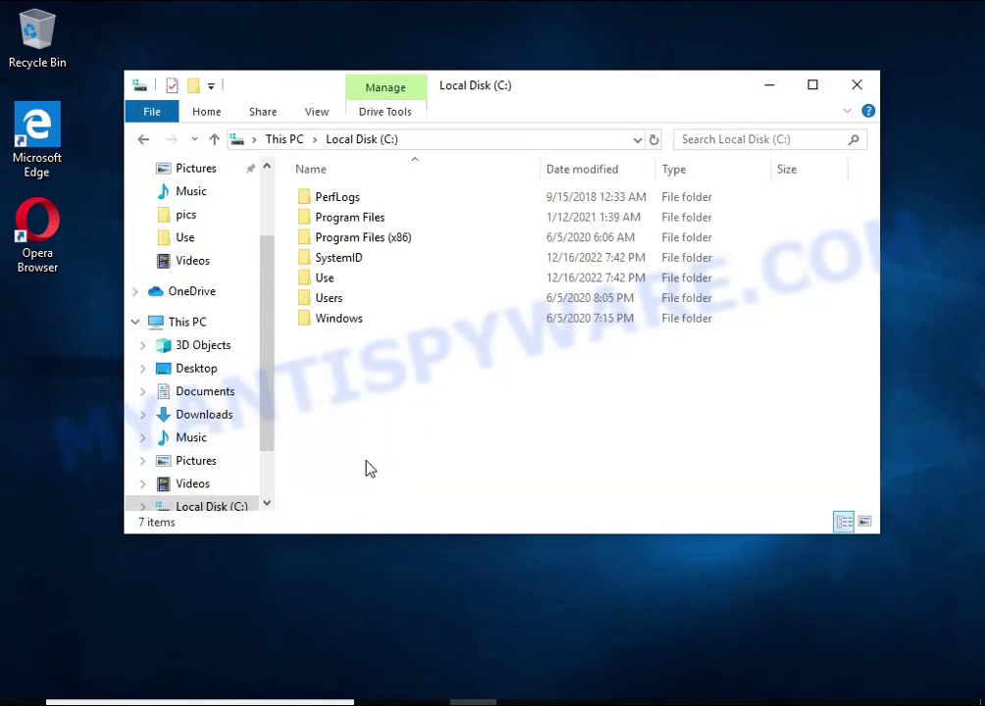
double_click(330, 301)
double_click(334, 217)
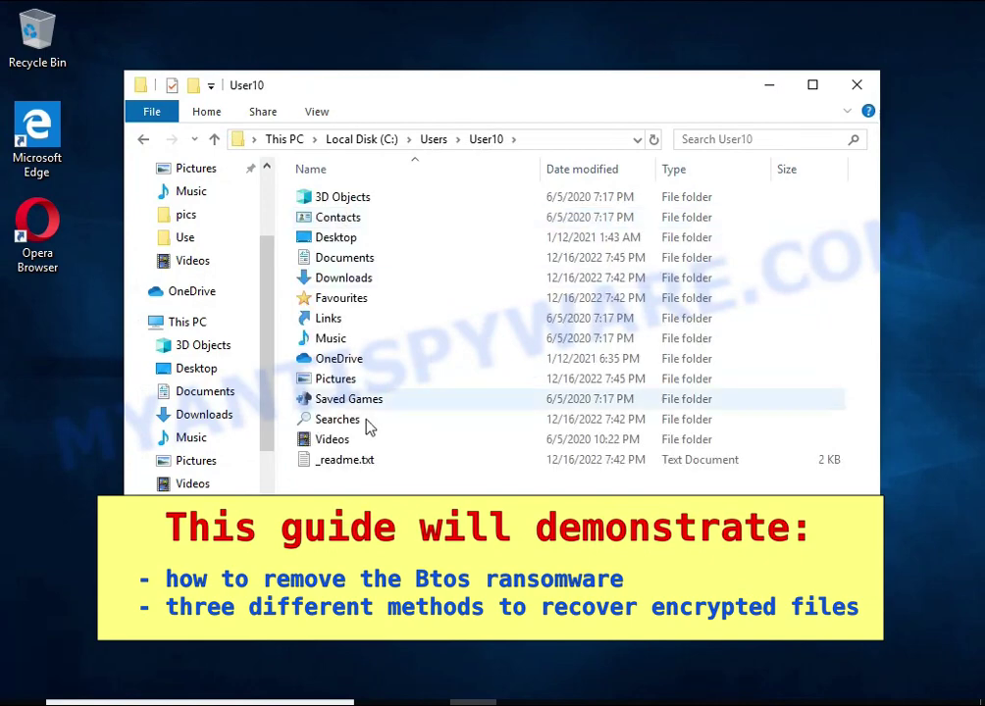
double_click(481, 464)
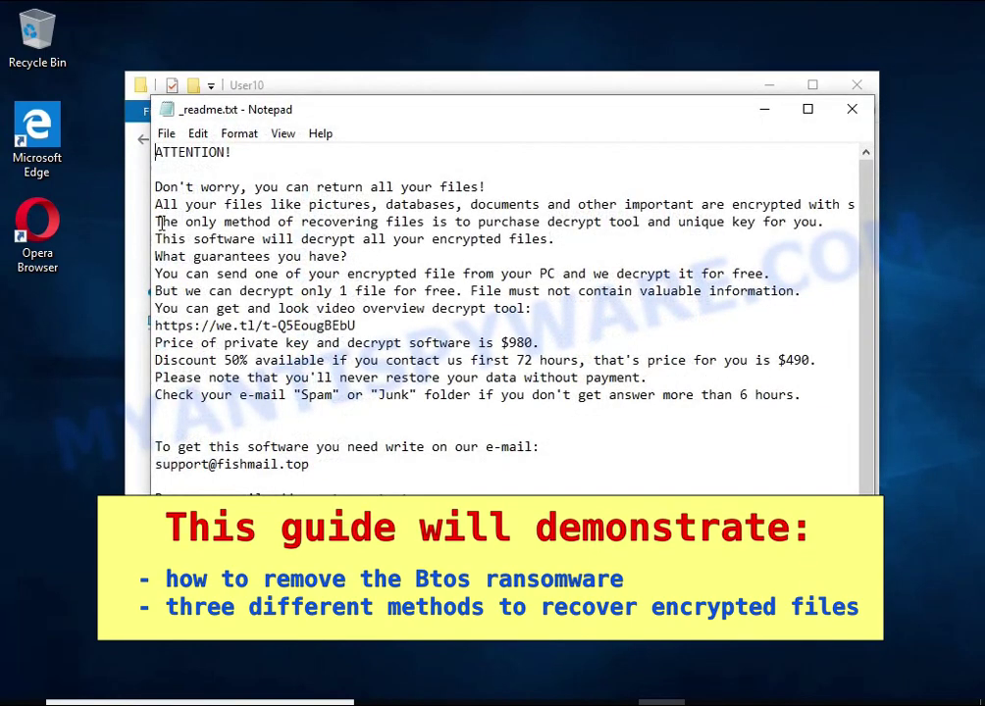
- Highlight the note's lines about returning and encrypting files, and close the note and the folder window
left_click_drag(406, 187, 487, 186)
left_click_drag(154, 204, 797, 204)
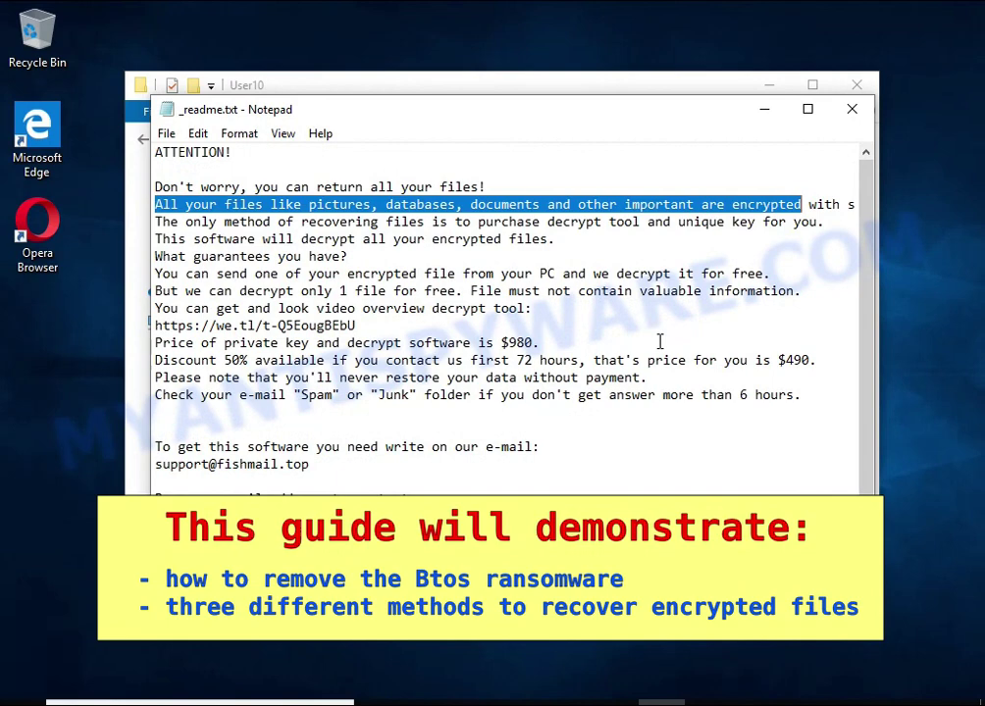
double_click(738, 205)
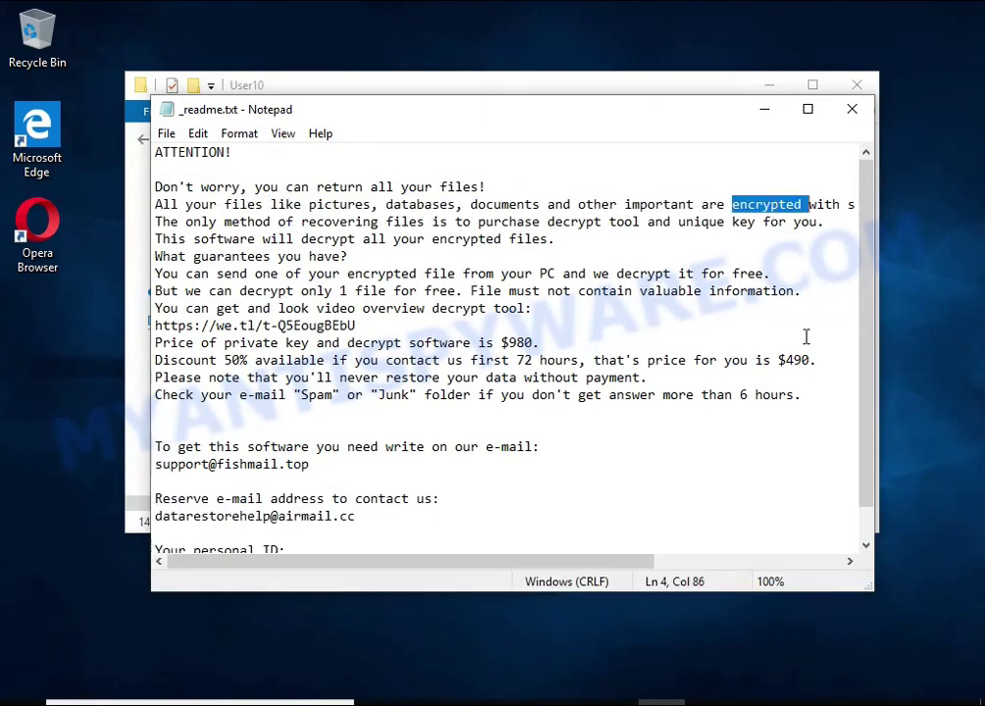
left_click(851, 109)
left_click(857, 85)
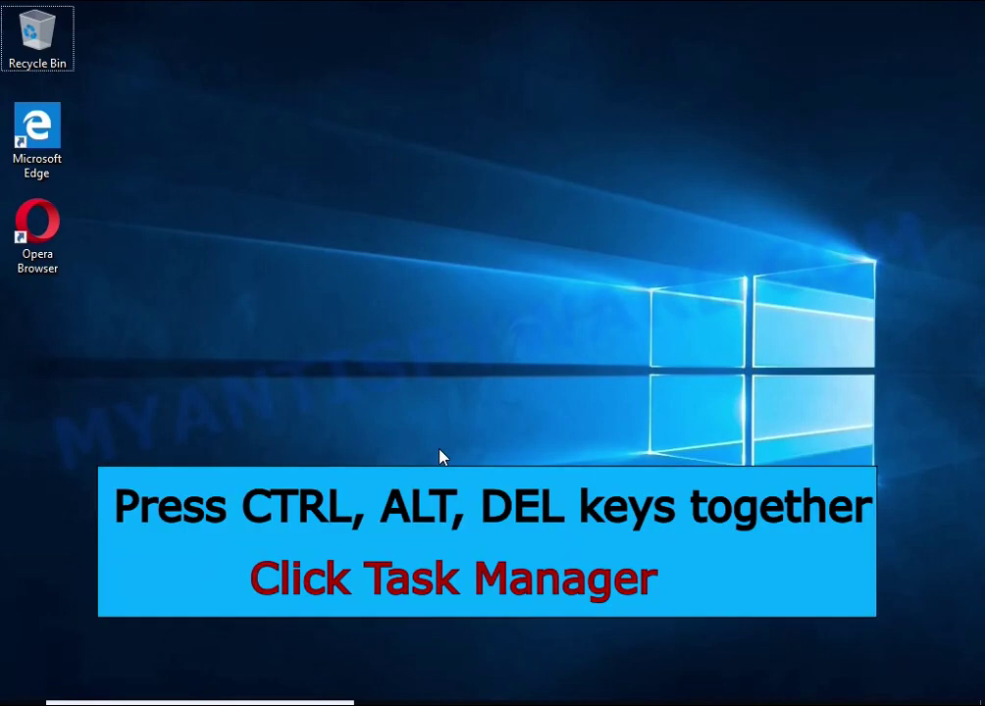
- Open Task Manager from the Windows security screen and end the background process DB07.exe (32 bit)
key("ctrl+alt+Delete")
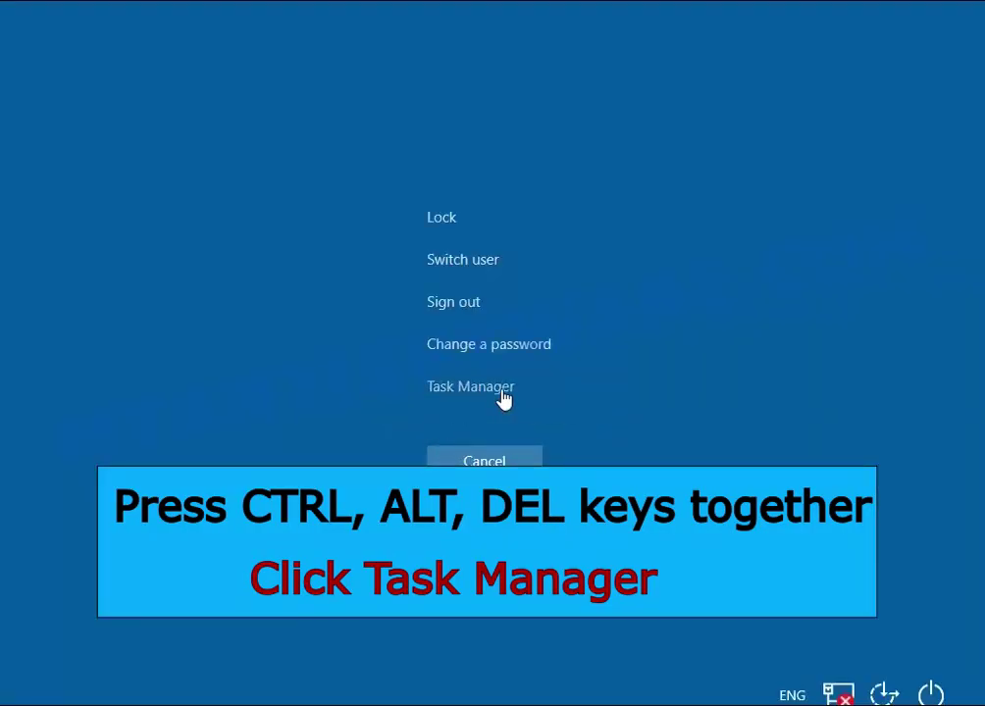
left_click(471, 387)
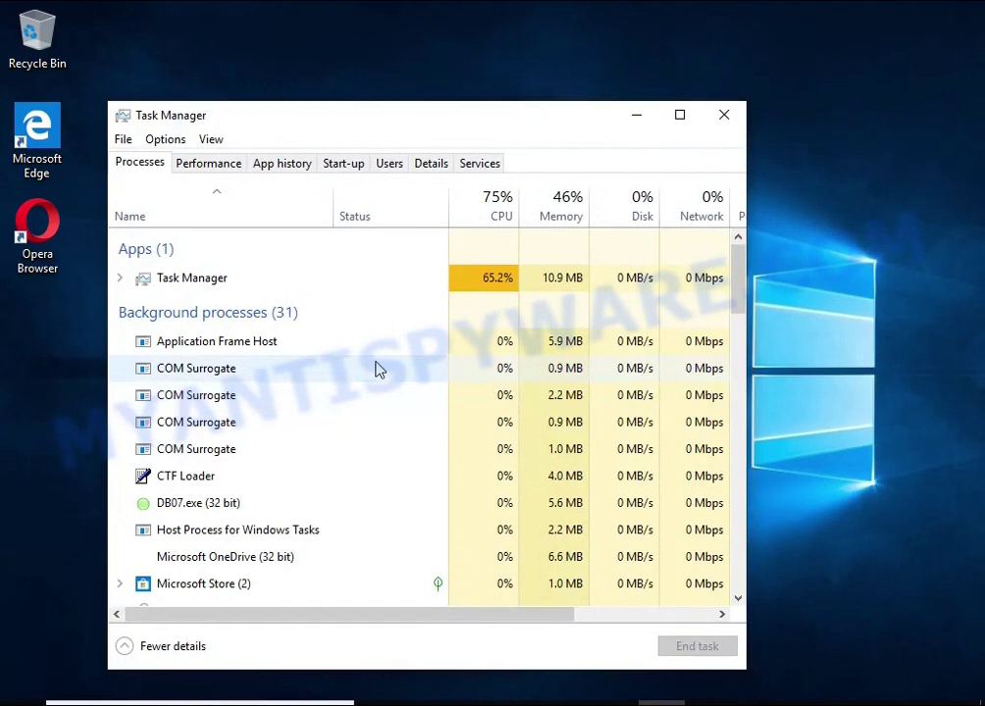
scroll(365, 364, "down", 1)
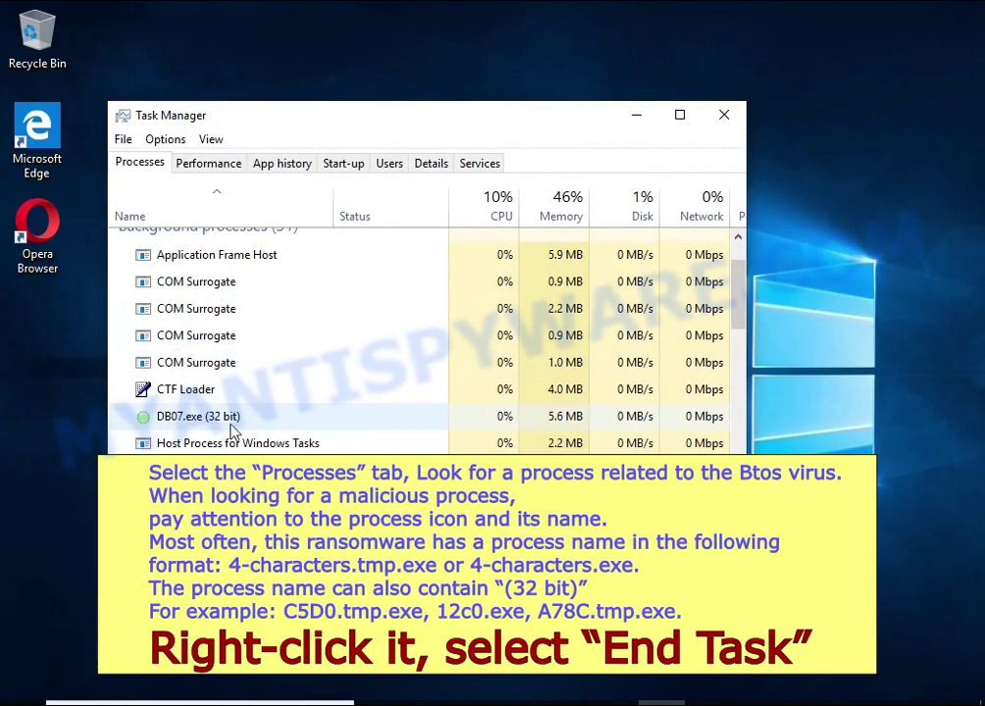
left_click(376, 421)
right_click(382, 428)
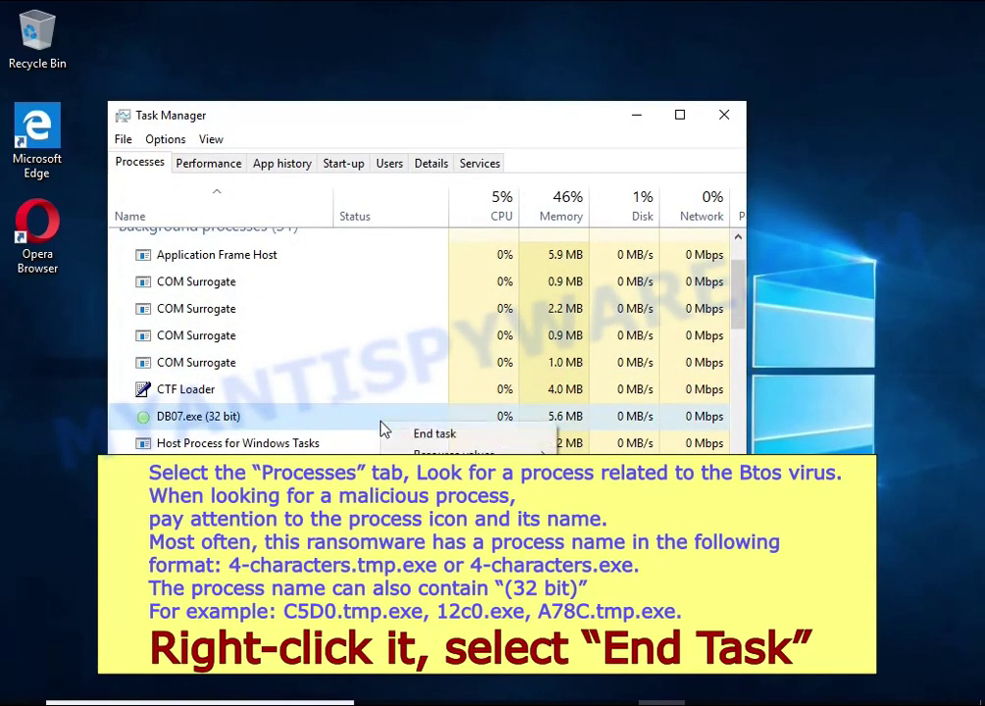
left_click(501, 435)
- Look through the rest of the process list for other suspicious processes
scroll(303, 394, "down", 2)
scroll(303, 394, "down", 6)
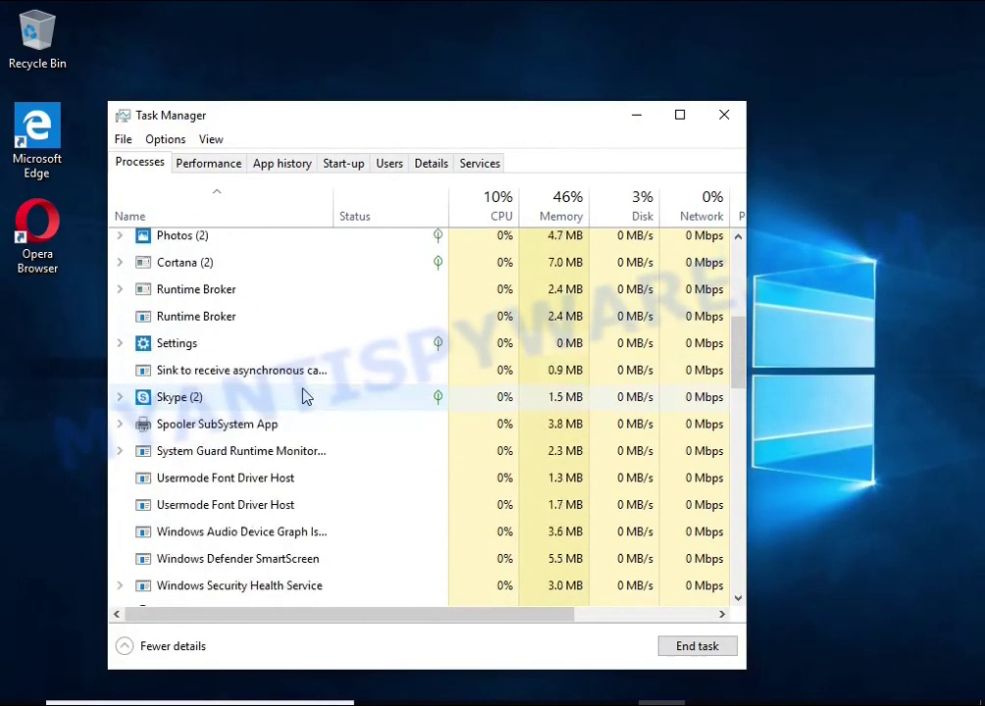
scroll(299, 393, "down", 7)
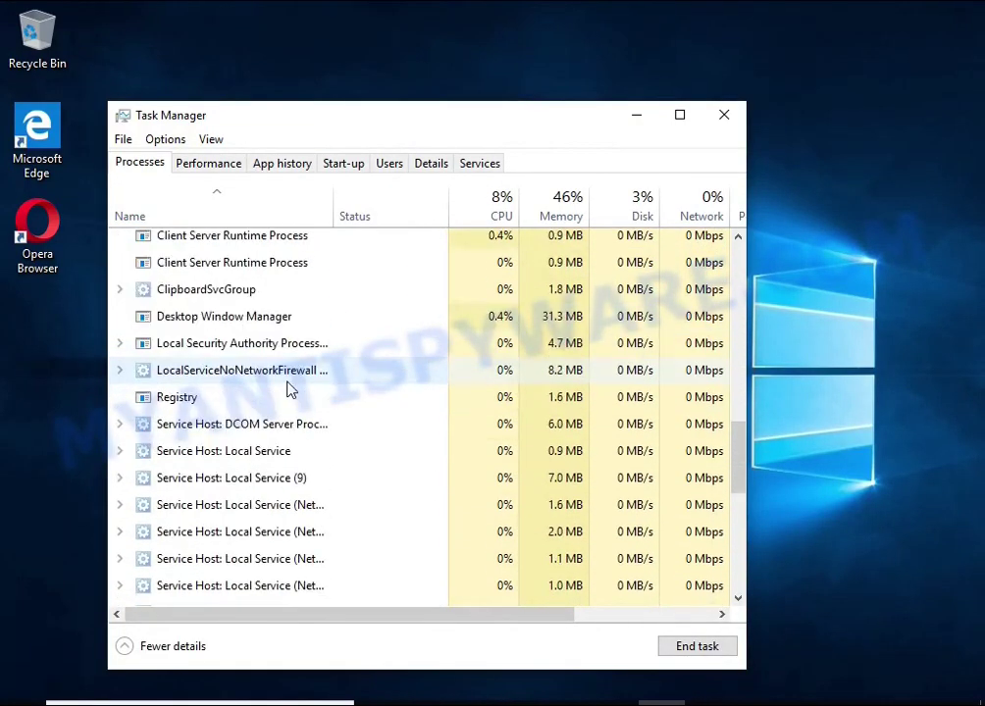
scroll(290, 390, "down", 1)
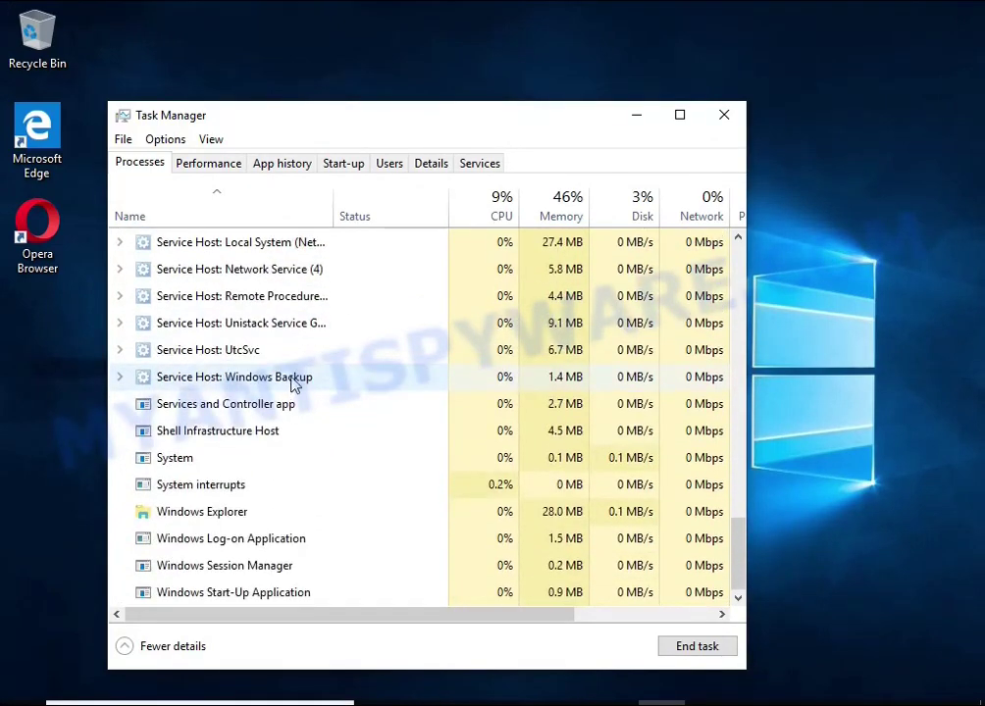
scroll(295, 392, "up", 8)
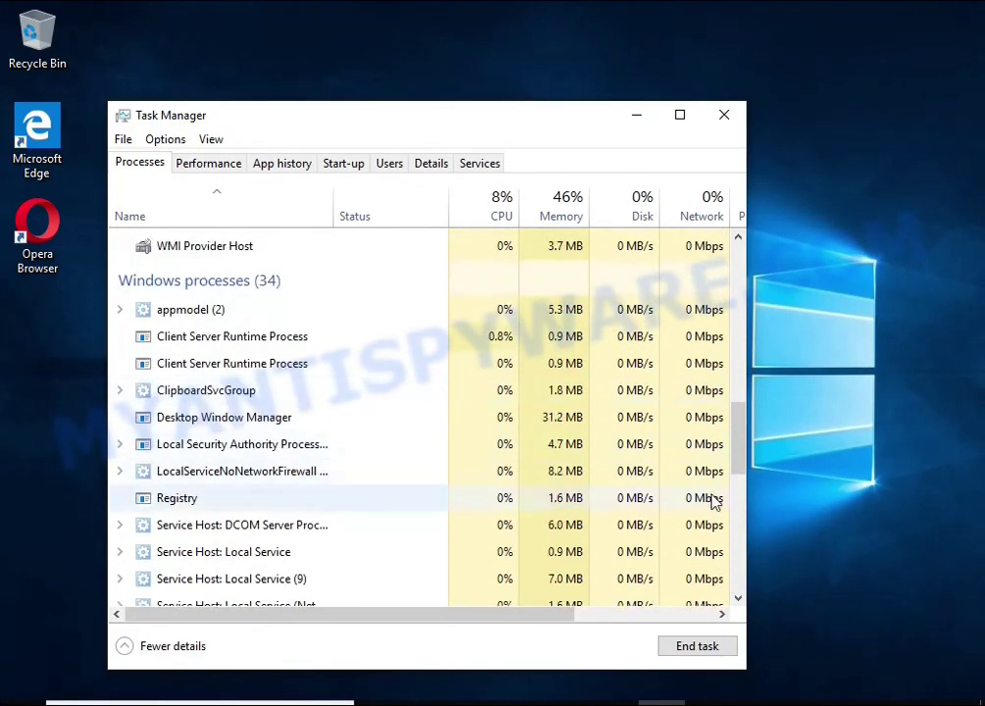
left_click_drag(746, 463, 752, 280)
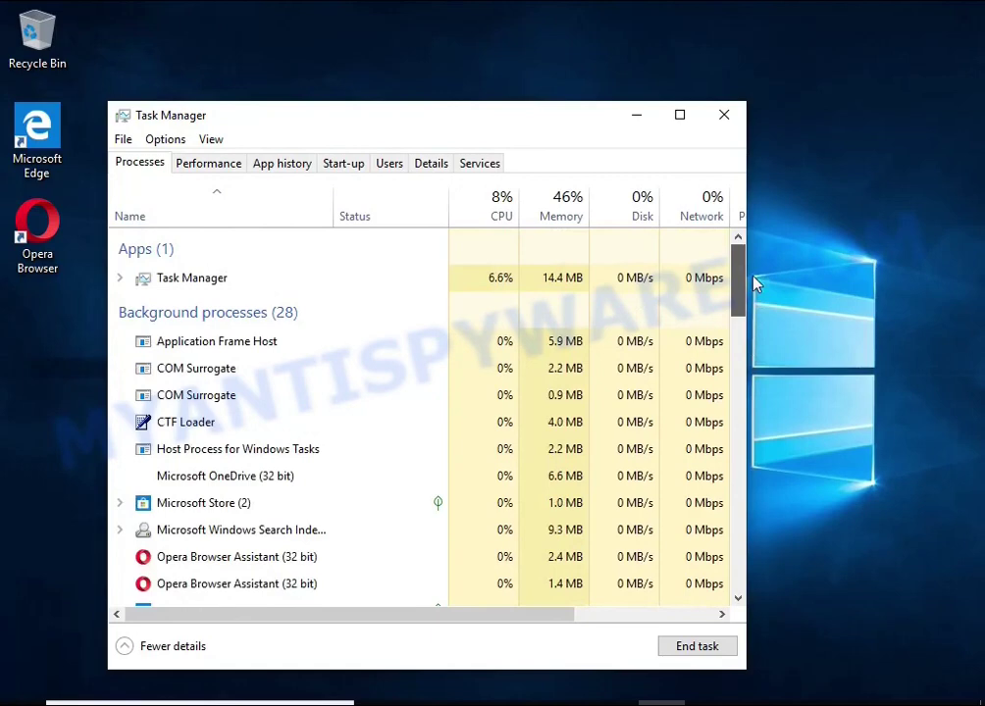
- Disable the DB07.exe start-up entry and close Task Manager
left_click(345, 164)
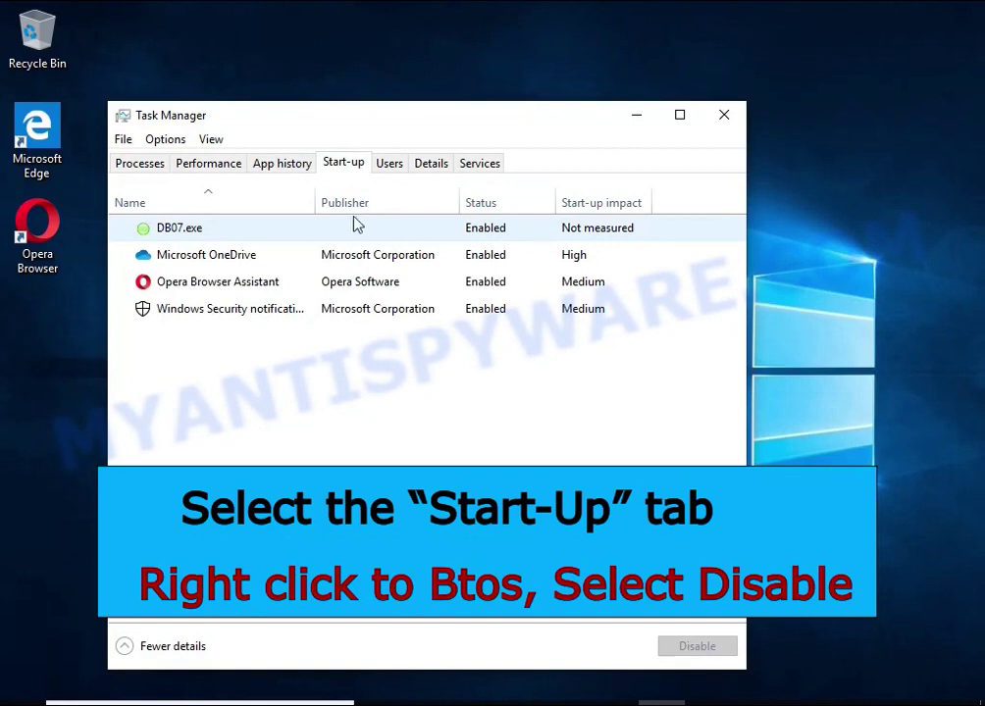
right_click(532, 239)
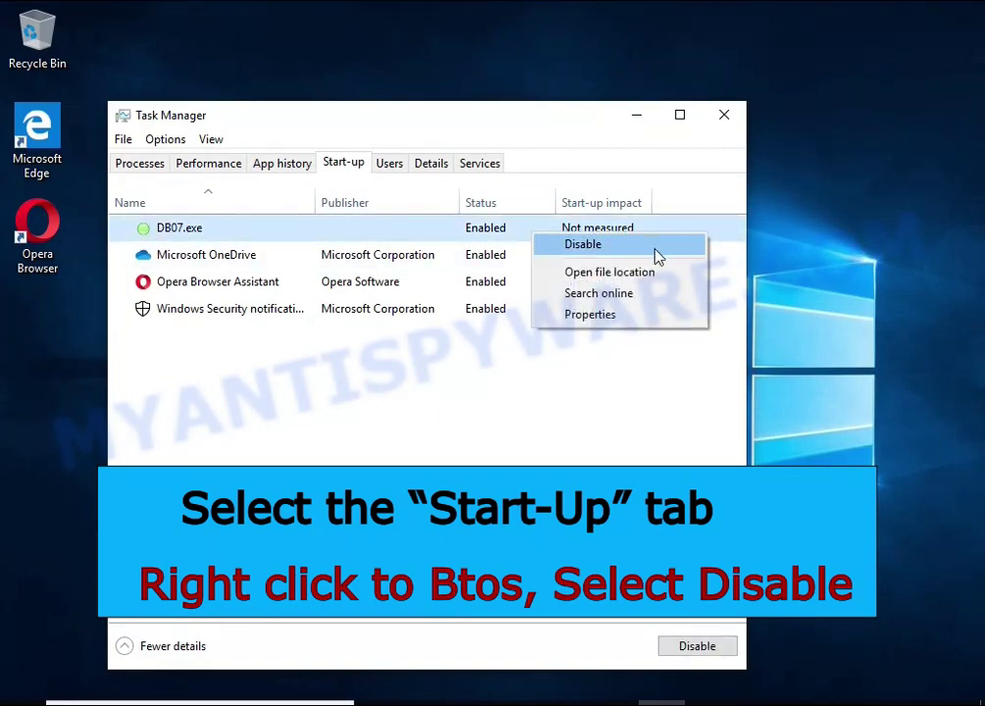
left_click(659, 253)
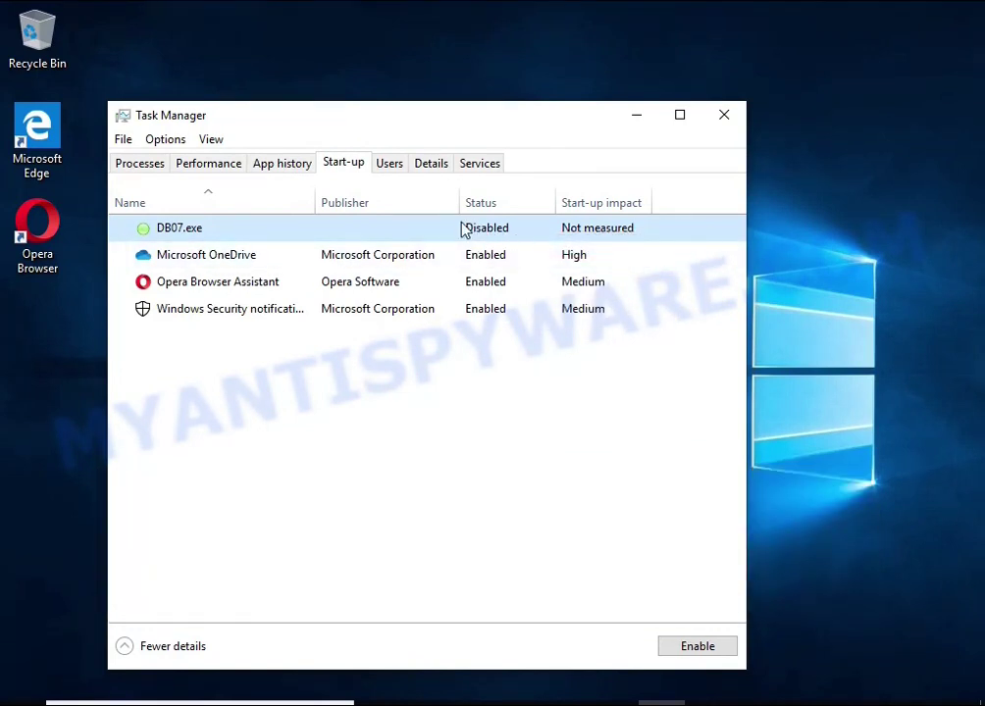
left_click(721, 119)
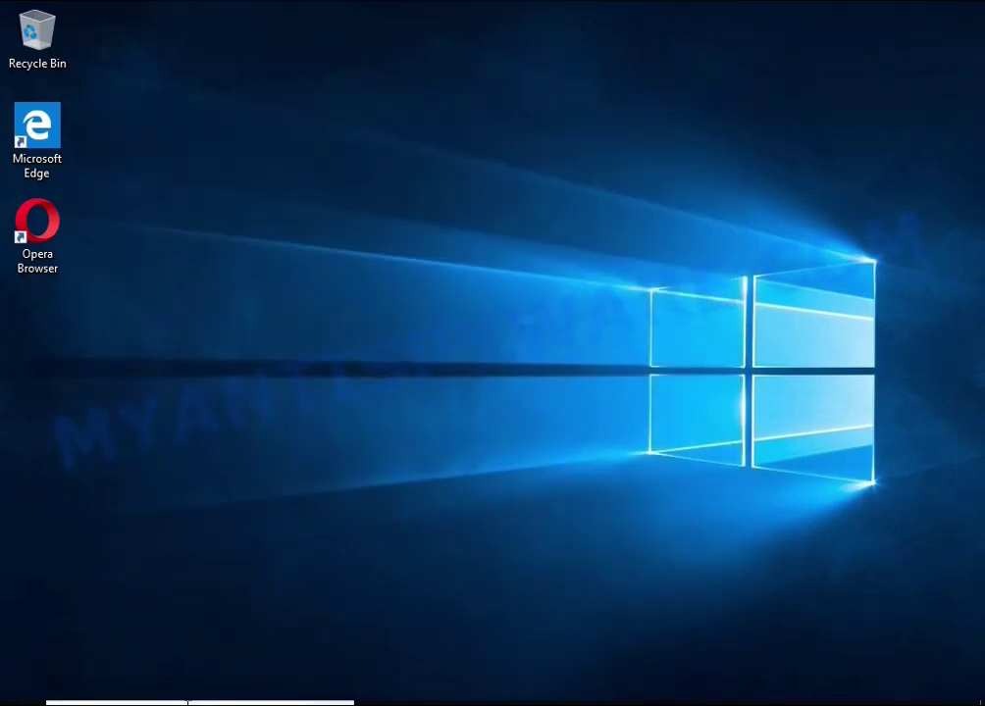
- Search Windows for Task Scheduler, open it, and display the tasks in the Task Scheduler Library
left_click(212, 703)
type("tas")
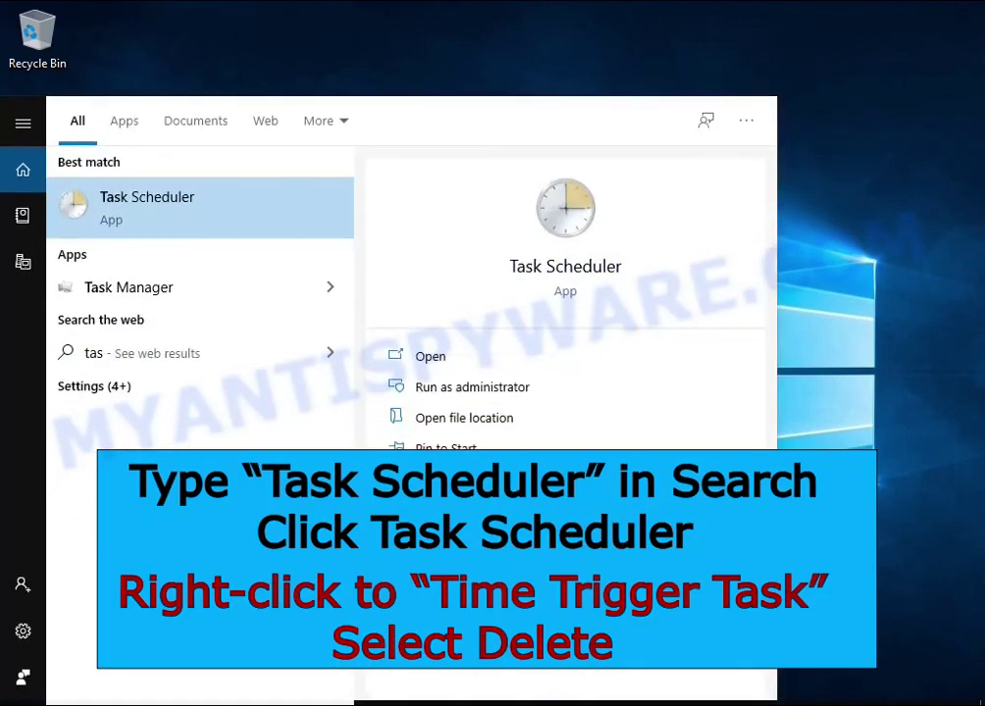
type("k she")
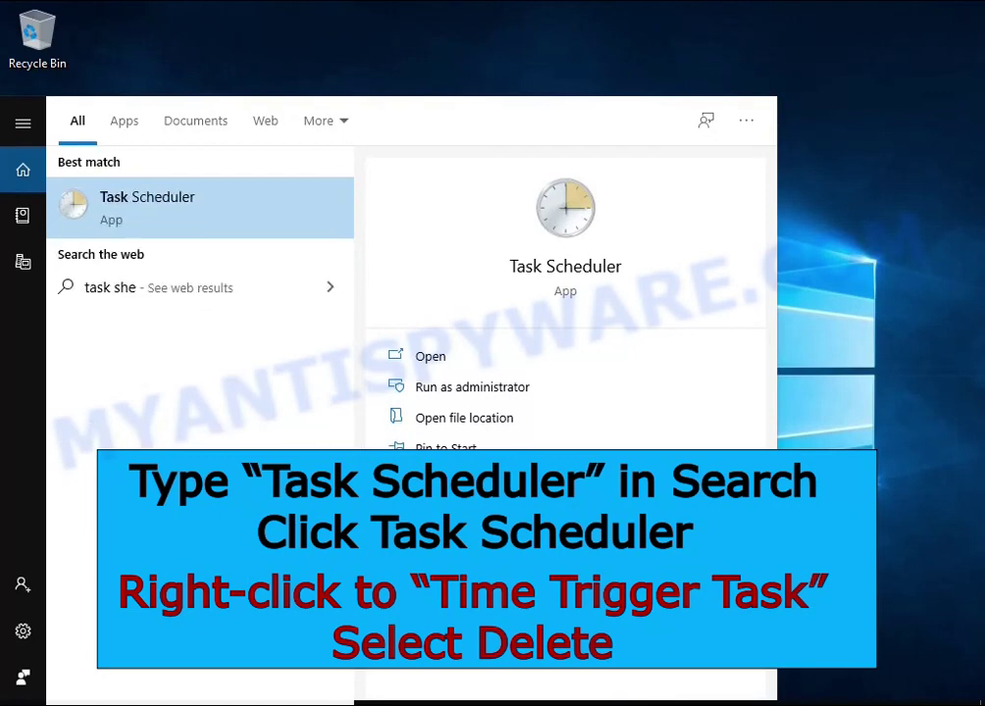
left_click(236, 223)
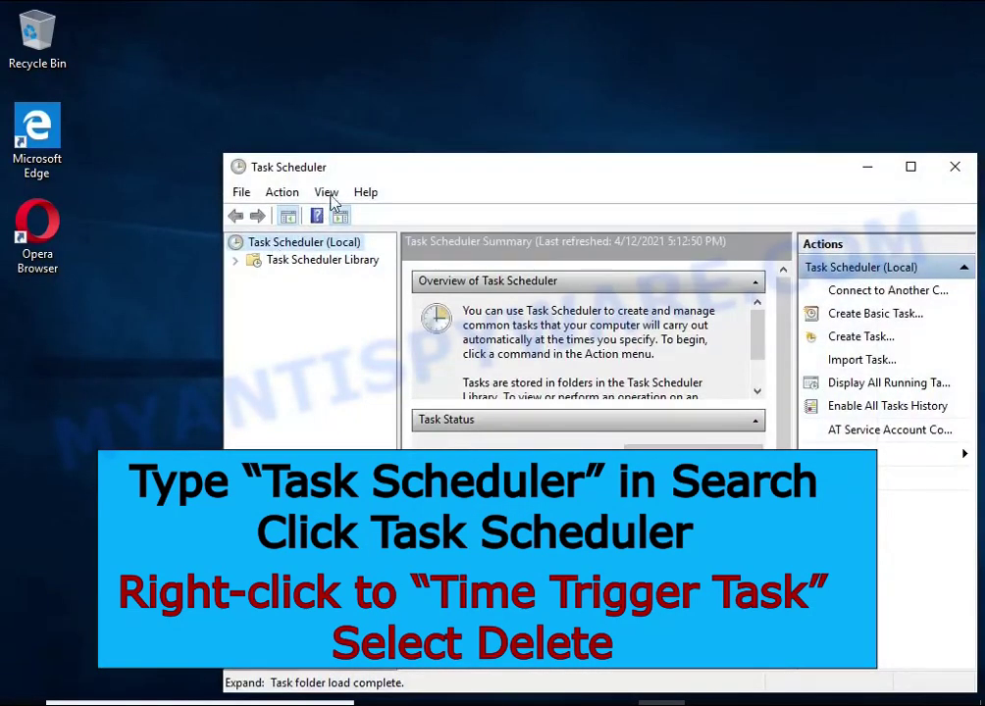
left_click_drag(368, 169, 302, 106)
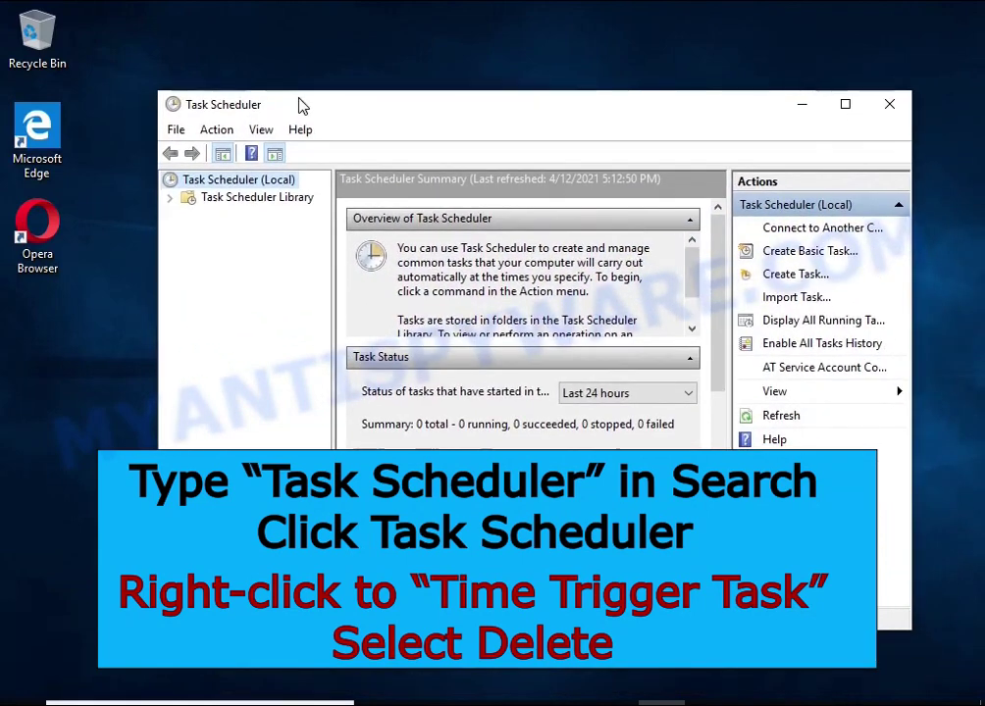
left_click(290, 198)
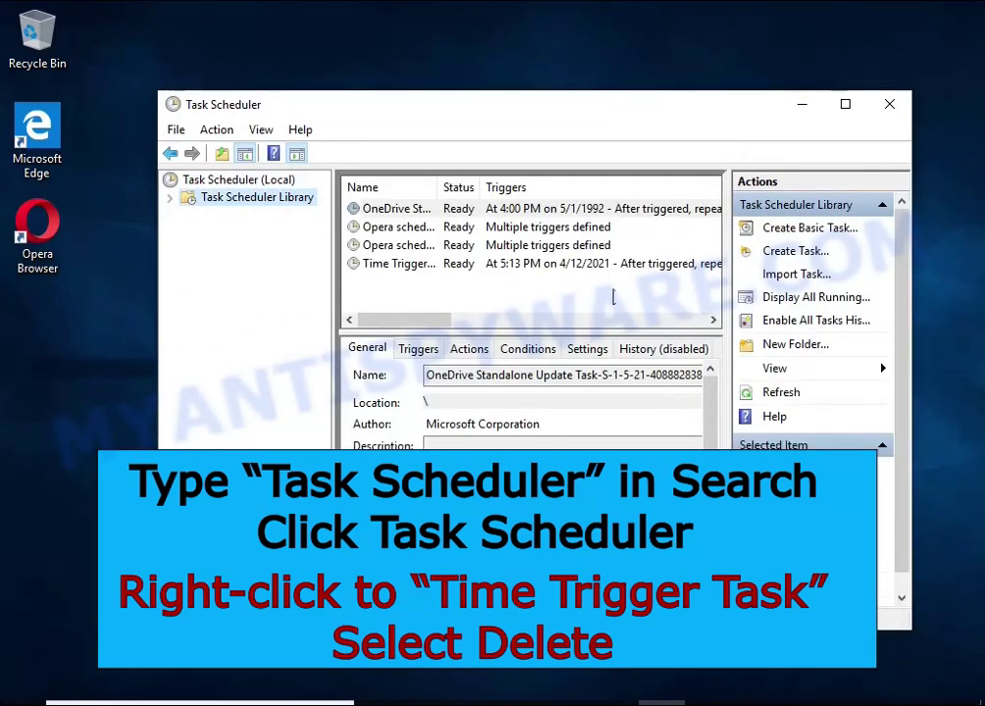
- Delete the scheduled task named Time Trigger Task and close Task Scheduler
left_click(638, 267)
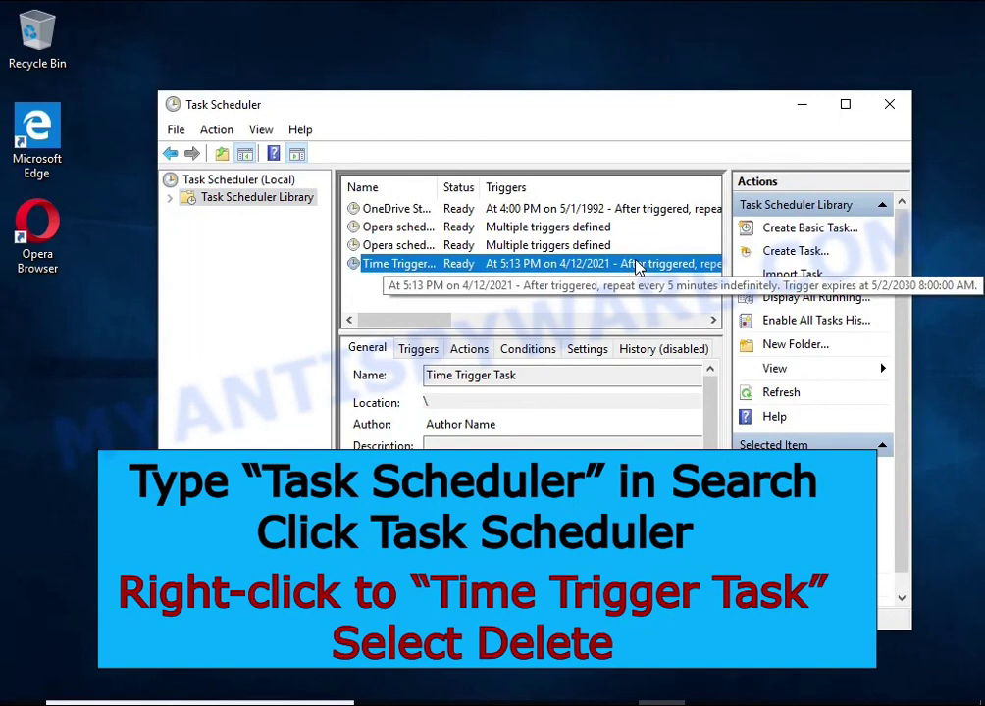
right_click(638, 267)
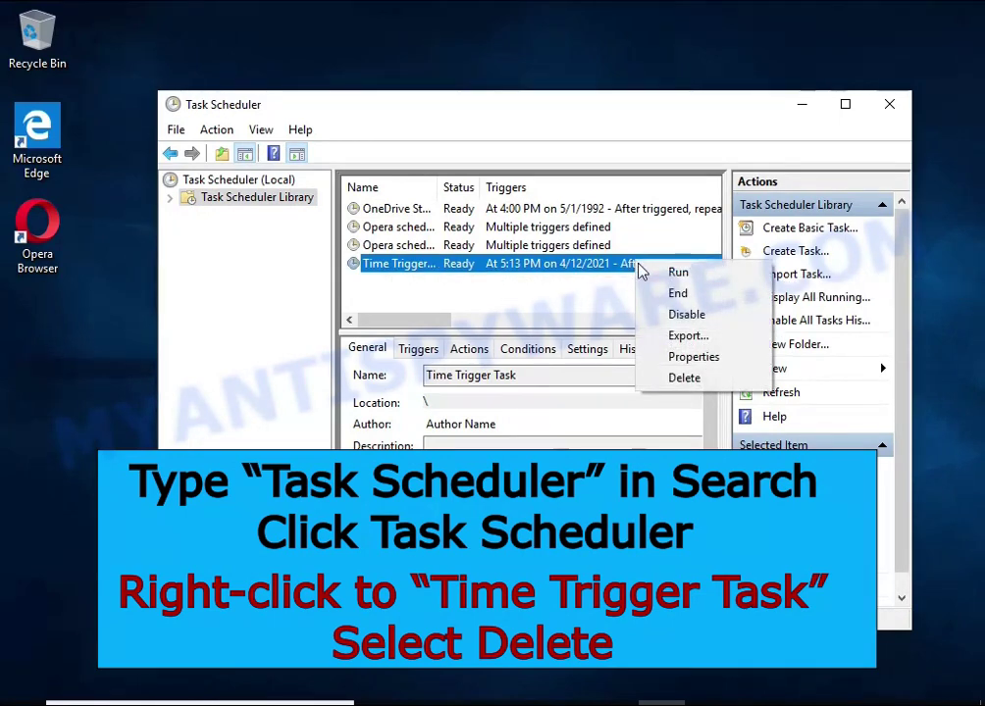
left_click(723, 381)
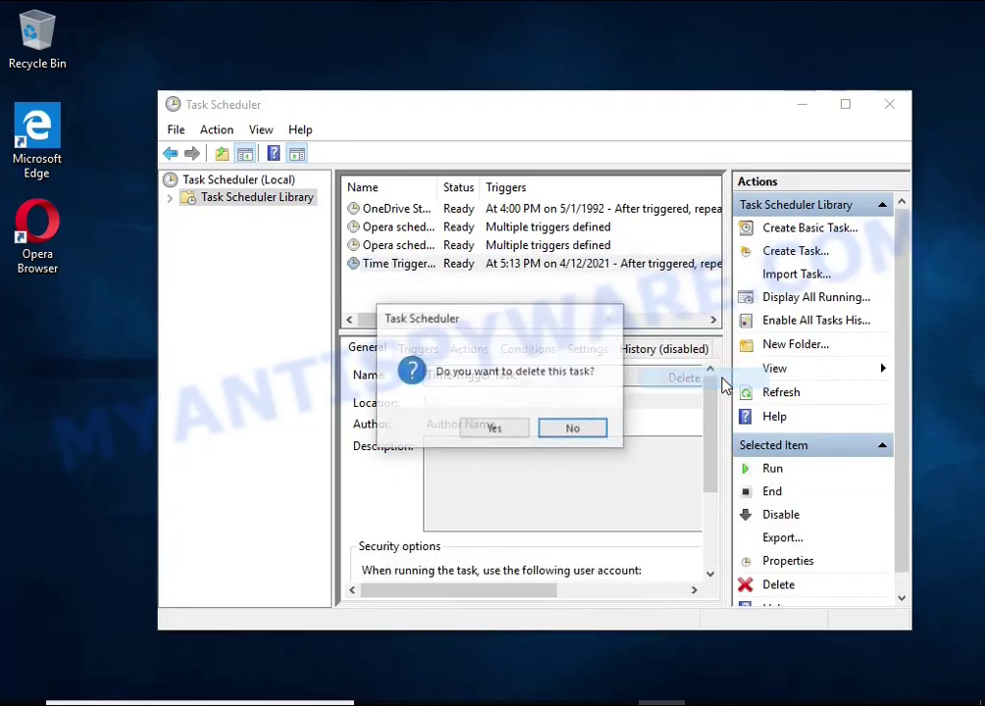
left_click(495, 434)
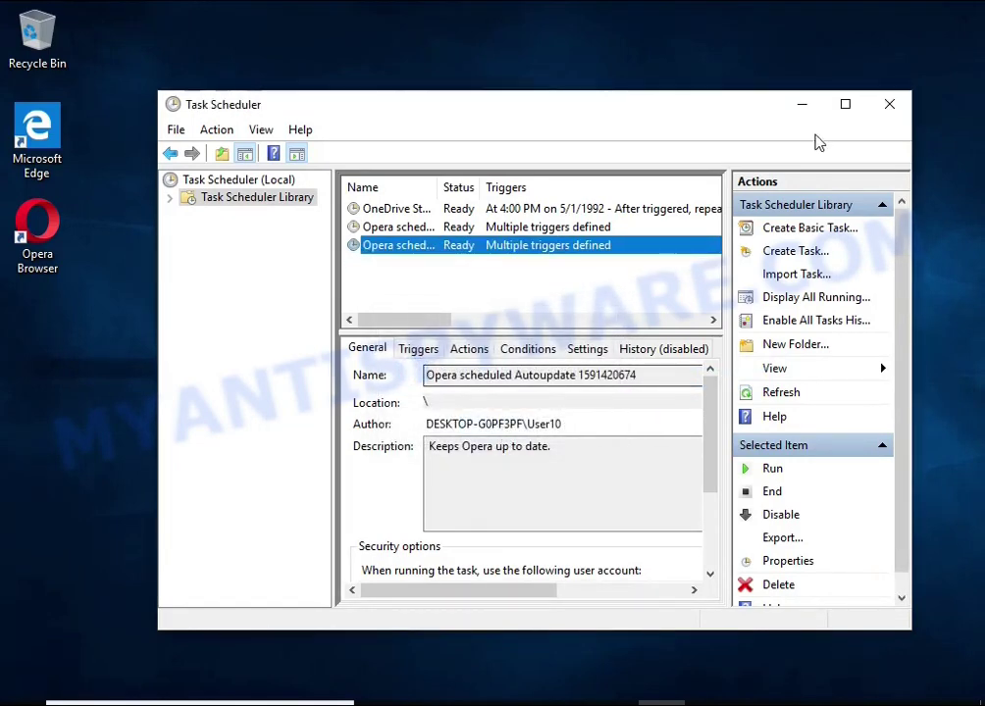
left_click(890, 105)
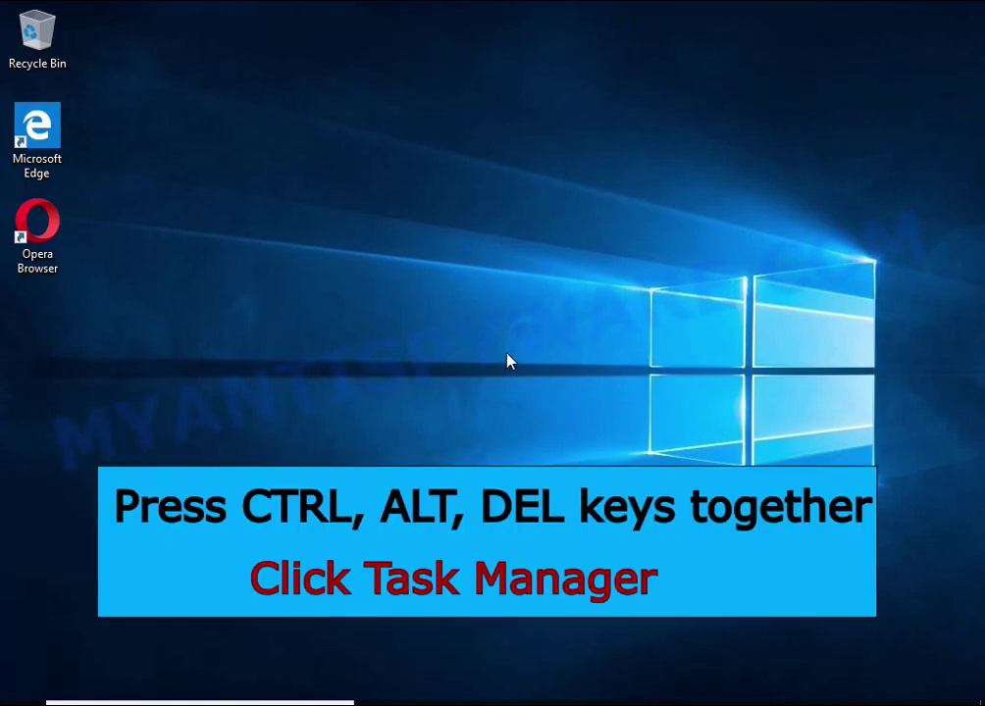
- Open the file location of the DB07.exe start-up entry from Task Manager, and close Task Manager
key("ctrl+alt+Delete")
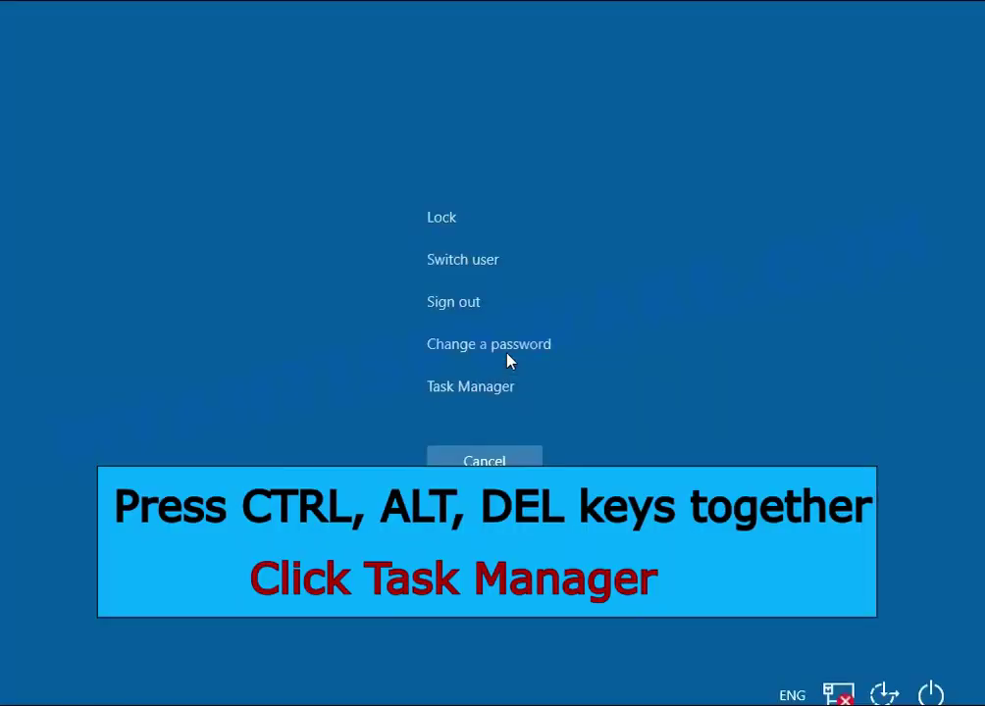
left_click(482, 395)
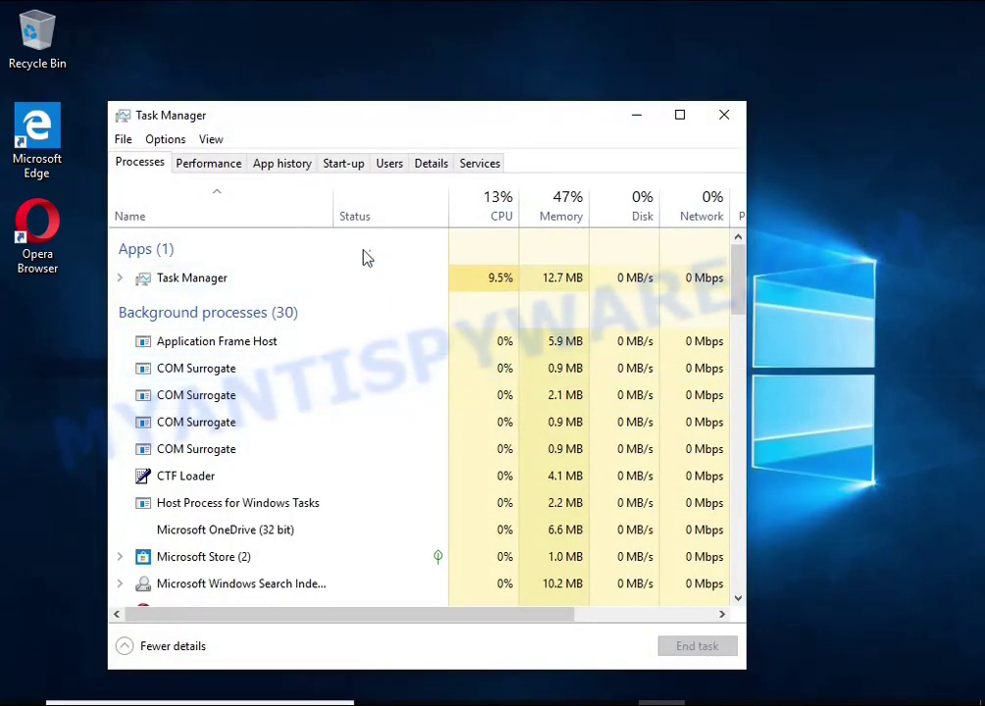
left_click(353, 167)
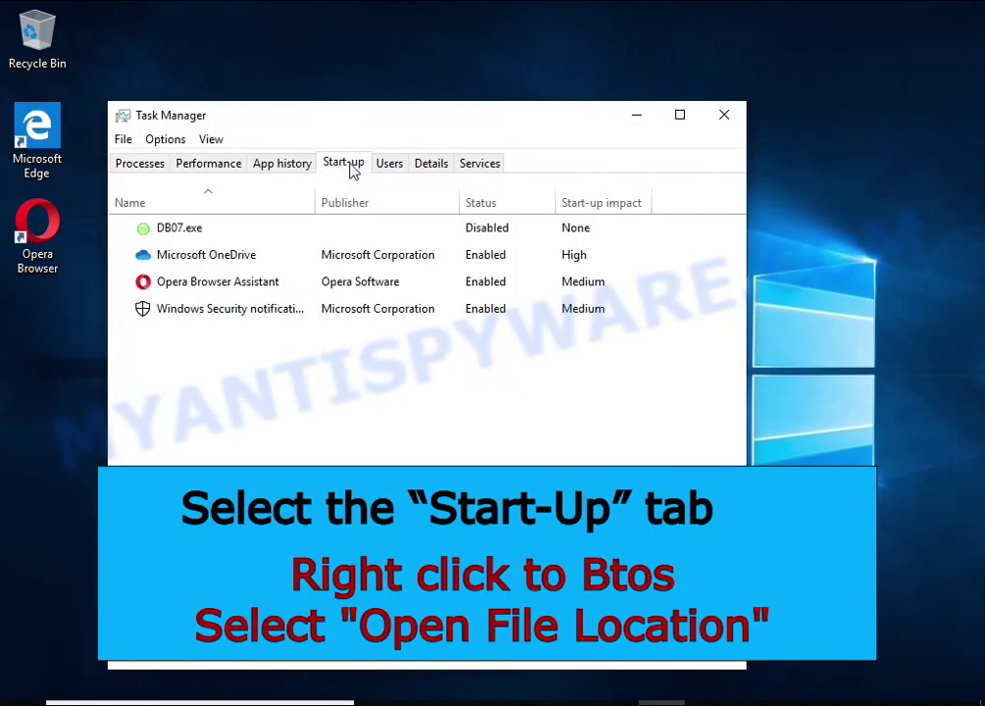
right_click(538, 231)
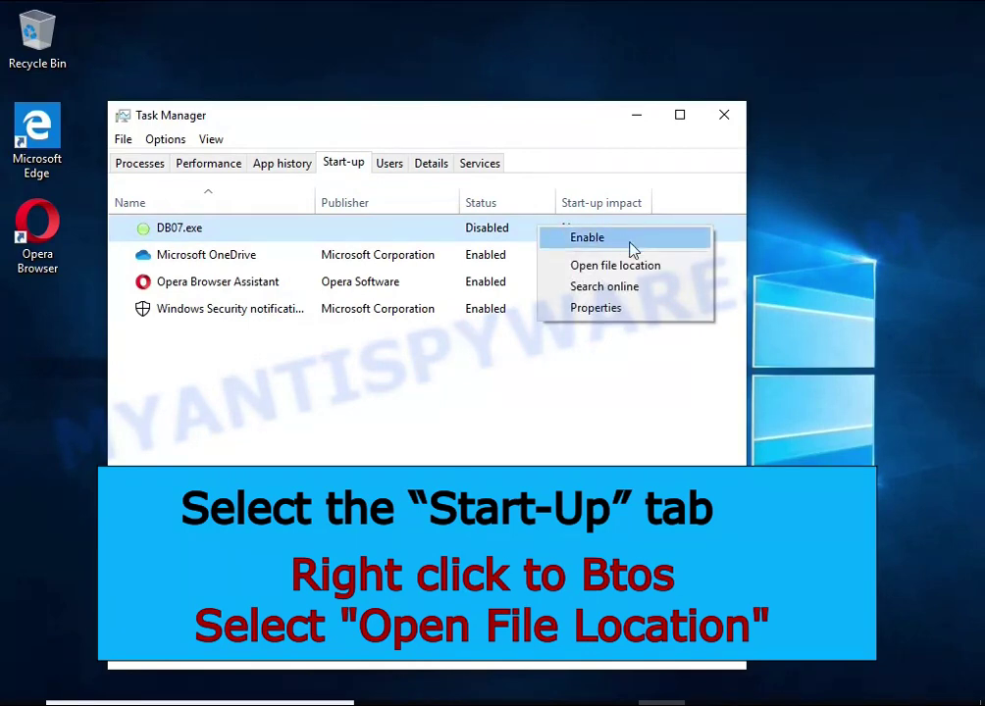
left_click(684, 275)
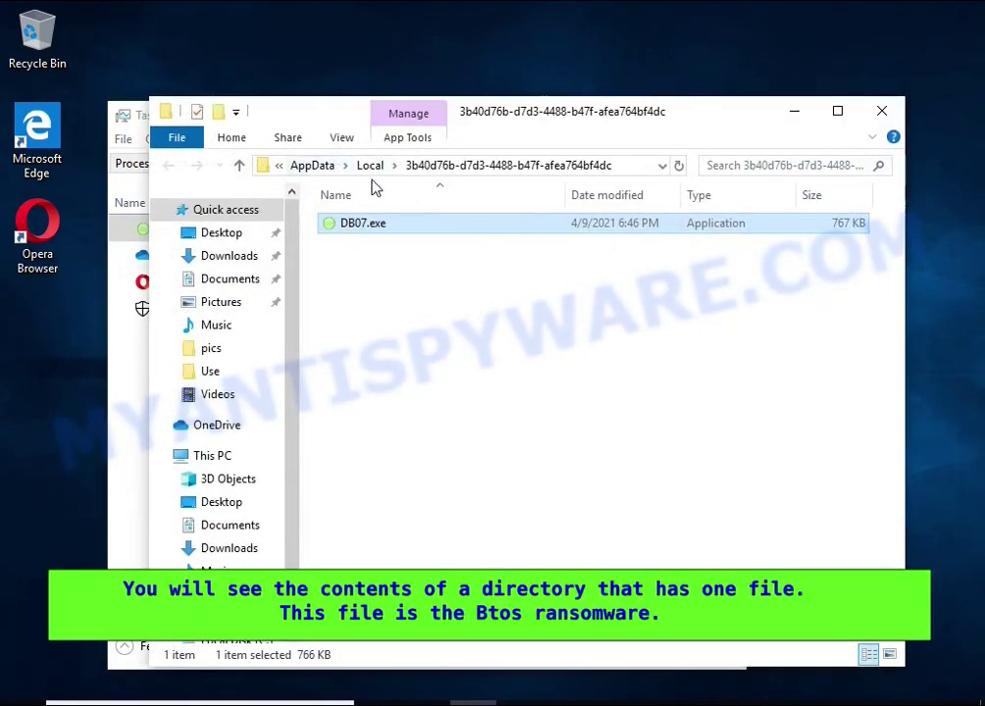
left_click(116, 405)
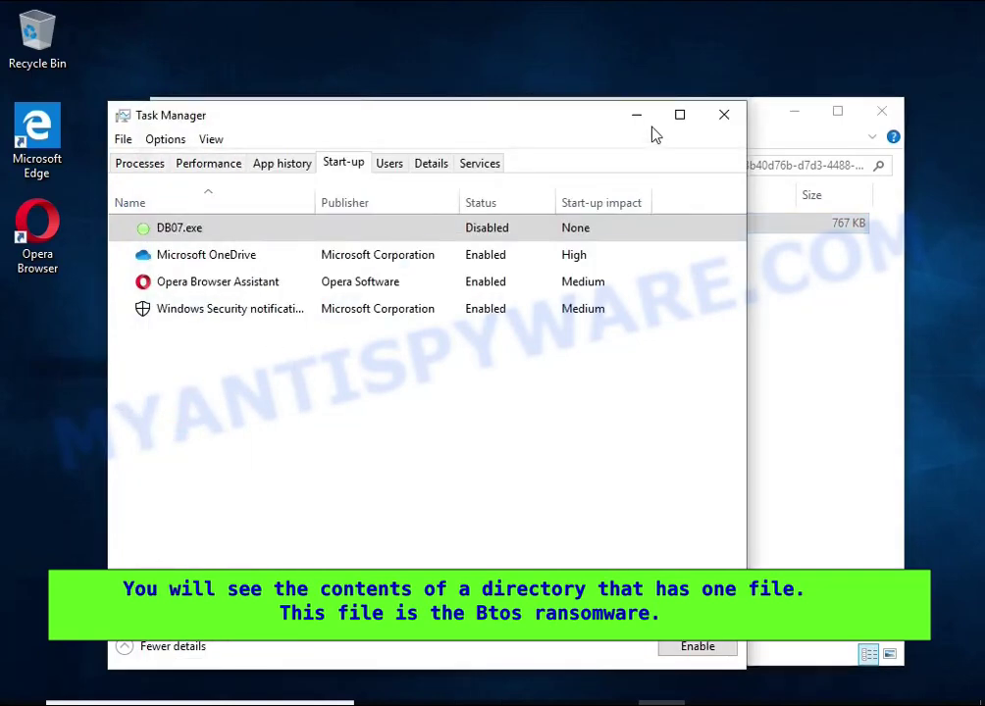
left_click(718, 122)
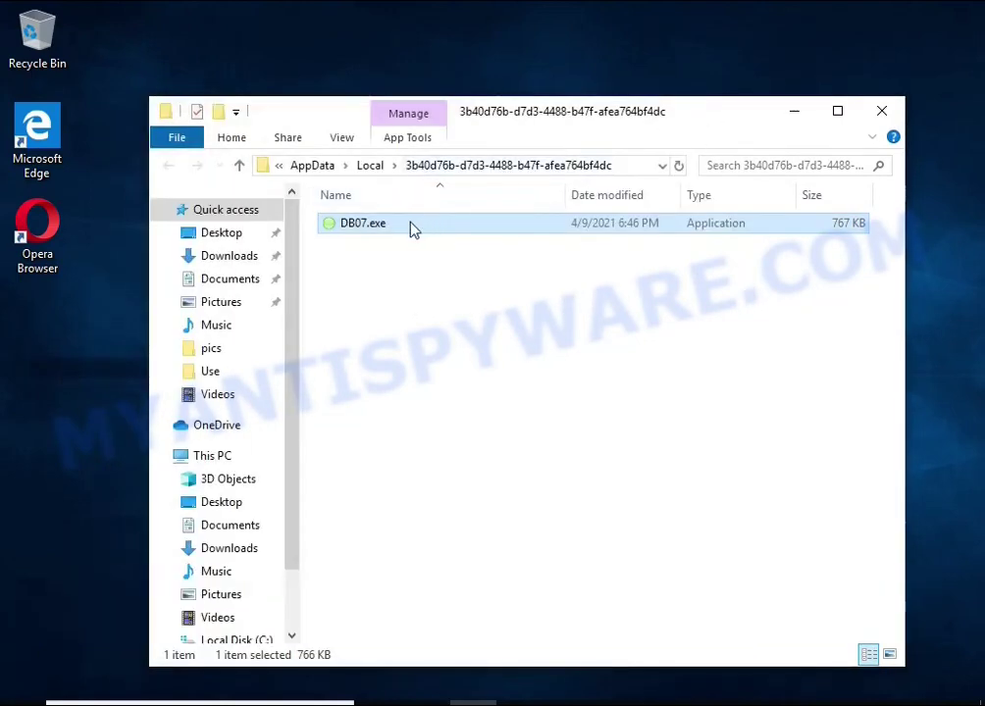
- Try to delete DB07.exe from its AppData\Local subfolder, retry the deletion, and cancel it
right_click(412, 228)
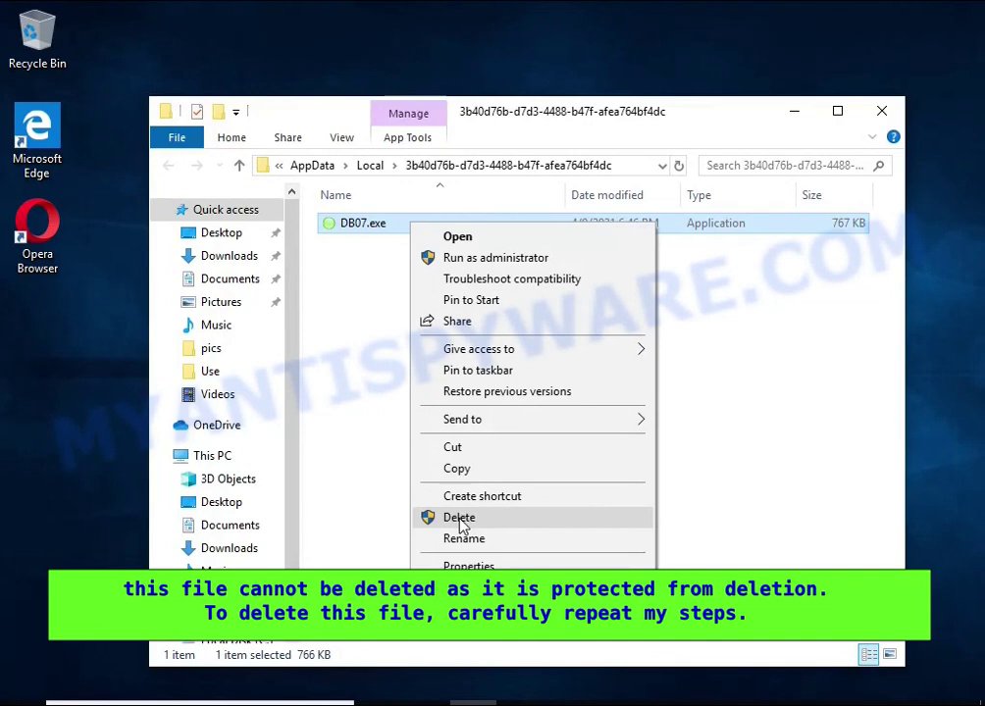
left_click(459, 520)
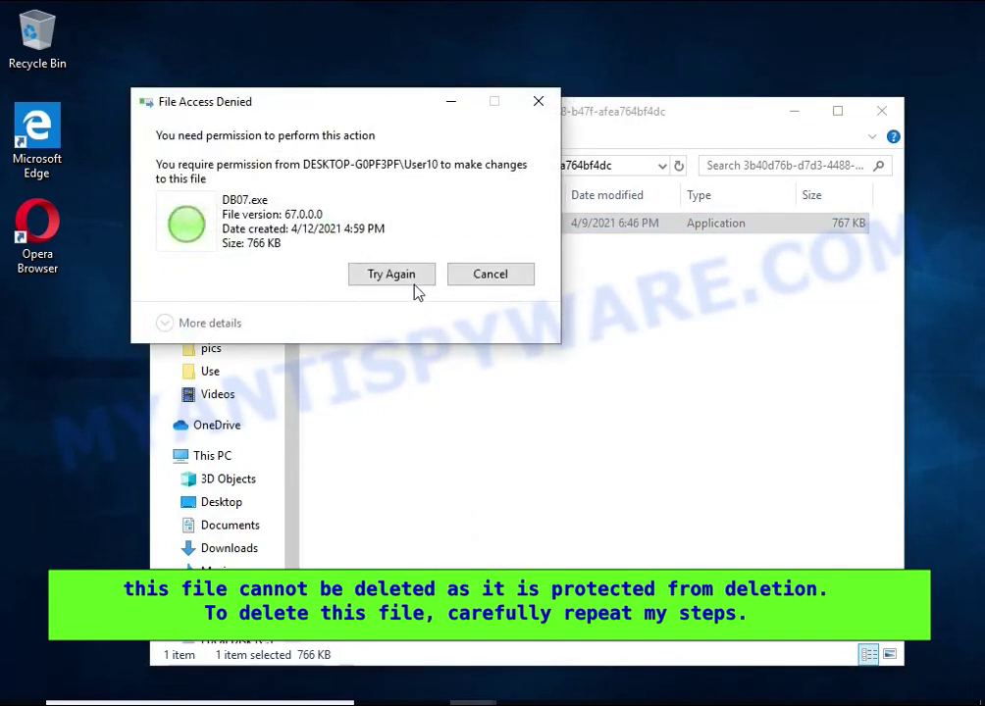
left_click(414, 283)
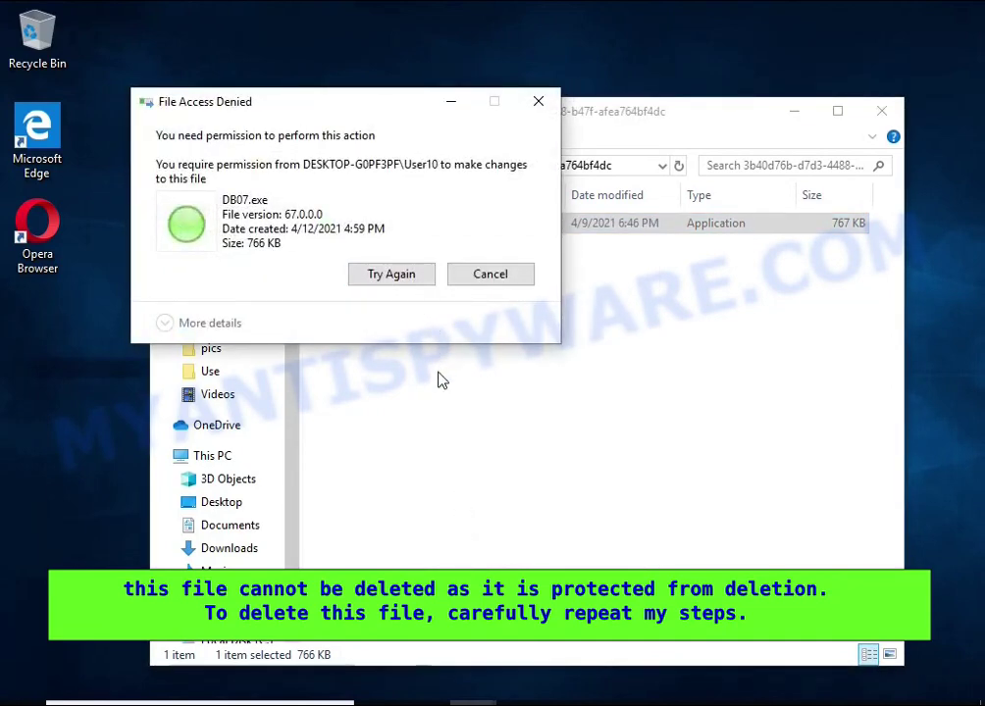
left_click(397, 279)
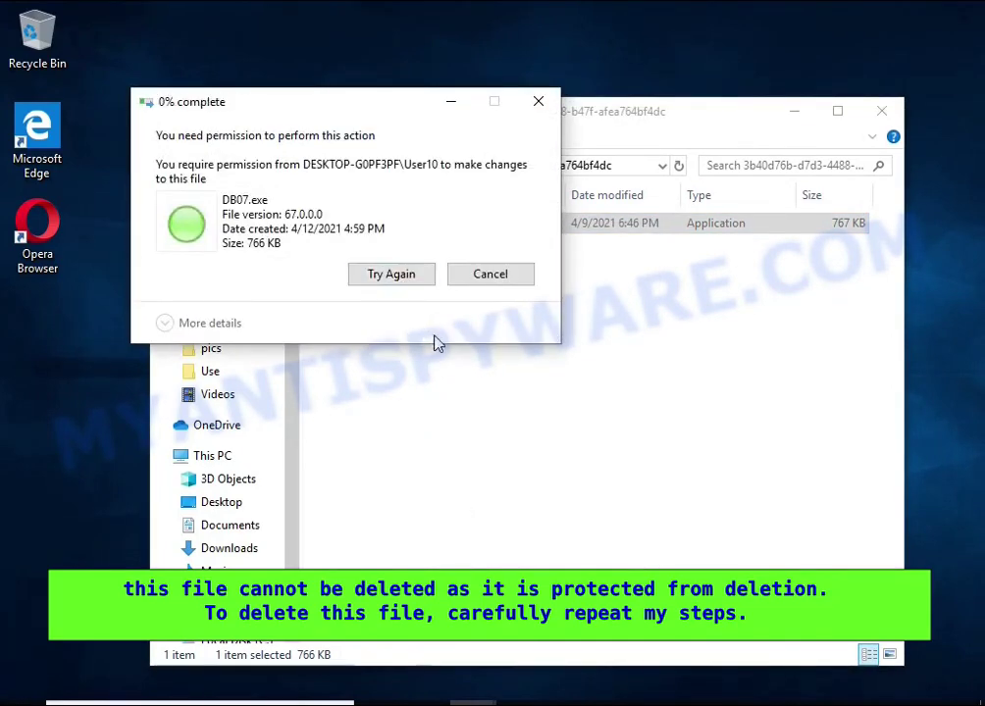
left_click(495, 285)
- Disable permission inheritance in the advanced security settings of DB07.exe, converting the inherited permissions into explicit ones
right_click(405, 235)
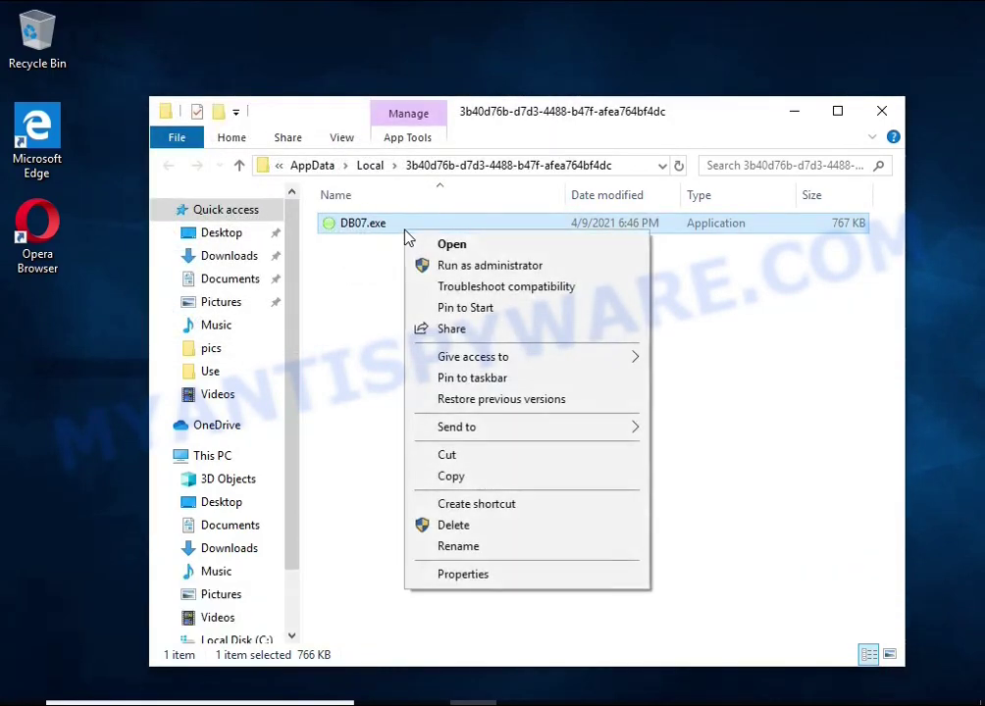
left_click(552, 583)
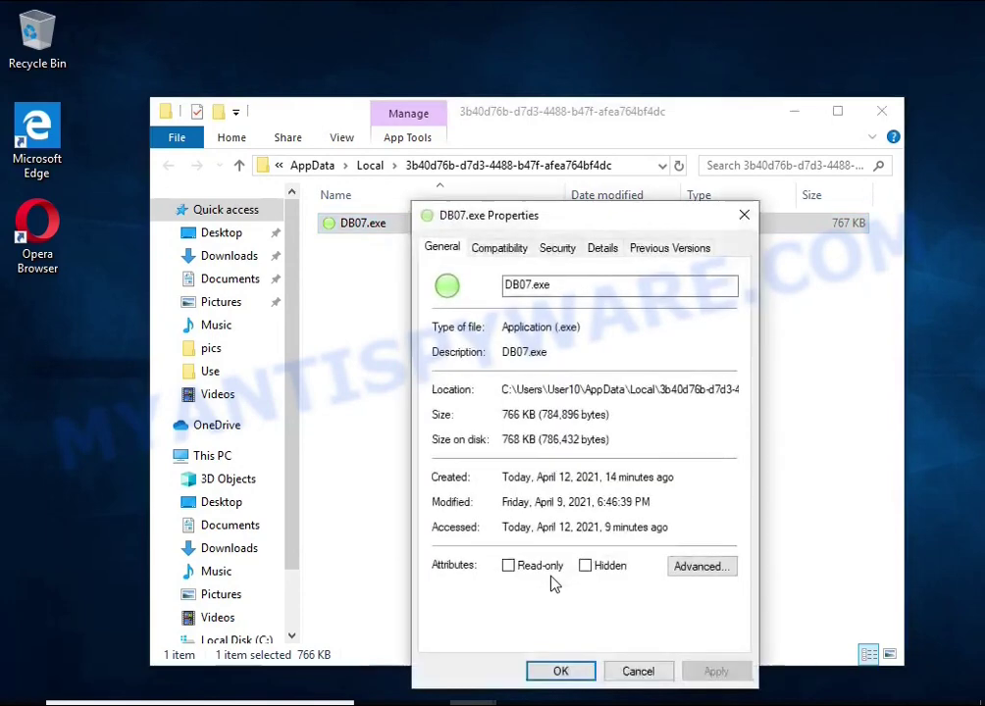
left_click(556, 251)
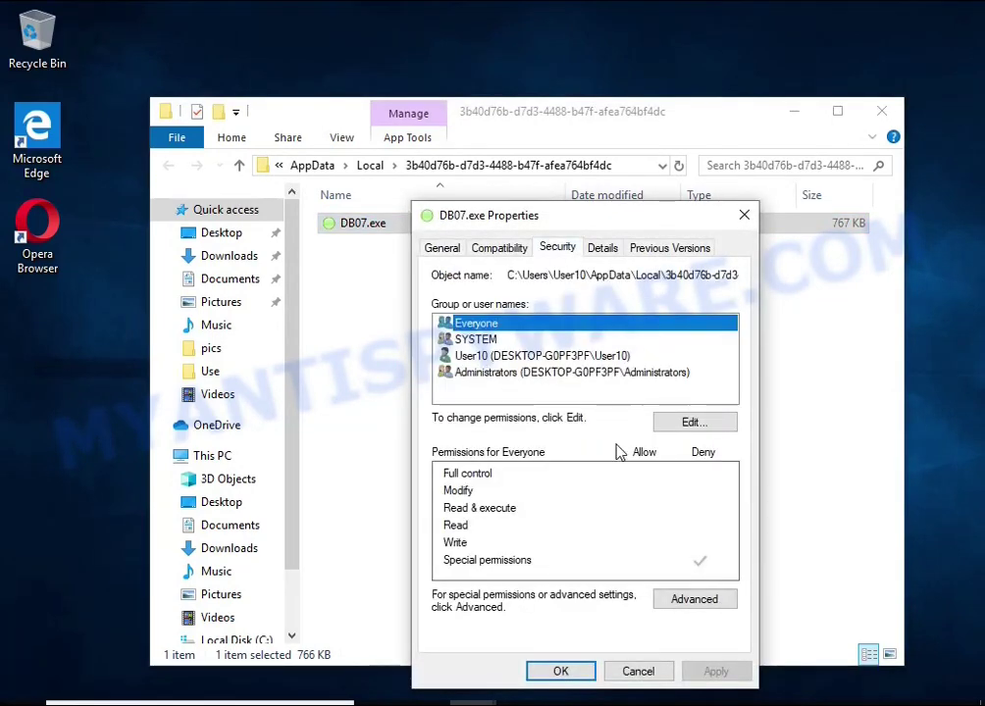
left_click(707, 601)
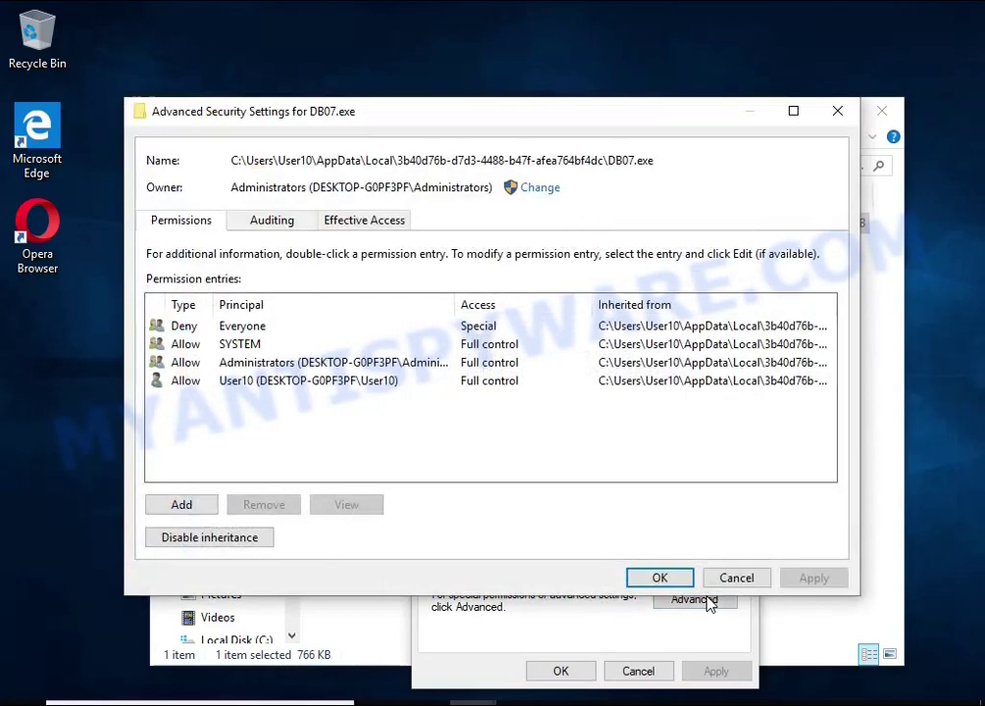
left_click(251, 547)
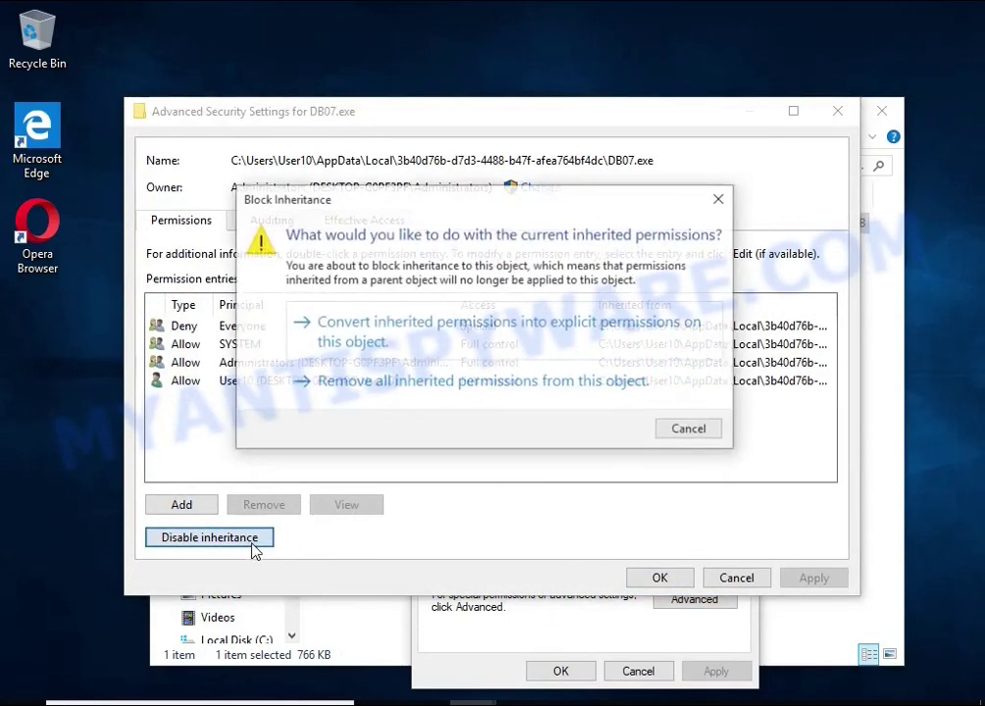
left_click(510, 332)
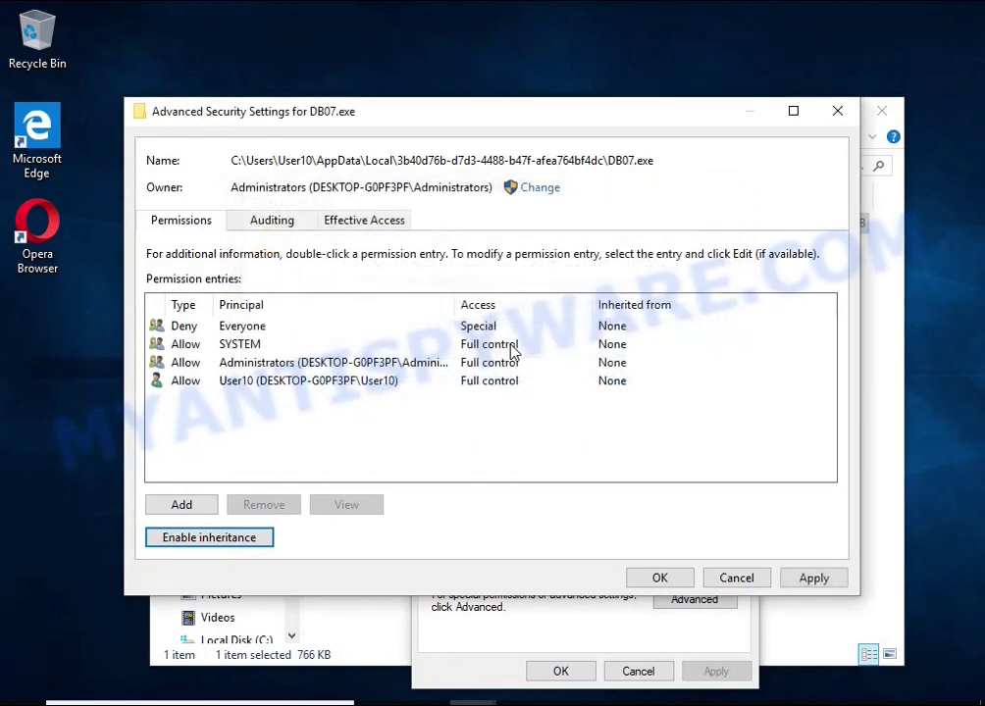
- Remove the Deny permission entry for Everyone from DB07.exe, save the security changes, and delete the file
left_click(242, 329)
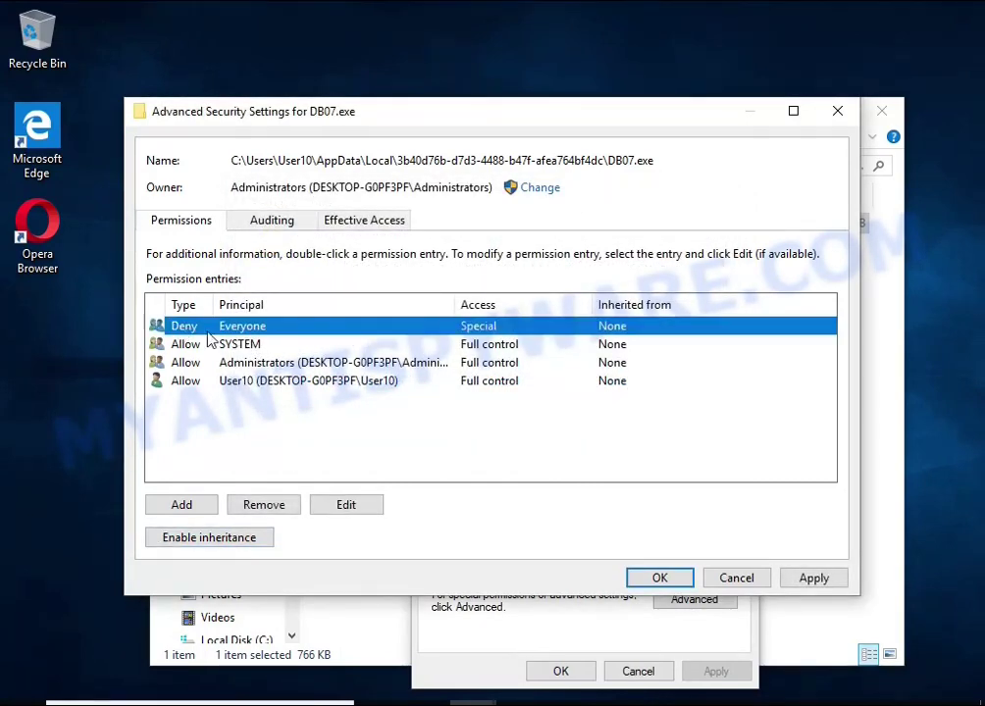
left_click(293, 510)
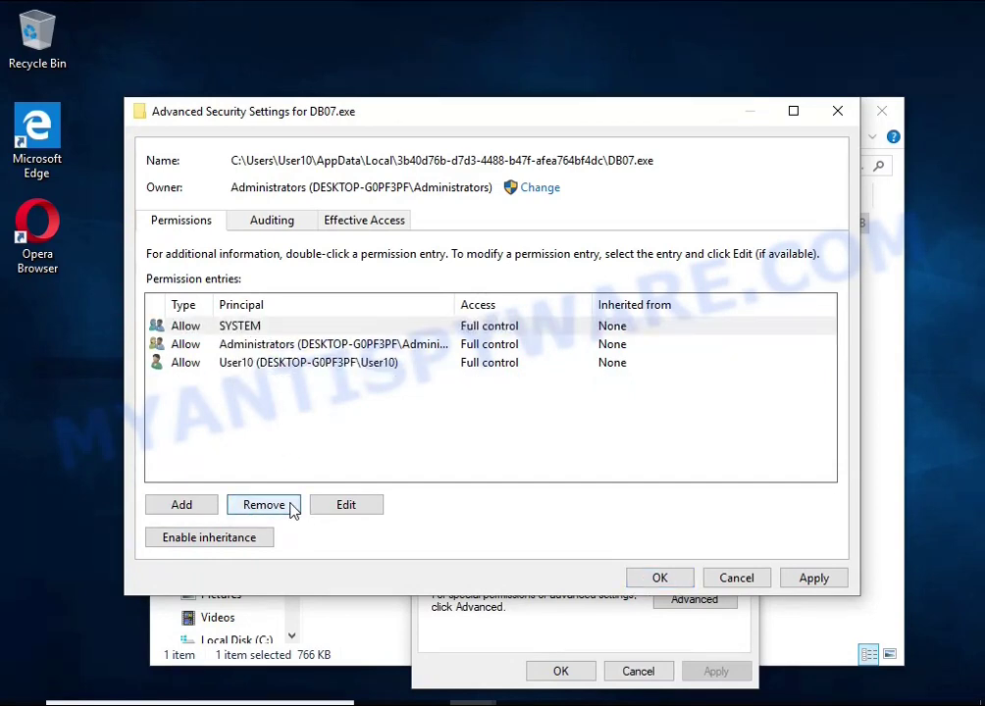
left_click(660, 578)
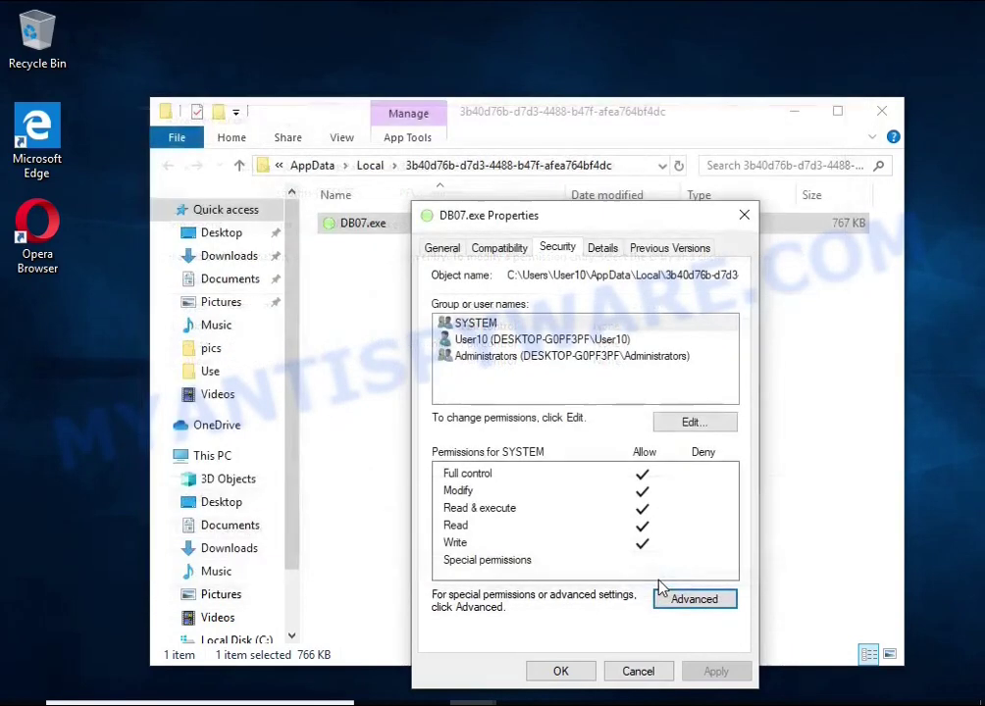
left_click(562, 668)
right_click(377, 226)
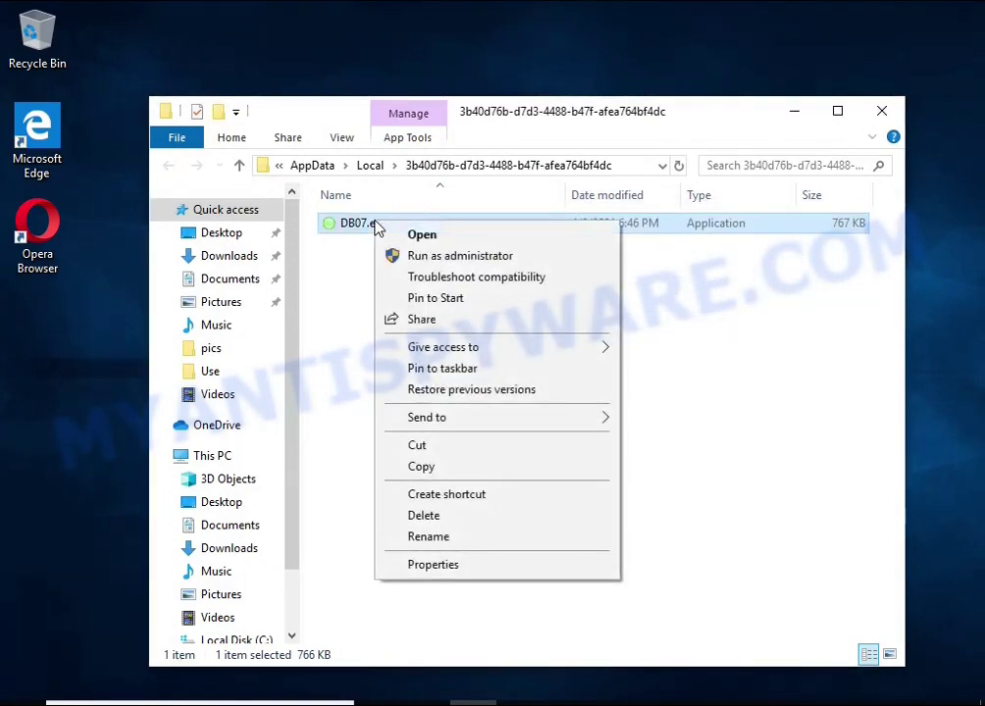
left_click(475, 515)
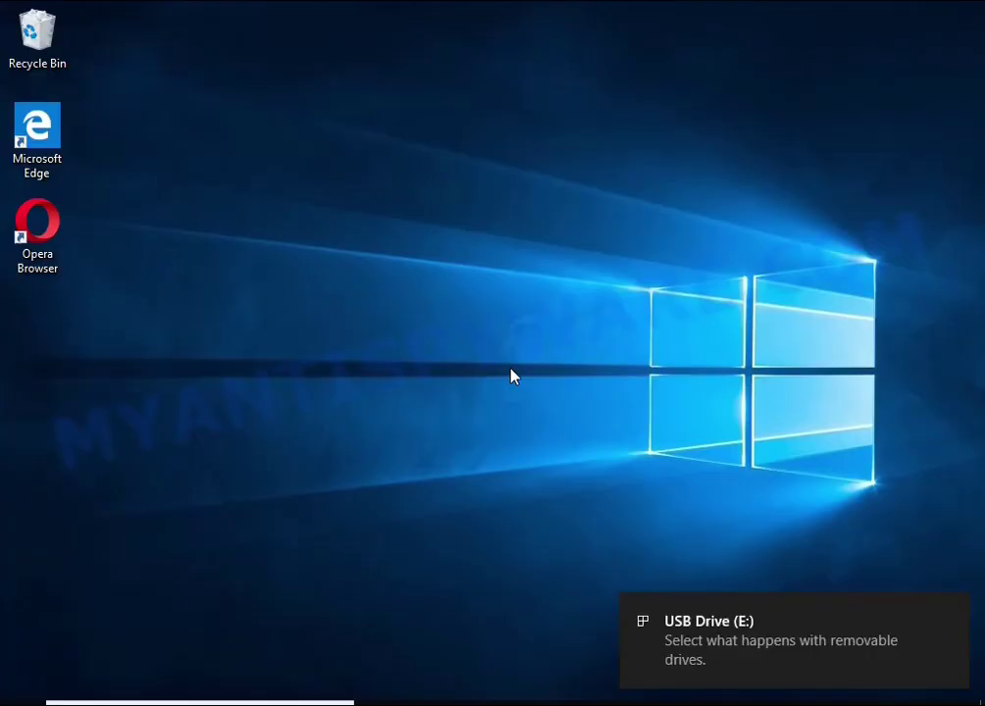
- Open the USB Drive (E:) folder, run decrypt_STOPDjvu.exe, and allow it to make changes to the device
left_click(731, 647)
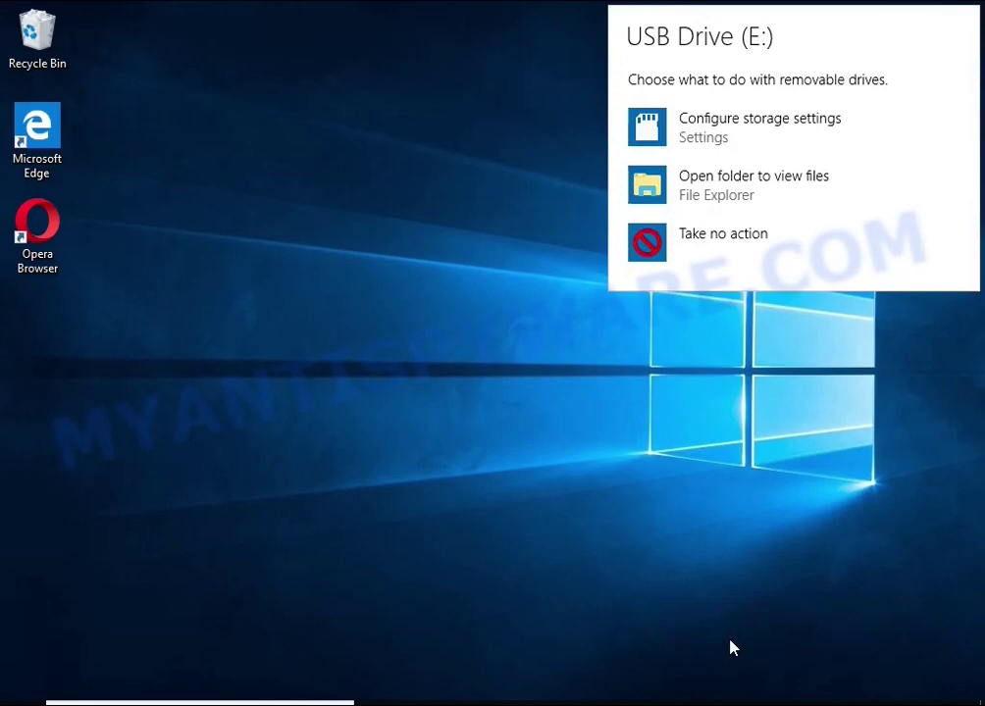
left_click(735, 186)
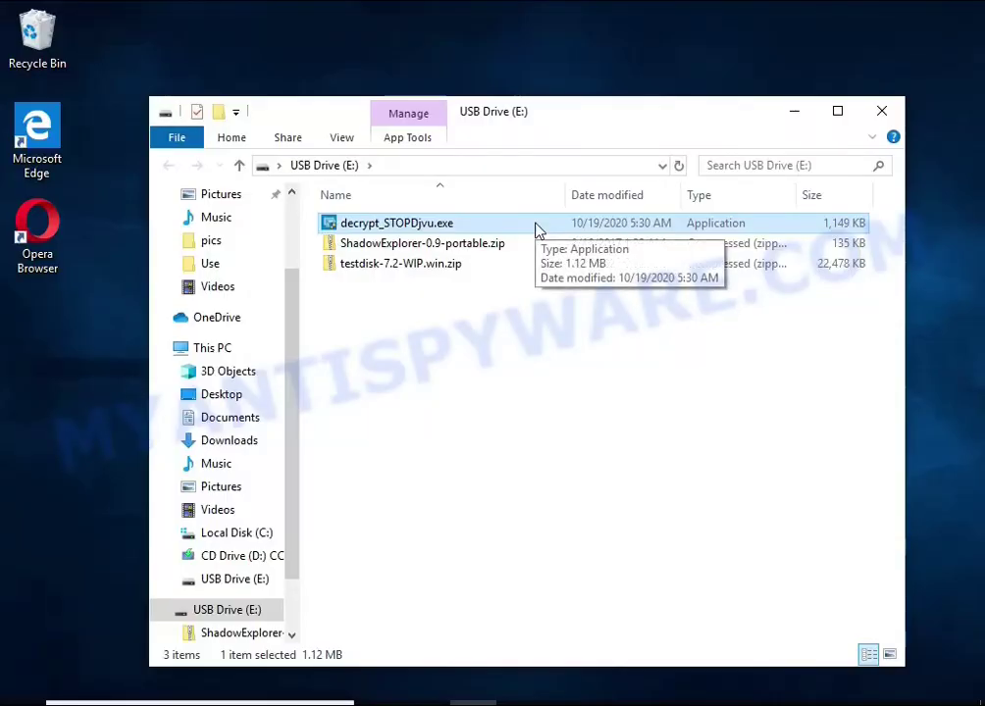
double_click(536, 226)
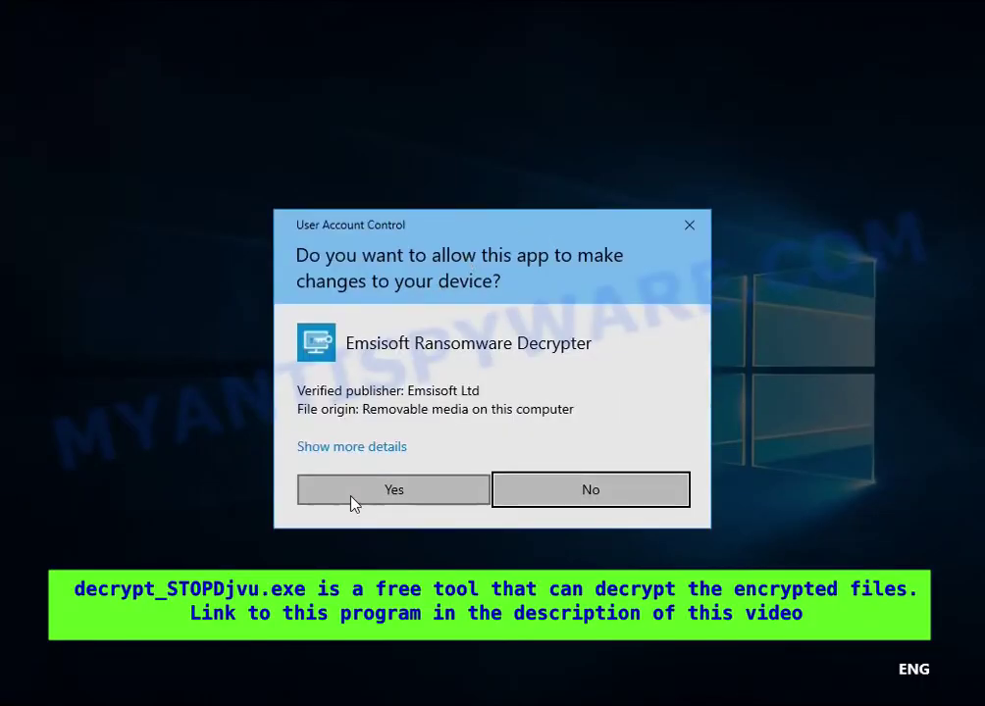
left_click(353, 500)
- Accept the decryptor's license terms and disclaimer, minimize the USB drive window, and acknowledge the Malware Disabled notice
left_click(308, 262)
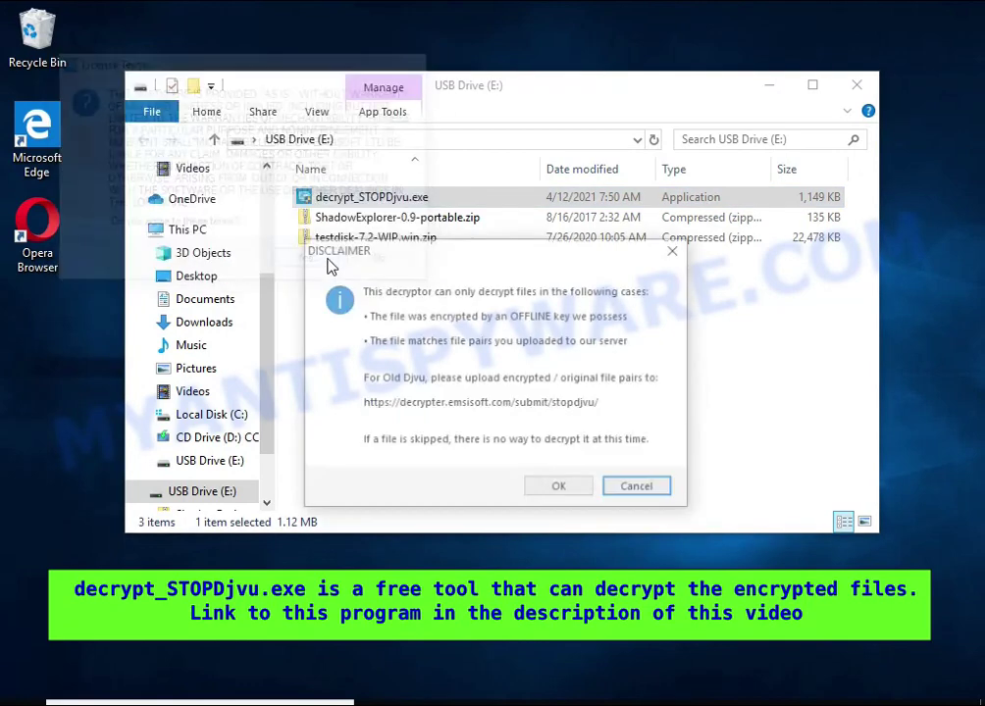
left_click(769, 85)
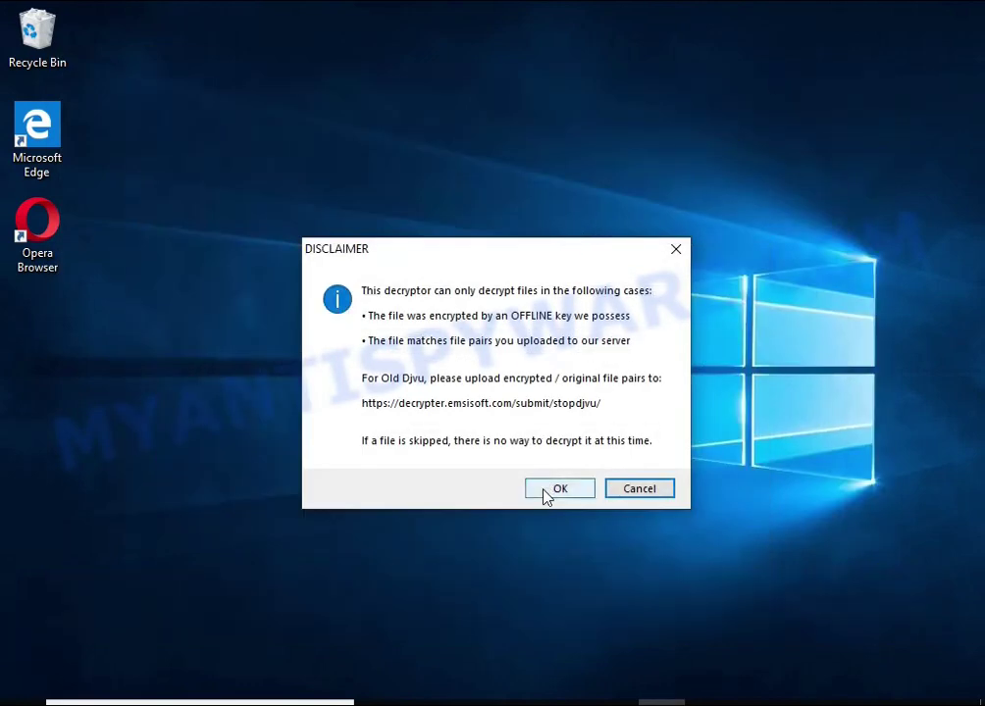
left_click(546, 490)
left_click(557, 454)
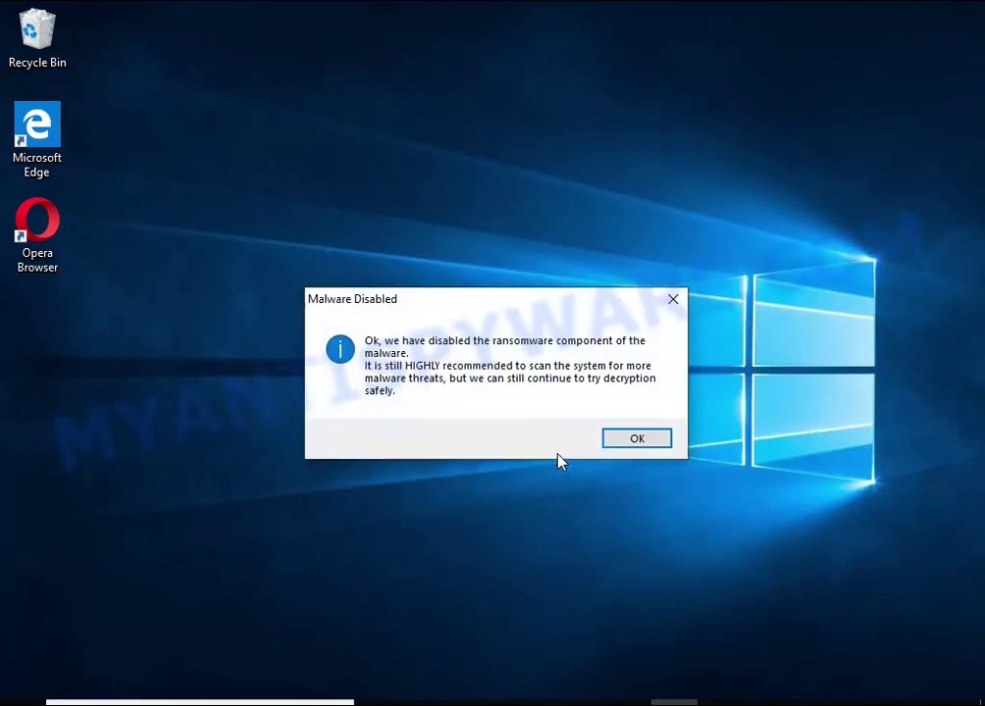
left_click(644, 445)
left_click_drag(289, 108, 394, 127)
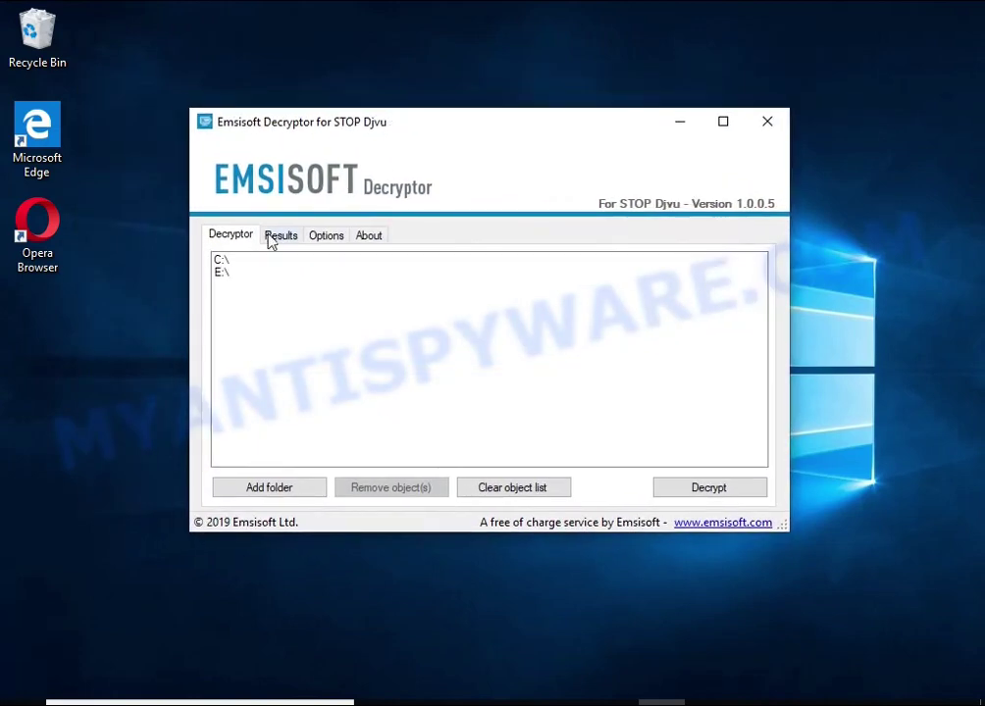
- Remove the C:\ and E:\ drives from the decryptor's object list
left_click(263, 260)
left_click(365, 489)
left_click(236, 263)
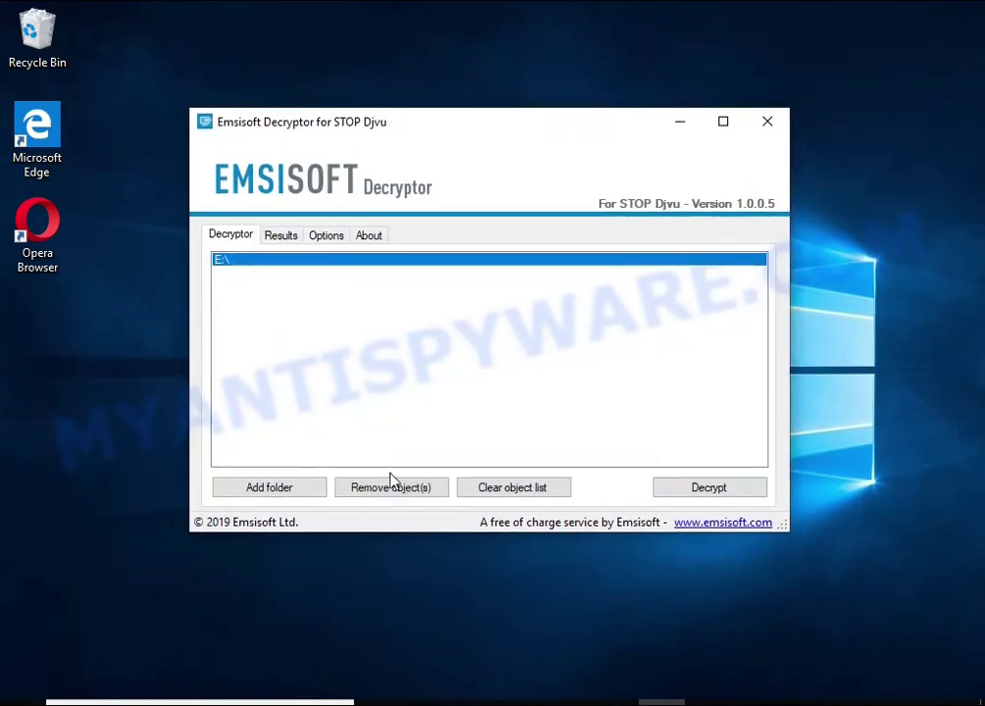
left_click(390, 487)
- Add the Documents and Pictures folders to the decryptor's object list
left_click(275, 488)
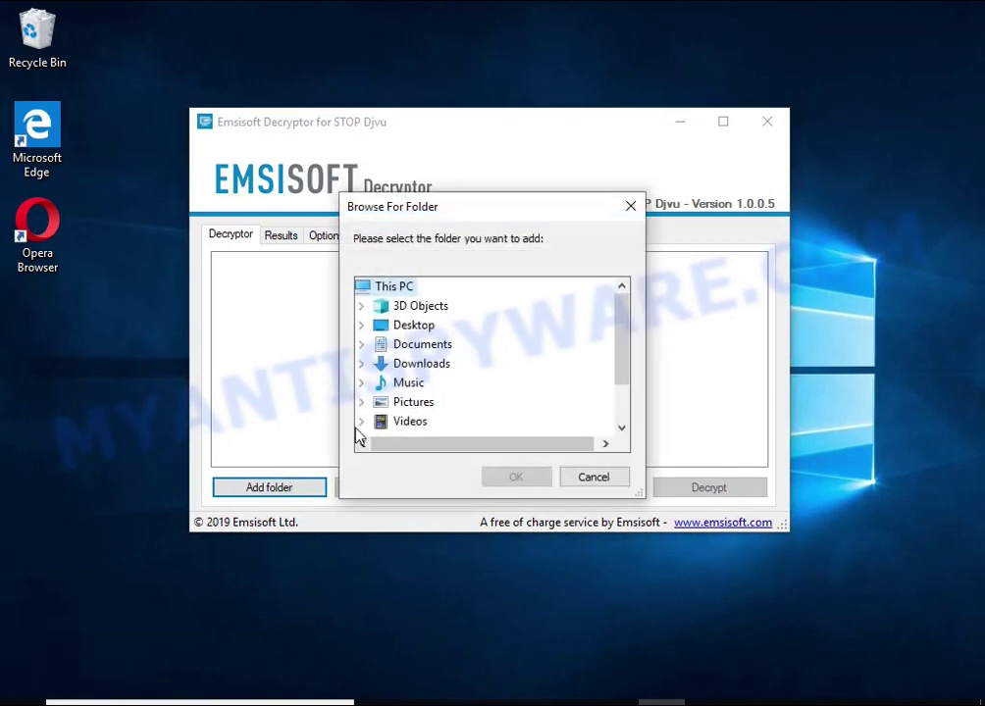
left_click(421, 344)
left_click(514, 477)
left_click(285, 492)
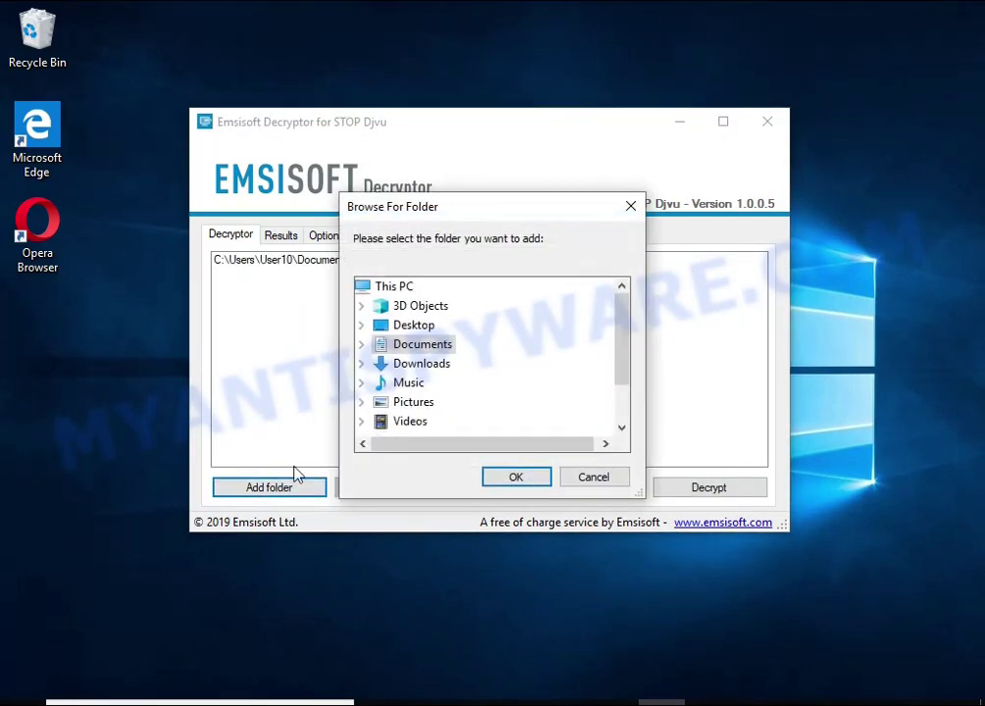
left_click(409, 403)
left_click(528, 479)
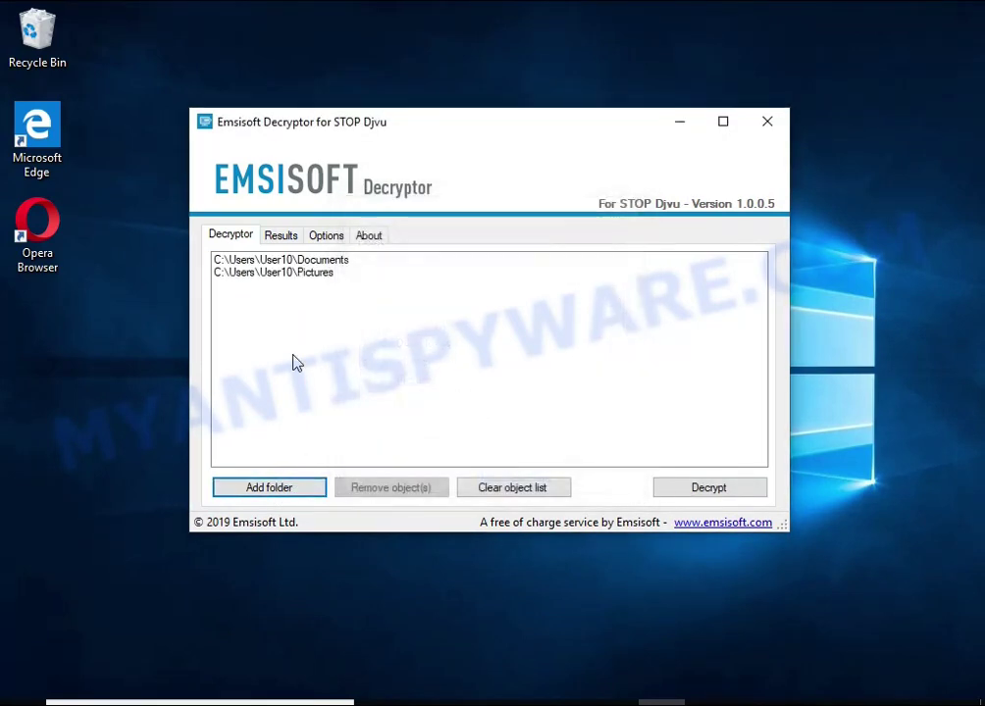
- Start decrypting the files in the listed Documents and Pictures folders
left_click(298, 260)
left_click(295, 272)
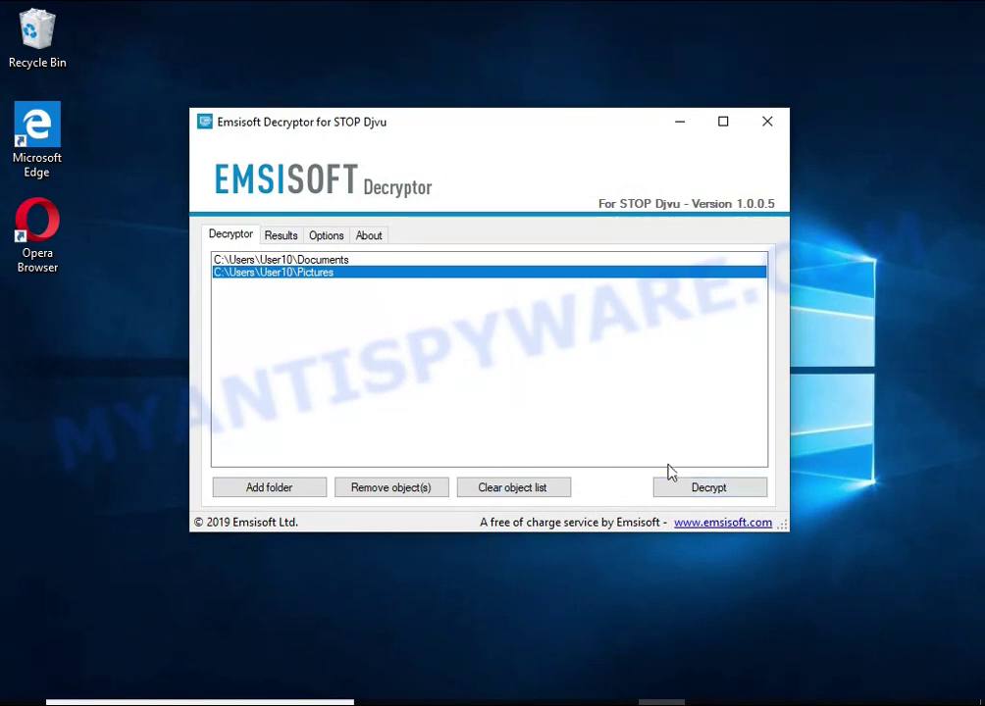
left_click(724, 489)
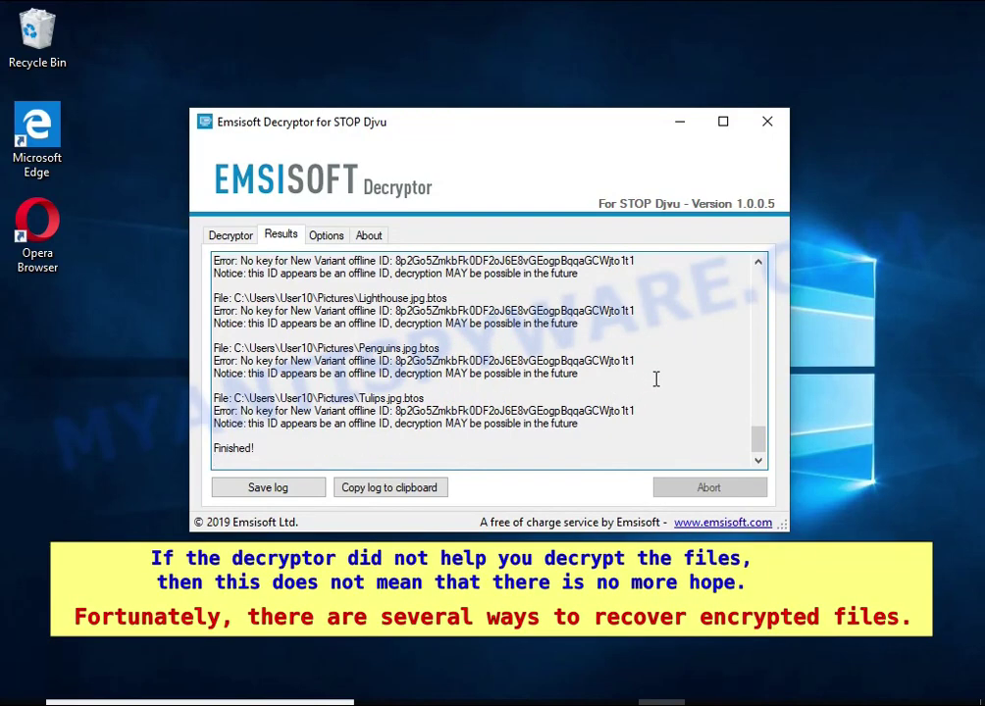
- Examine the decryptor's log entry for Tulips.jpg.btos, including its error and notice lines
left_click_drag(355, 398, 422, 397)
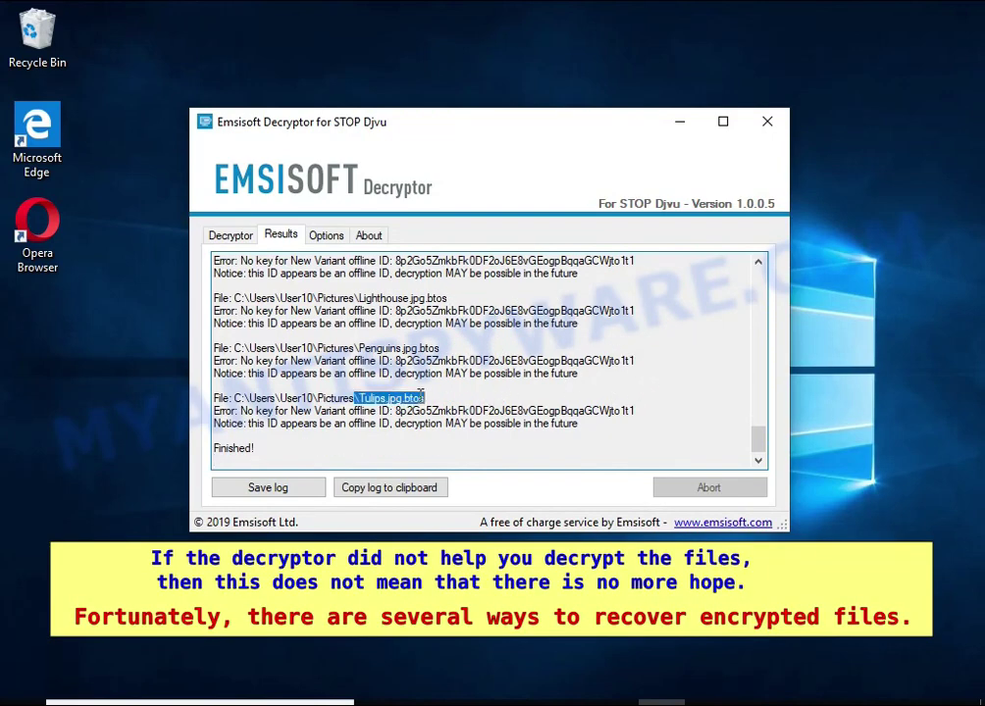
double_click(537, 412)
left_click(360, 425)
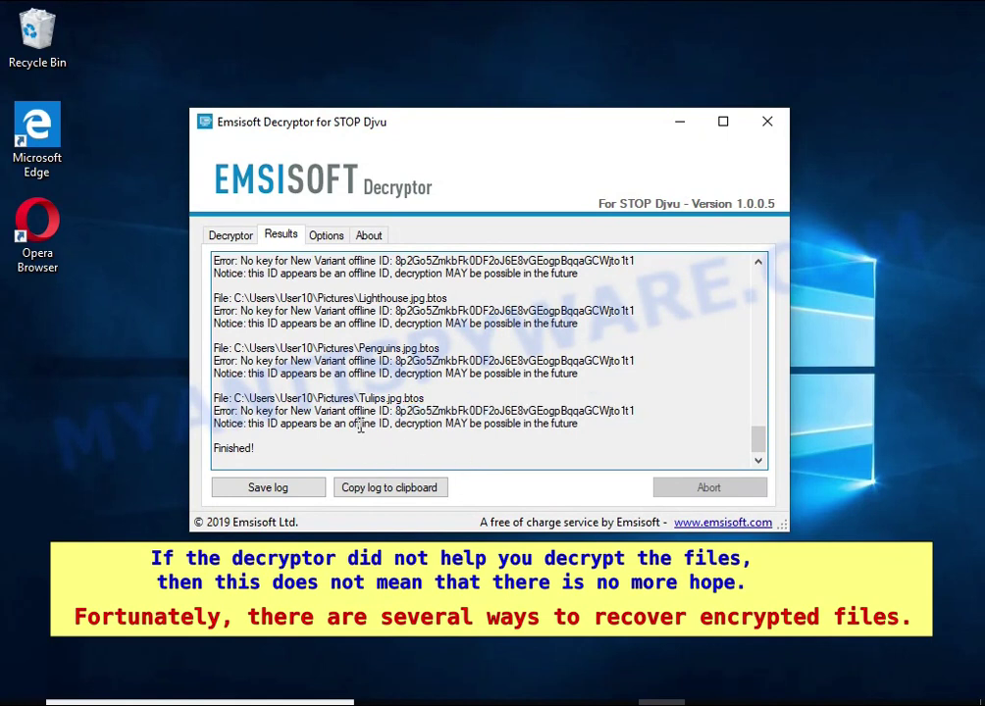
double_click(434, 425)
double_click(491, 424)
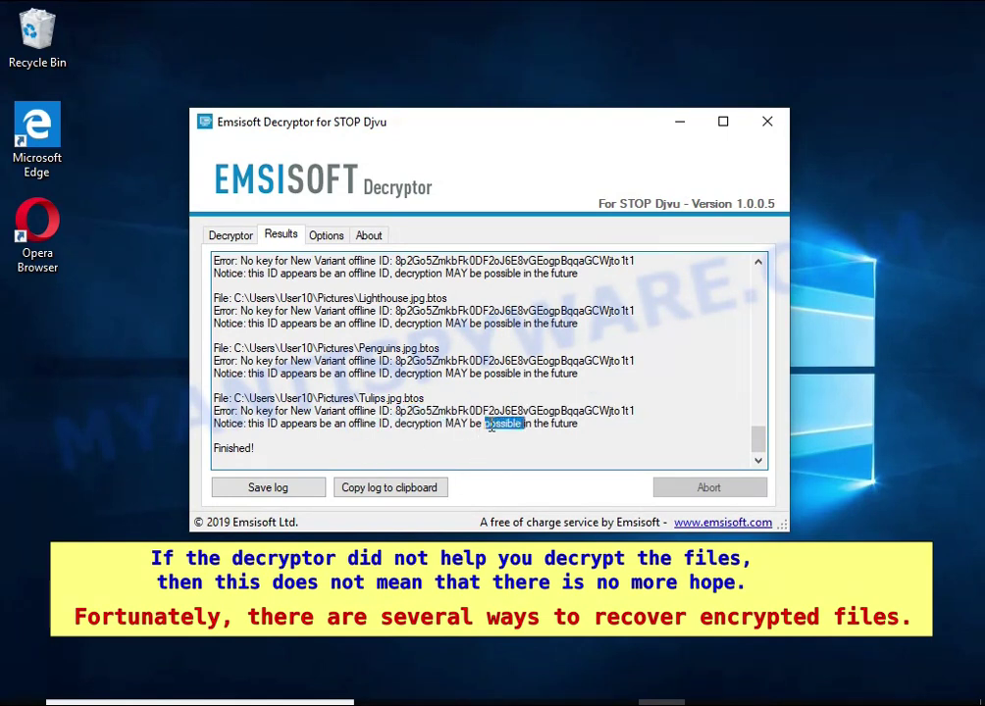
double_click(568, 425)
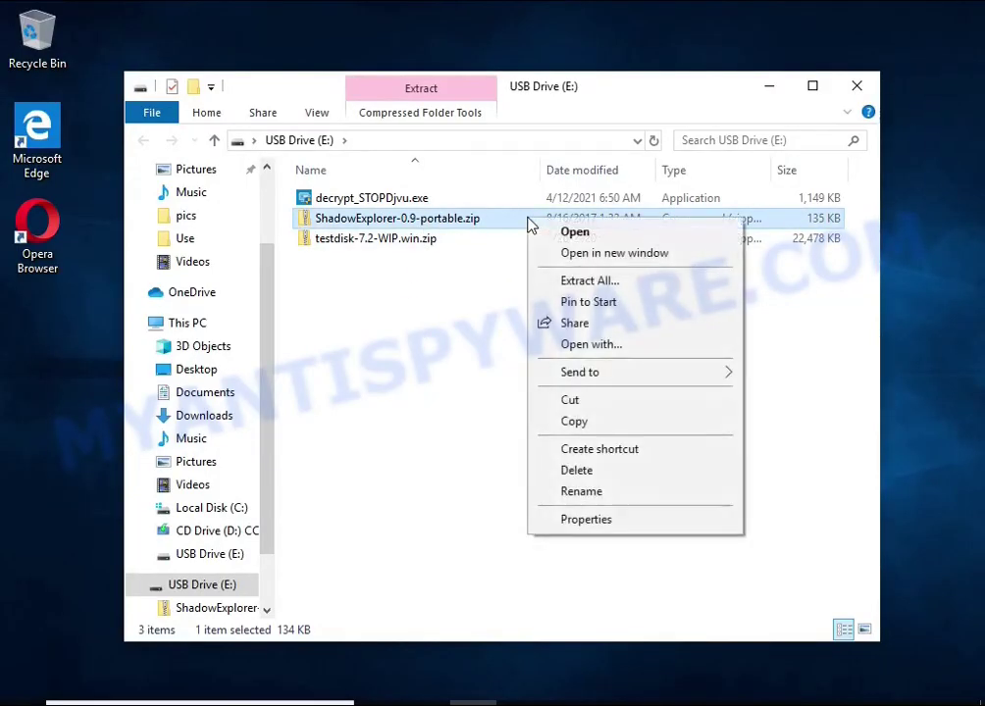
- Extract ShadowExplorer-0.9-portable.zip to E:\ShadowExplorer-0.9-portable and close the original USB drive window
left_click(645, 283)
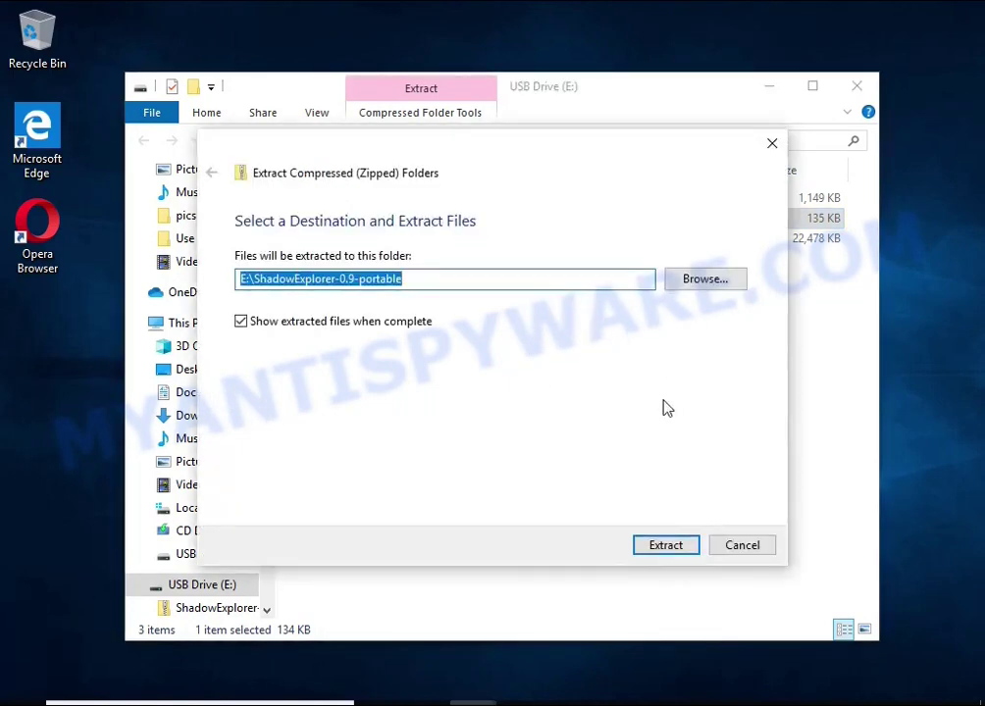
left_click(681, 550)
left_click(857, 86)
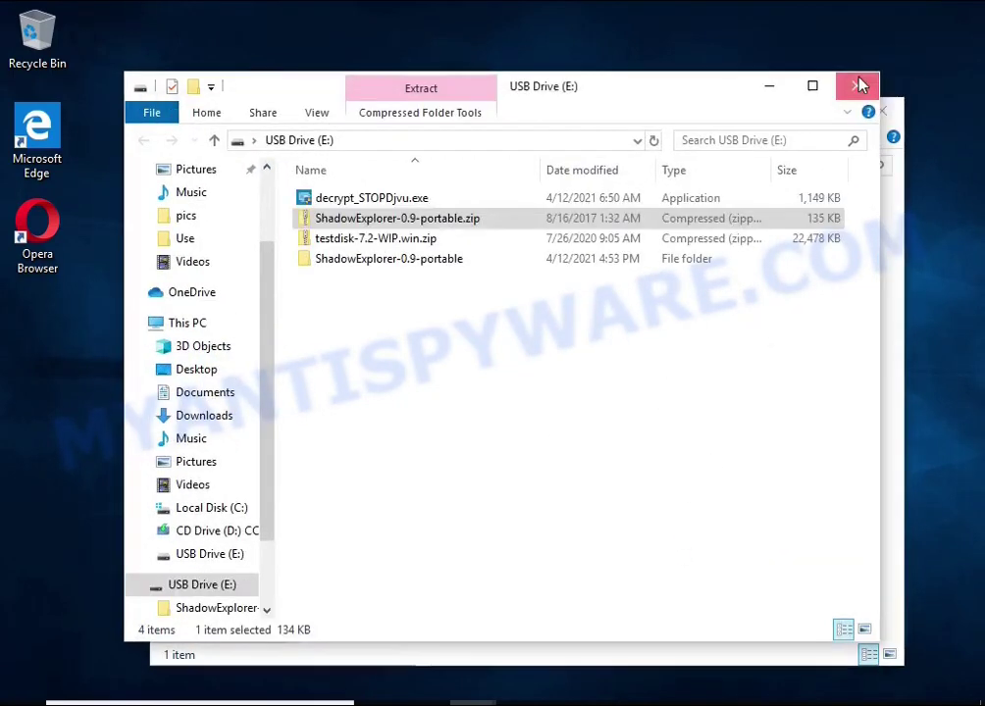
- Run ShadowExplorerPortable.exe from the extracted ShadowExplorerPortable-0.9 folder and allow it to make changes to the device
double_click(517, 230)
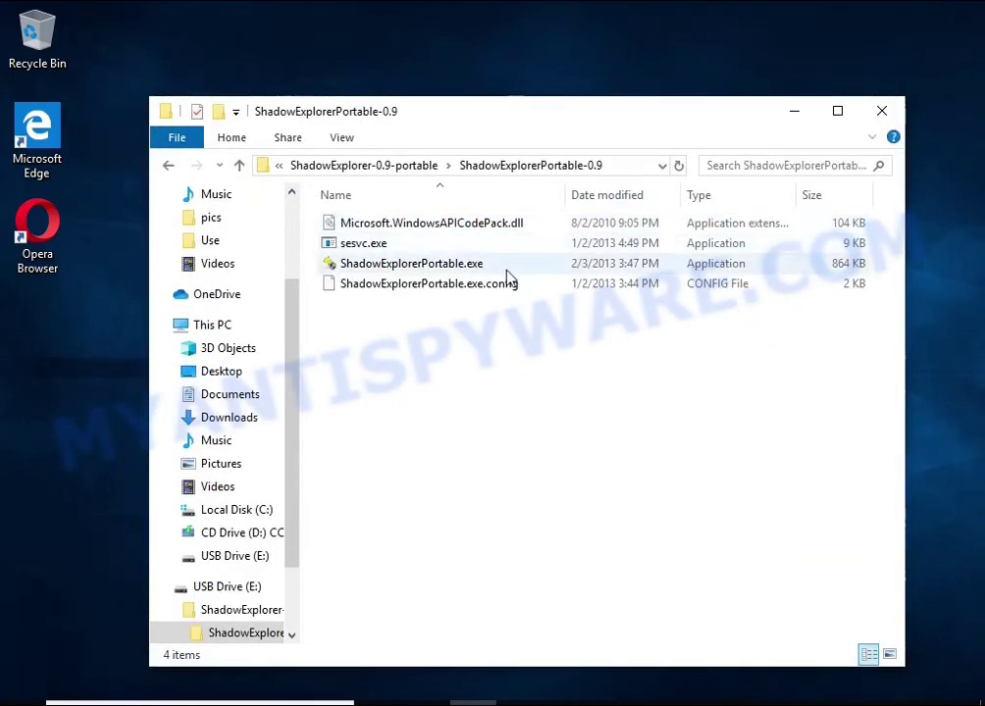
left_click(522, 267)
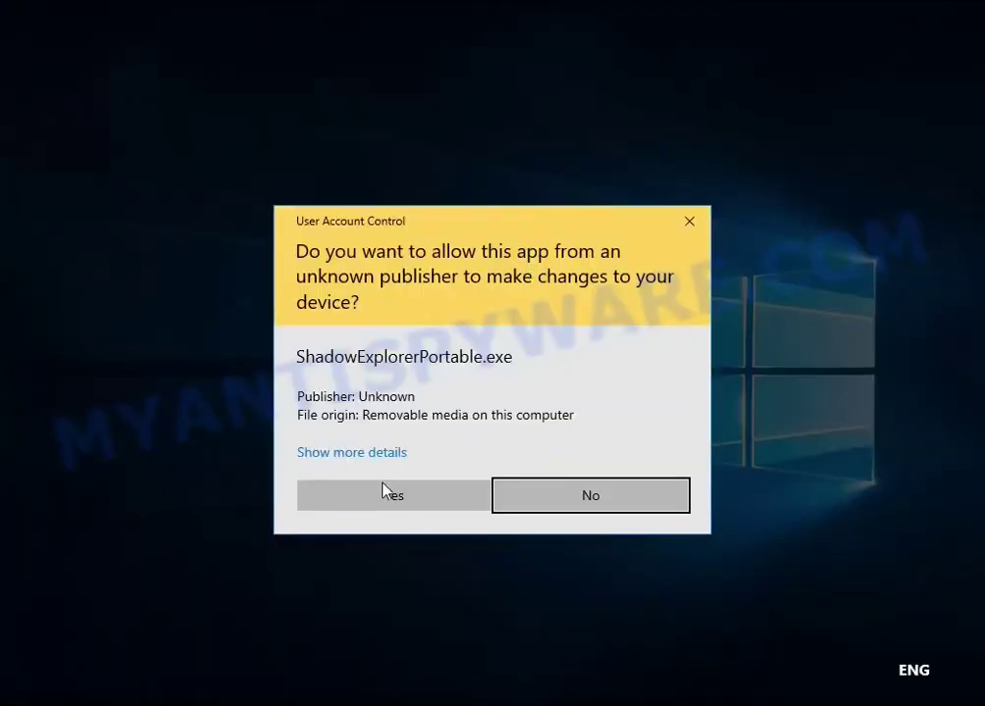
left_click(388, 494)
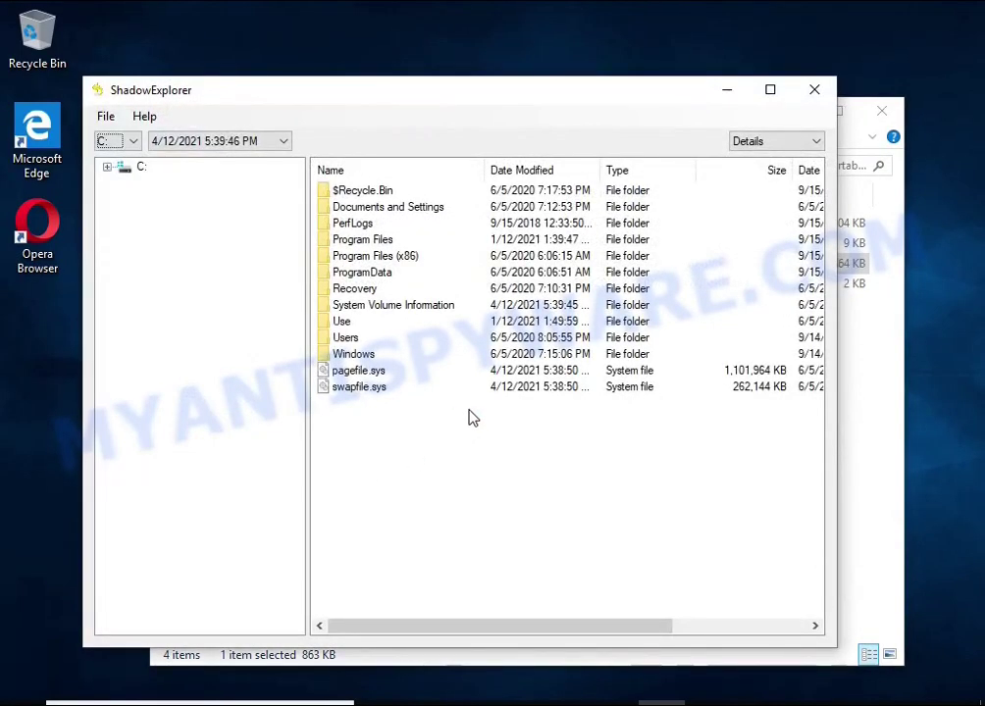
- Choose drive C: and its shadow copy dated 4/12/2021 5:40:04 PM
left_click(128, 140)
left_click(116, 154)
left_click(201, 142)
left_click(202, 172)
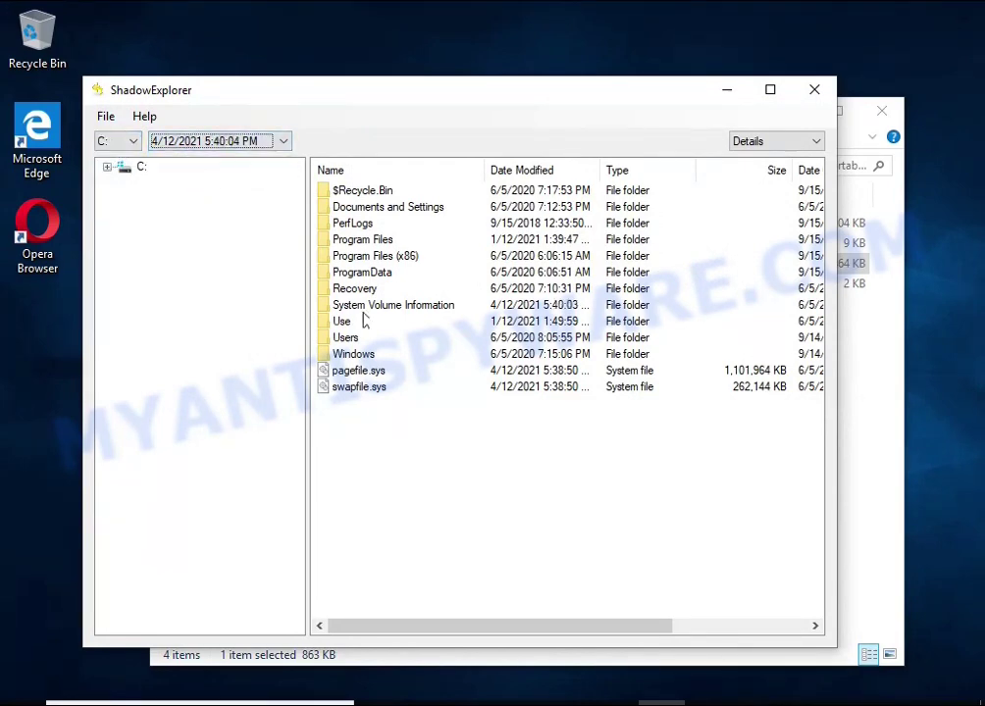
- Open the Users\User10\Documents folder in the shadow copy
double_click(345, 337)
double_click(331, 256)
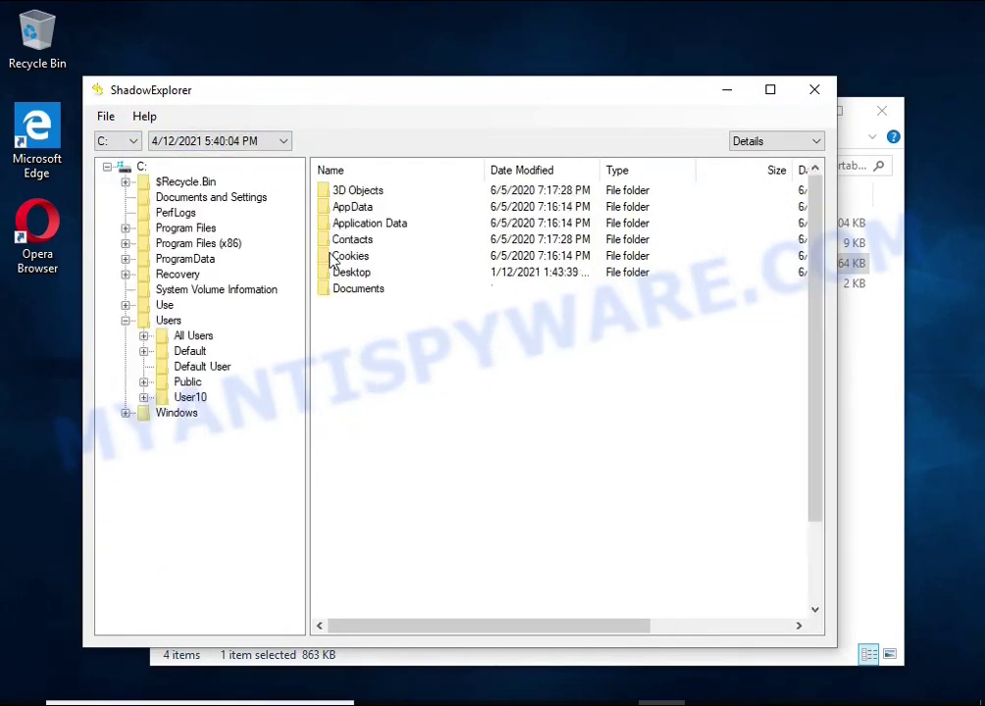
double_click(358, 288)
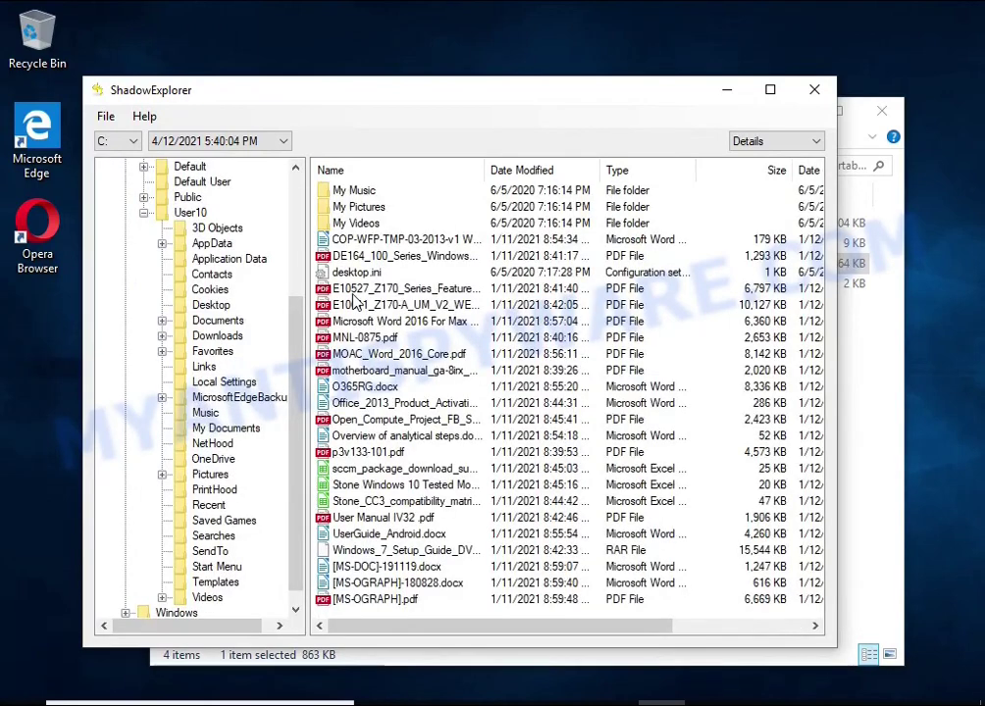
- Export the "Microsoft Word 2016 For Max..." PDF from the shadow copy's Documents folder to USB Drive (E:)
left_click(355, 292)
left_click(353, 322)
left_click(358, 371)
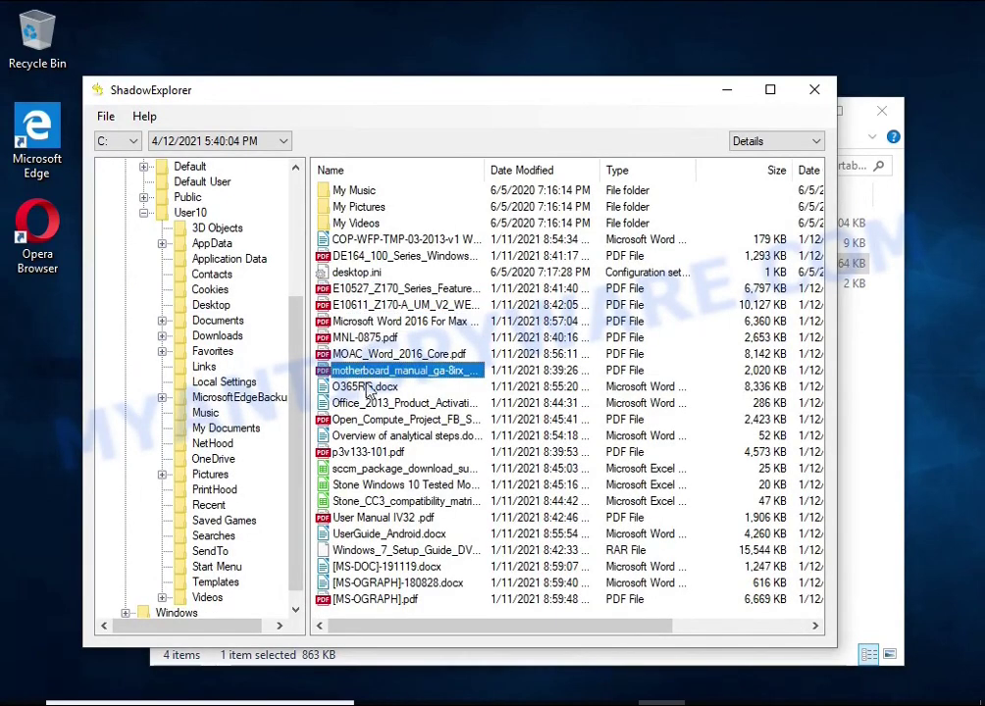
left_click(366, 388)
left_click(360, 340)
left_click(358, 324)
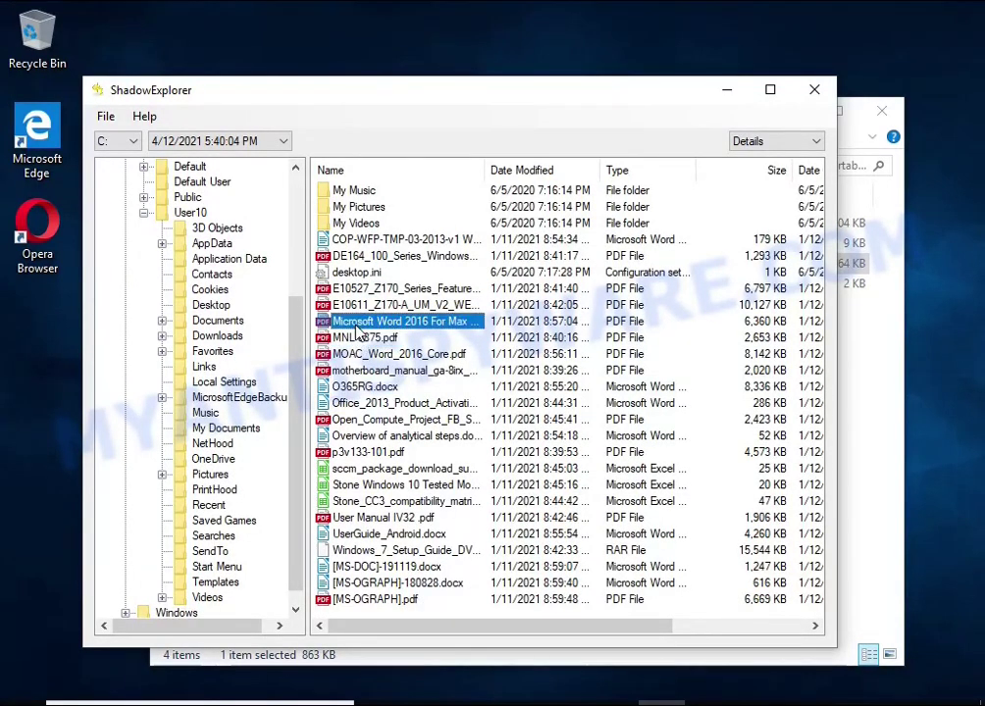
right_click(361, 321)
left_click(417, 331)
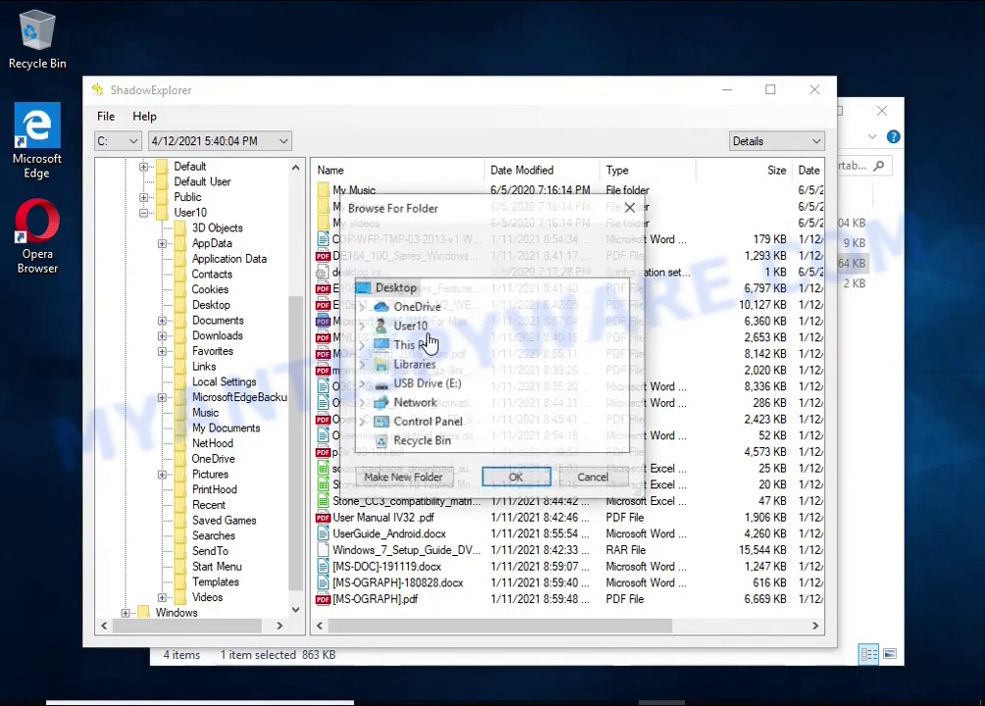
left_click(427, 384)
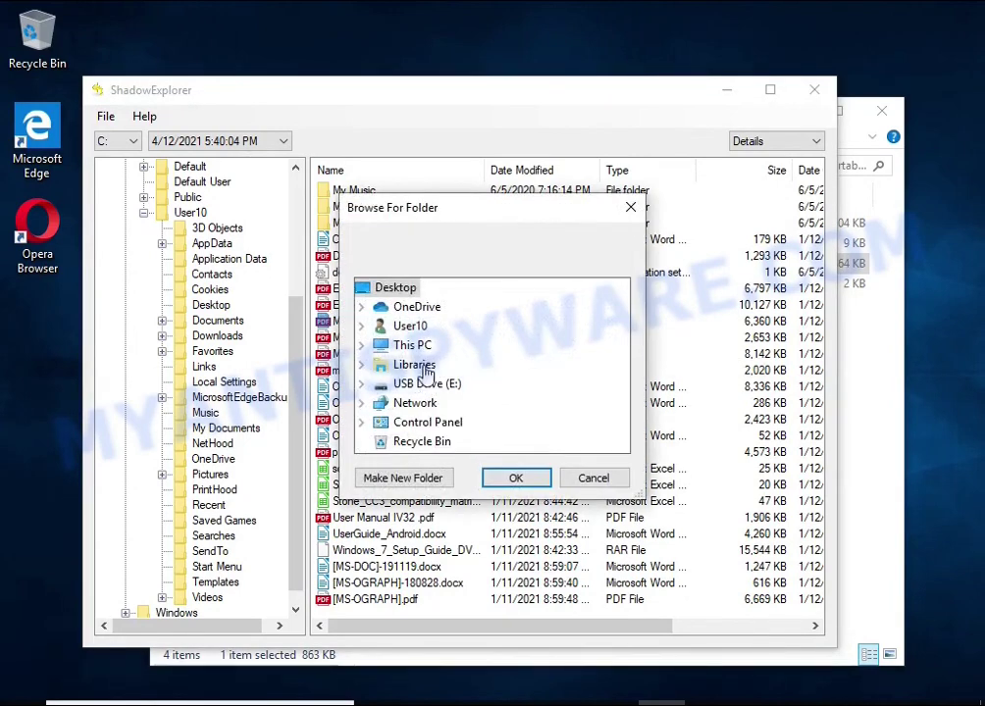
left_click(516, 478)
- Export UserGuide_Android.docx from the shadow copy's Documents folder to USB Drive (E:)
left_click(366, 551)
left_click(471, 535)
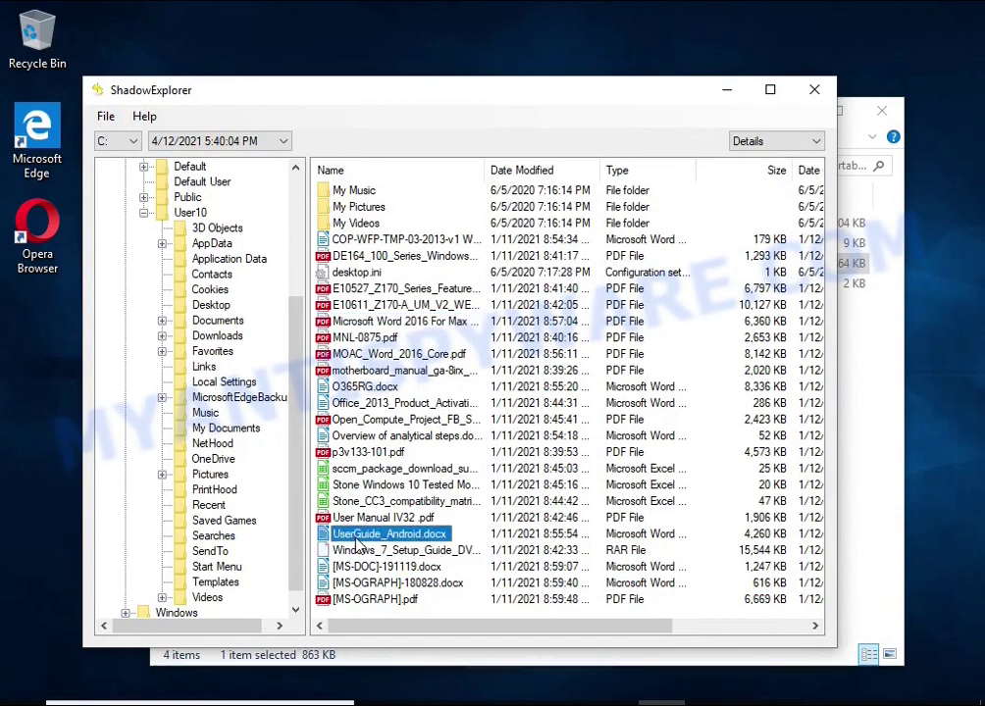
right_click(470, 535)
left_click(520, 547)
key("Return")
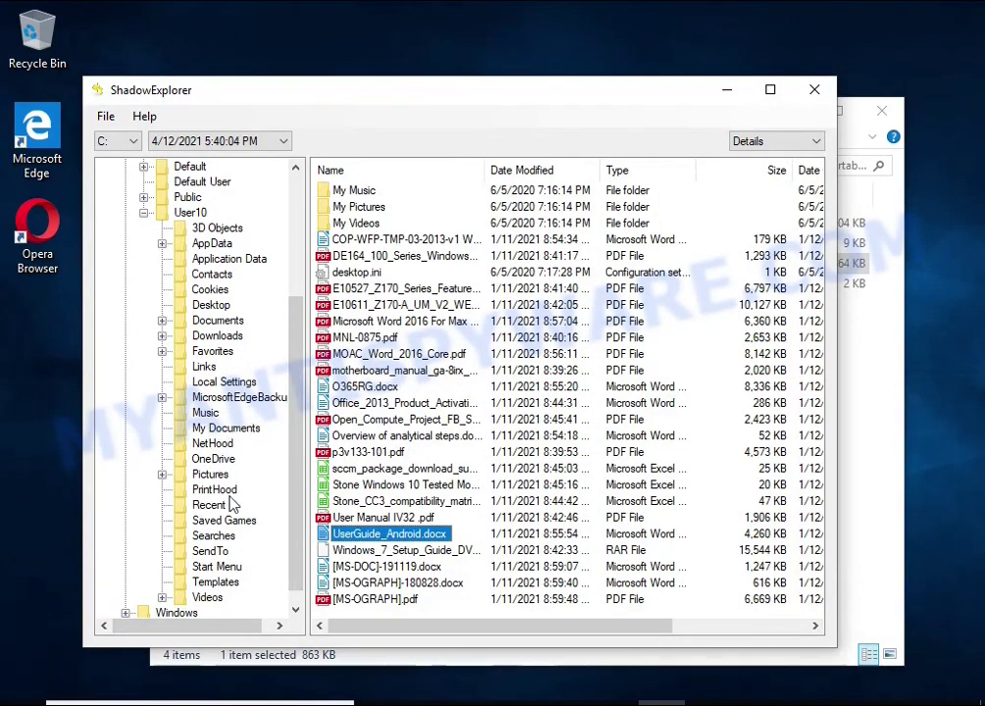
- Open User10's Pictures folder in the shadow copy and export Chrysanthemum.jpg to USB Drive (E:)
left_click(210, 476)
left_click(351, 309)
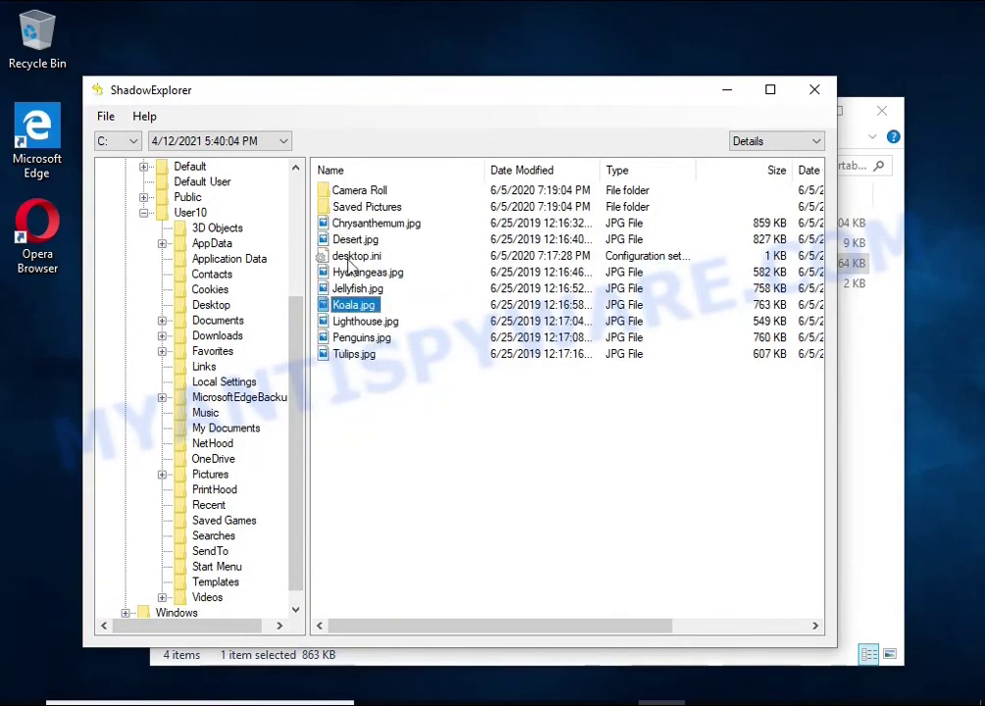
left_click(353, 224)
right_click(339, 224)
left_click(392, 237)
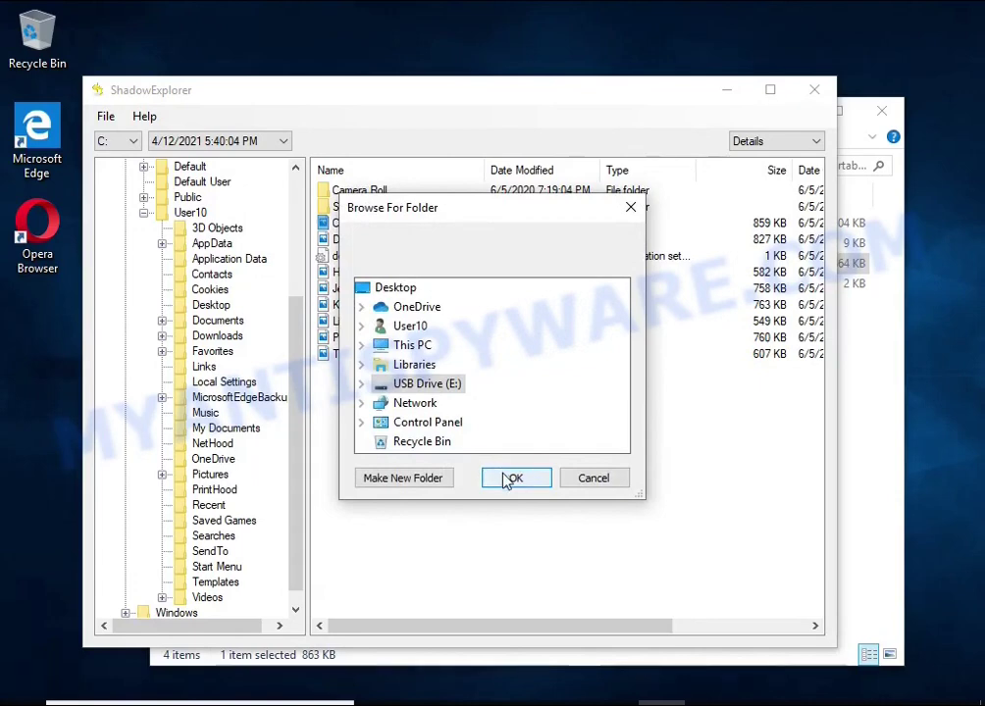
left_click(510, 479)
- Export Desert.jpg from the shadow copy's Pictures folder to USB Drive (E:)
right_click(335, 242)
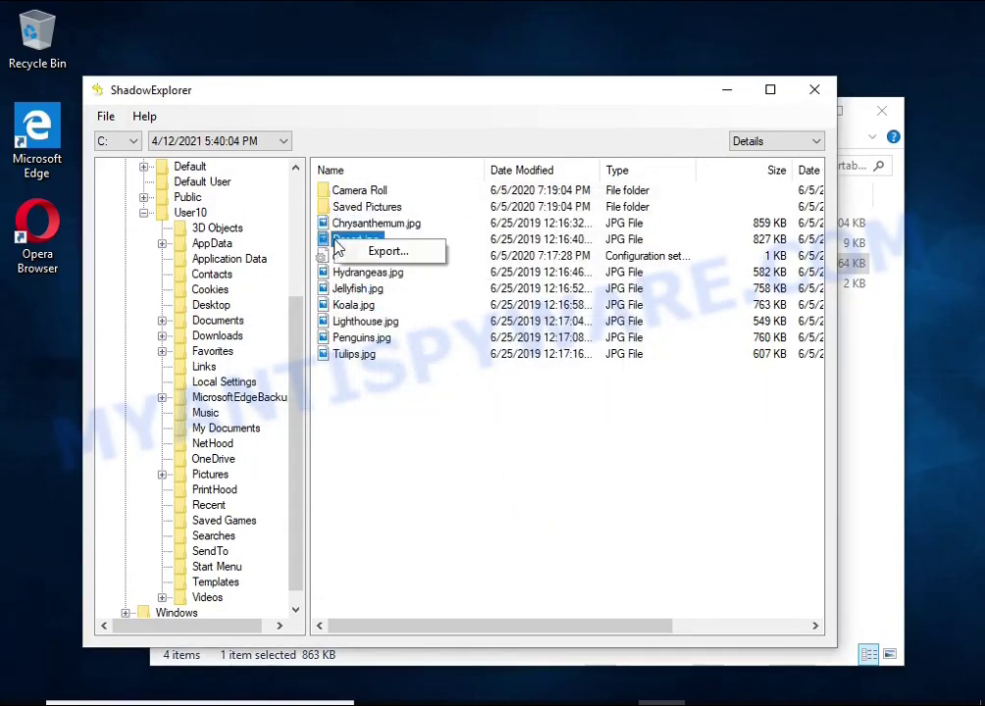
left_click(390, 250)
left_click(507, 480)
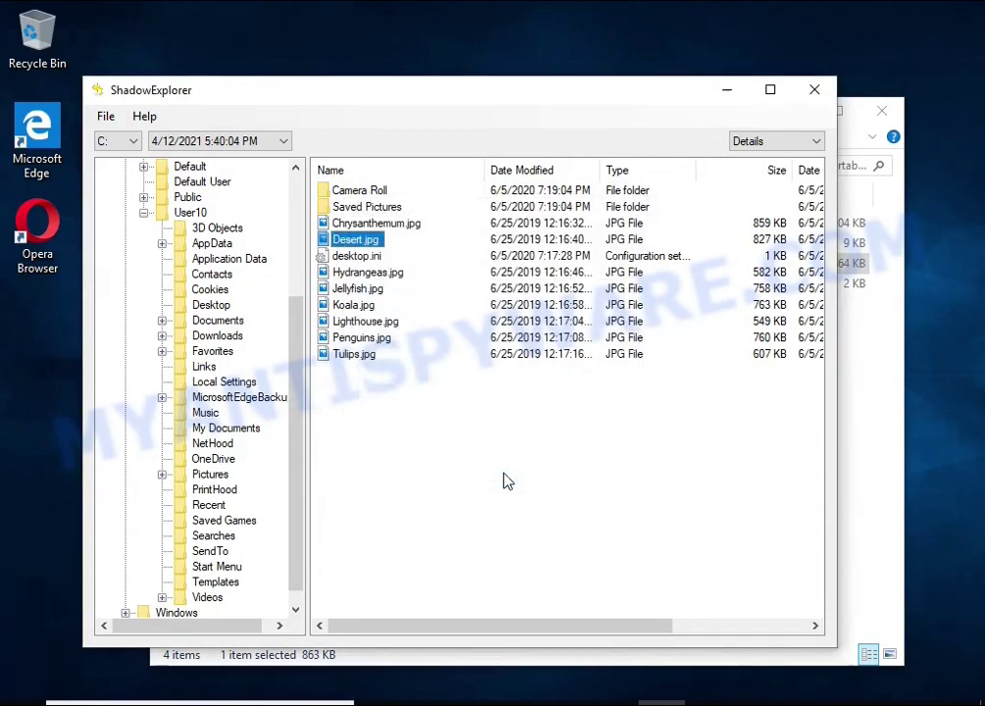
- Close ShadowExplorer and show the contents of USB Drive (E:) in File Explorer
left_click(813, 90)
left_click(230, 587)
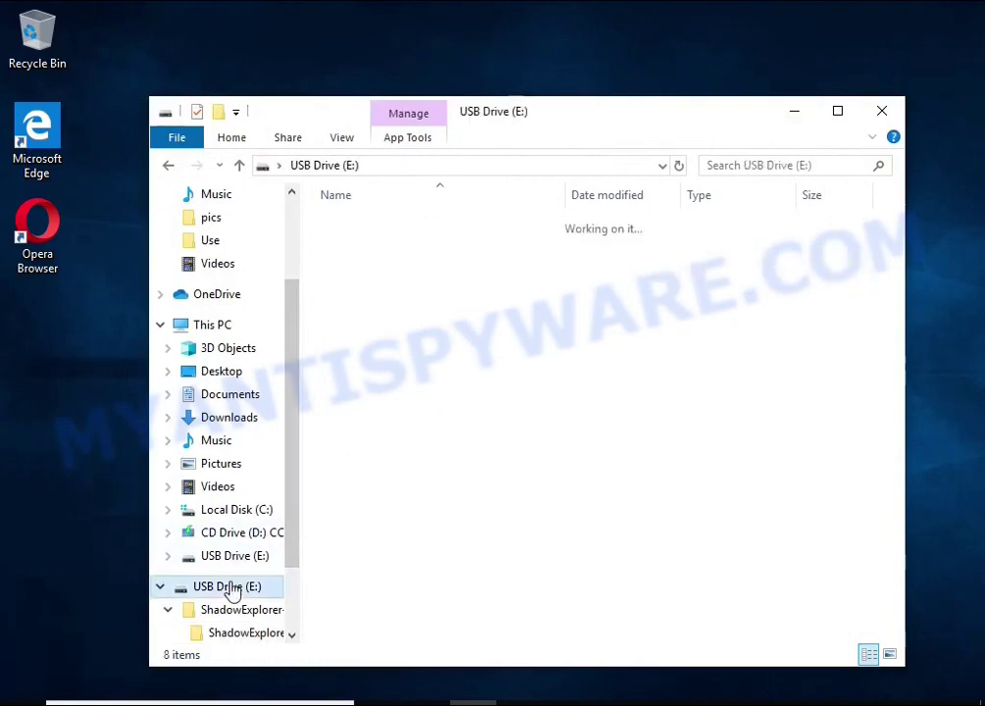
left_click(437, 243)
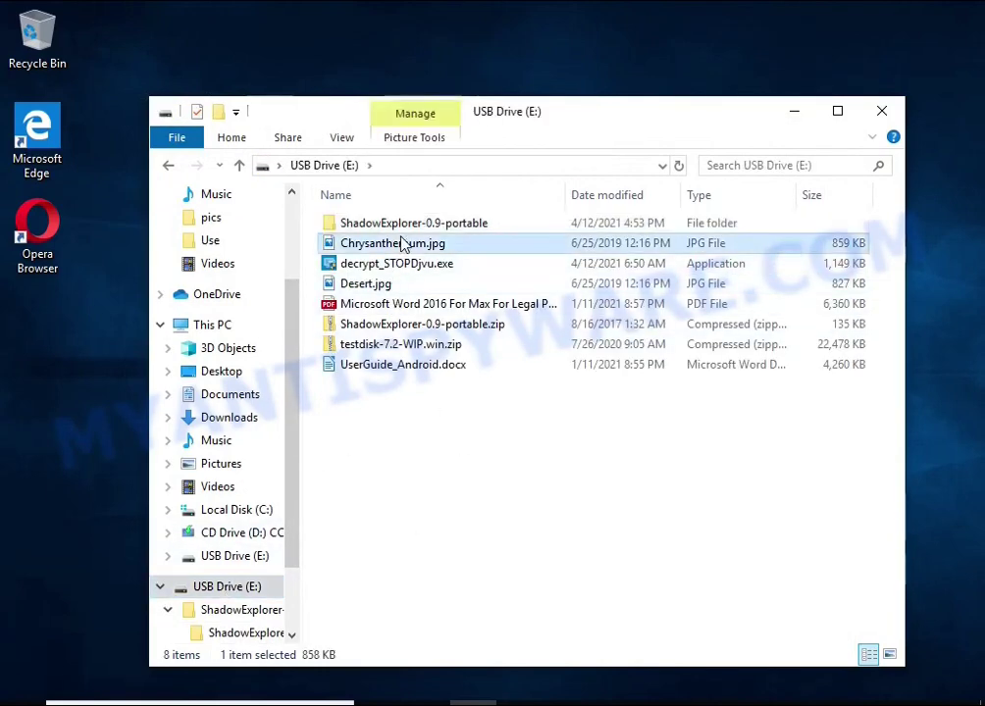
left_click(416, 288)
left_click(424, 306)
- Open the recovered UserGuide_Android.docx from USB Drive (E:) and examine its pages
double_click(427, 369)
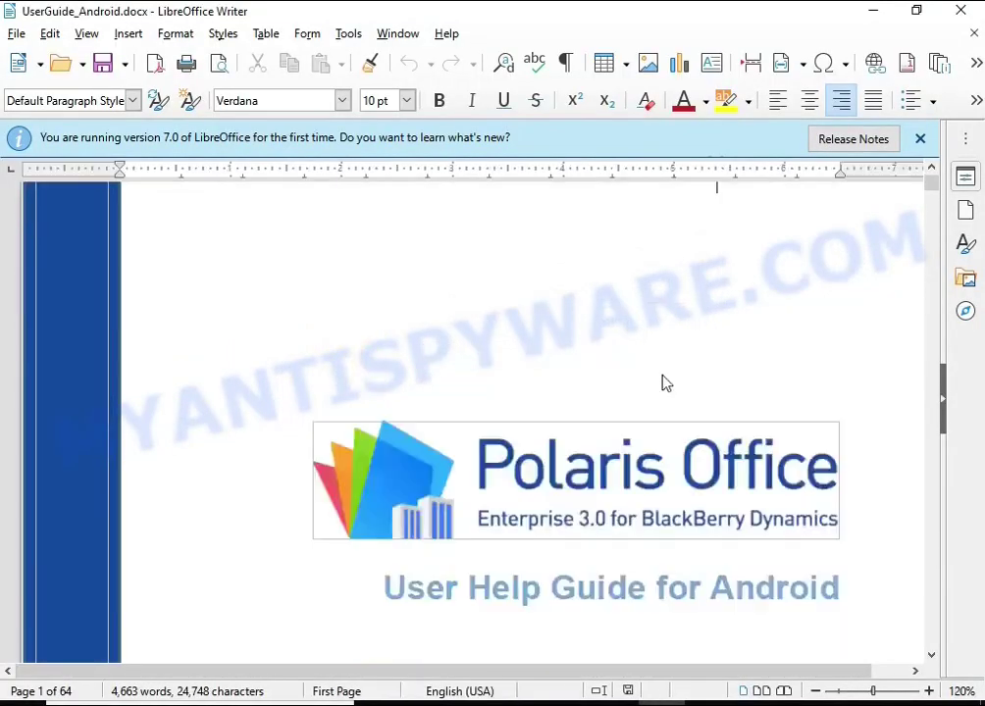
scroll(659, 368, "down", 5)
scroll(622, 358, "down", 5)
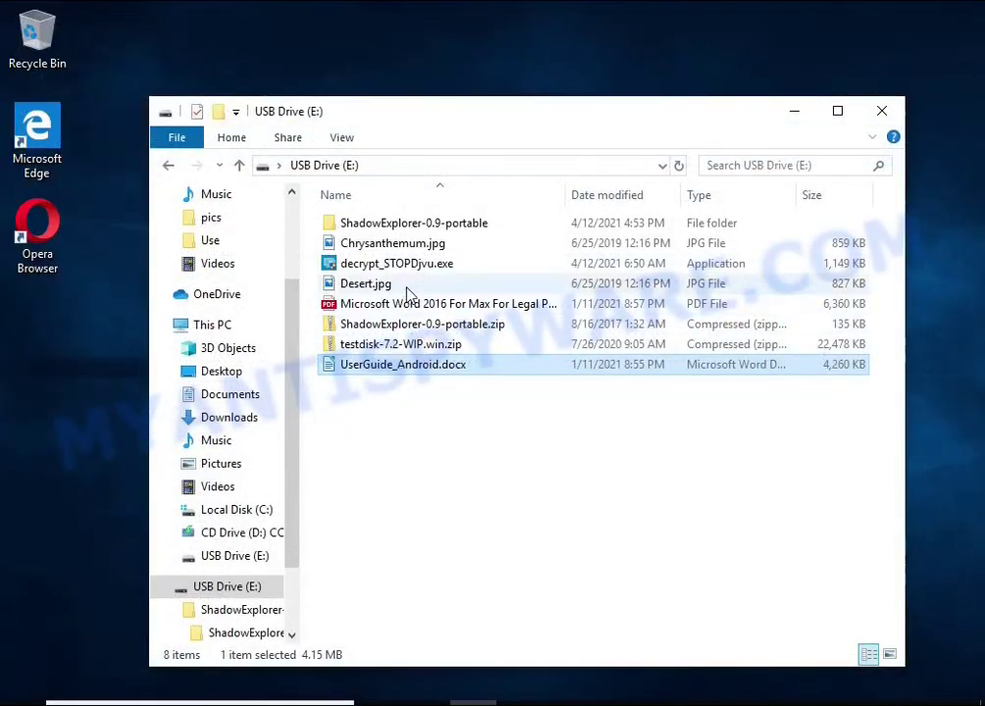
- Open the recovered Microsoft Word 2016 PDF from USB Drive (E:), examine its pages and close it
left_click(410, 306)
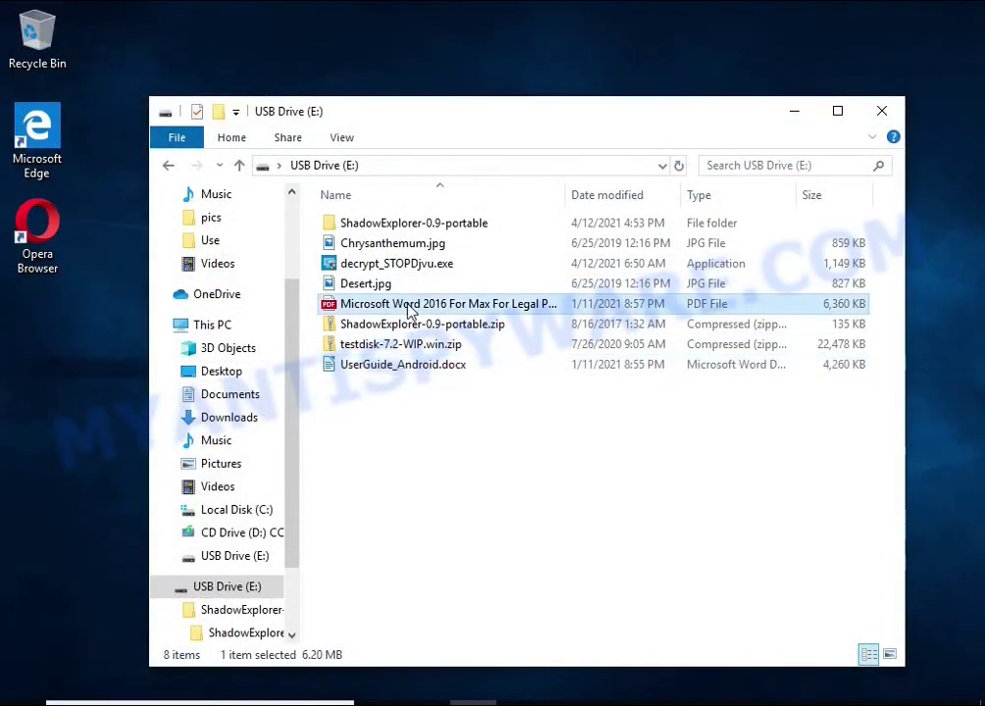
double_click(410, 306)
scroll(501, 317, "down", 5)
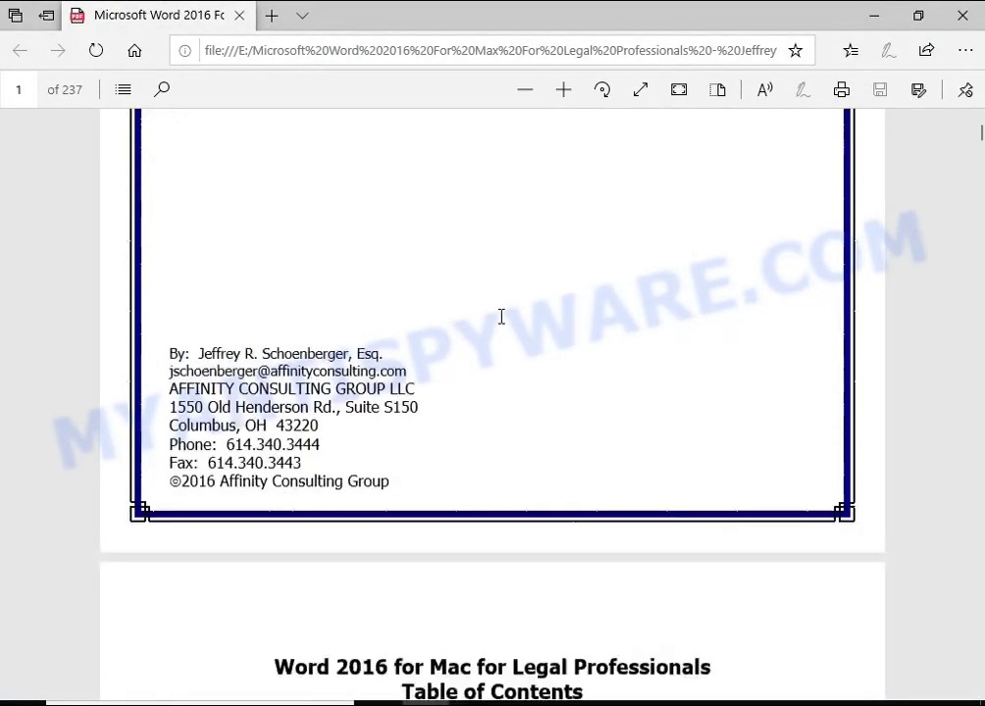
scroll(500, 316, "down", 15)
key("alt+F4")
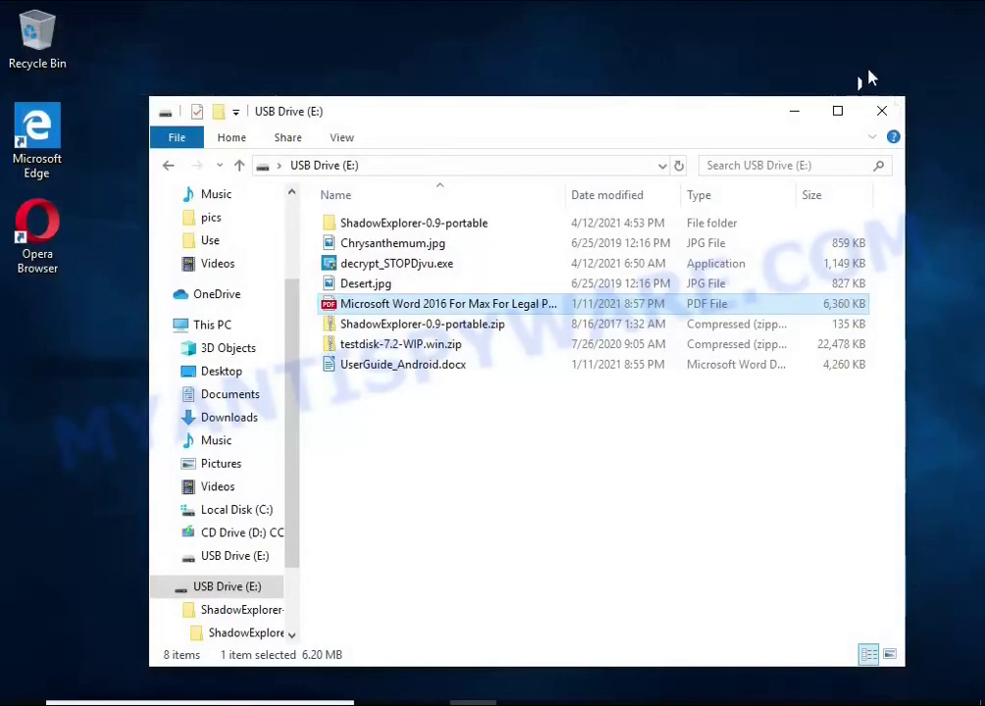
- View the recovered Desert.jpg and Chrysanthemum.jpg from USB Drive (E:), closing the photo viewer and the File Explorer window at the end
double_click(416, 287)
double_click(418, 281)
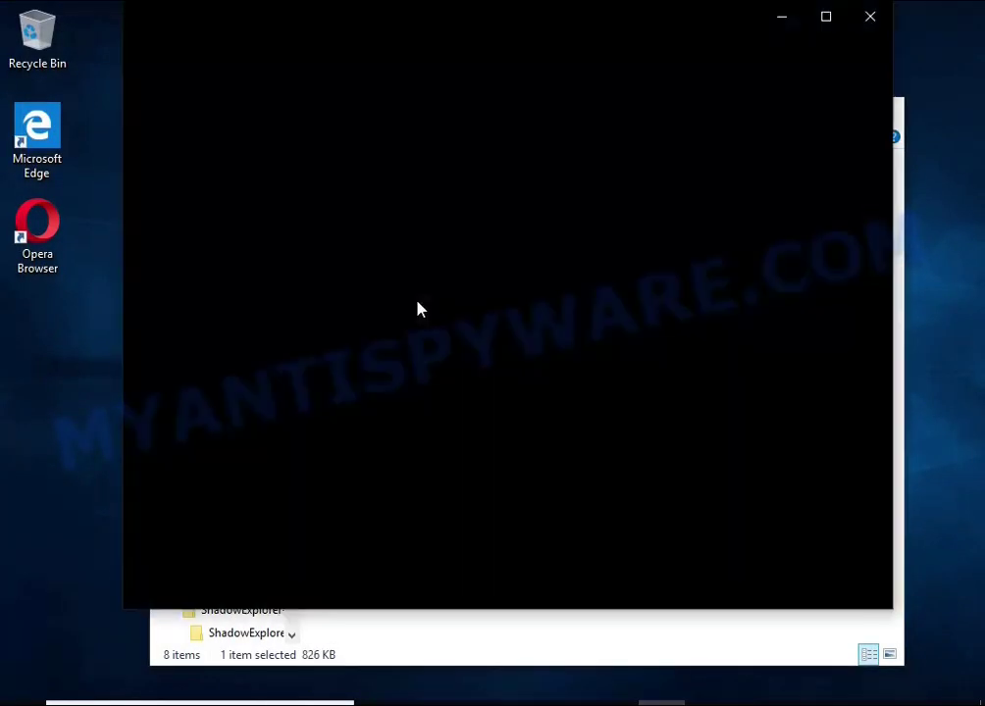
left_click(867, 29)
double_click(424, 118)
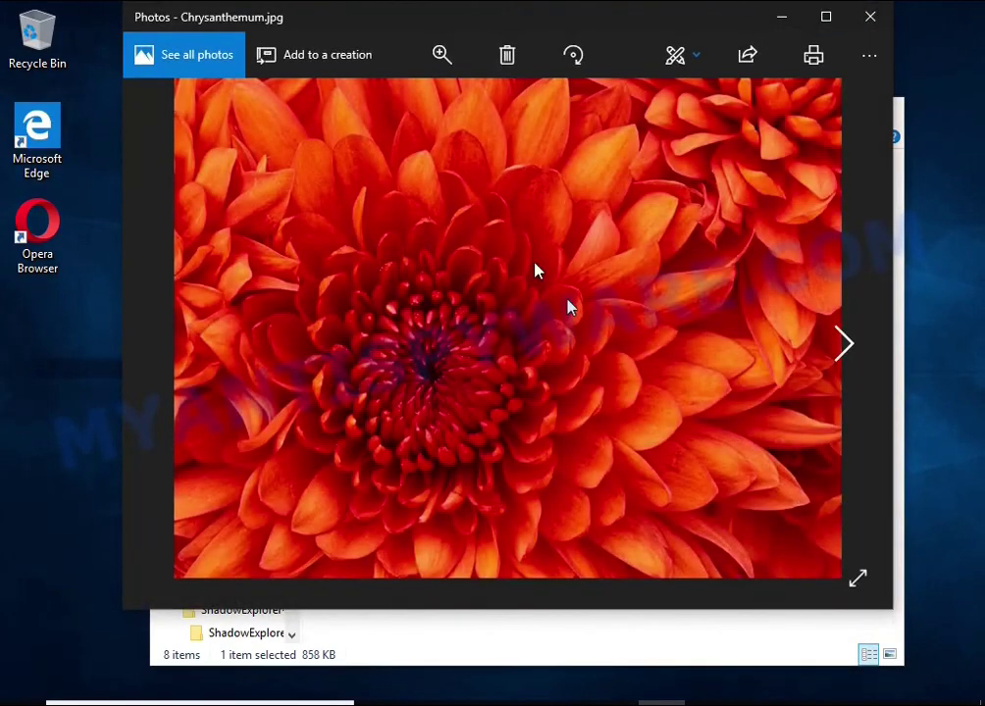
left_click(869, 16)
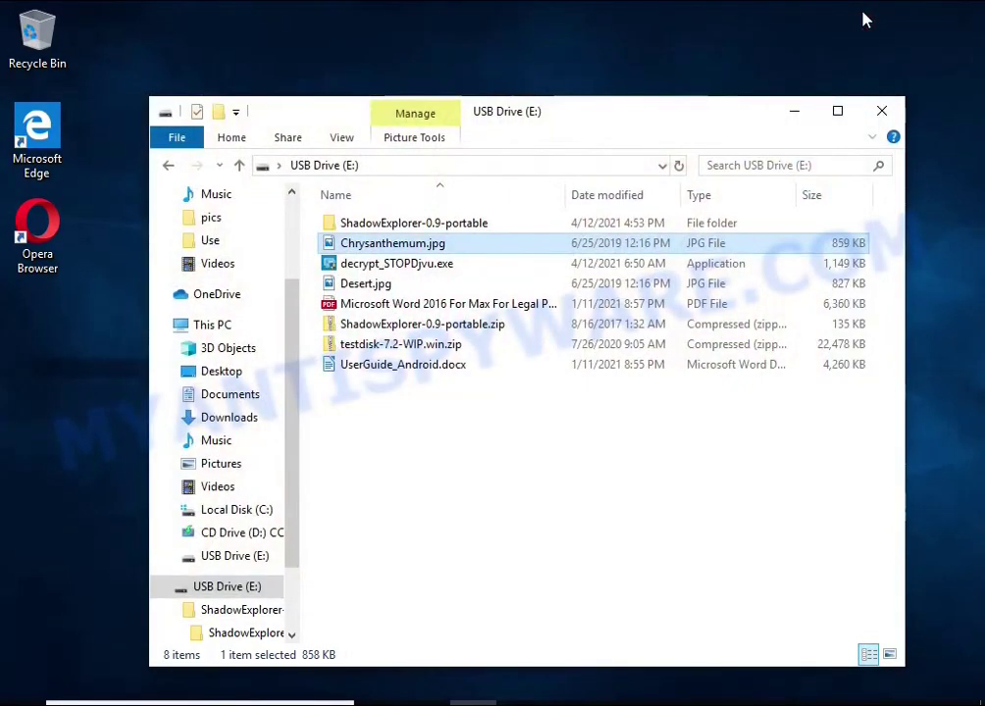
left_click(882, 111)
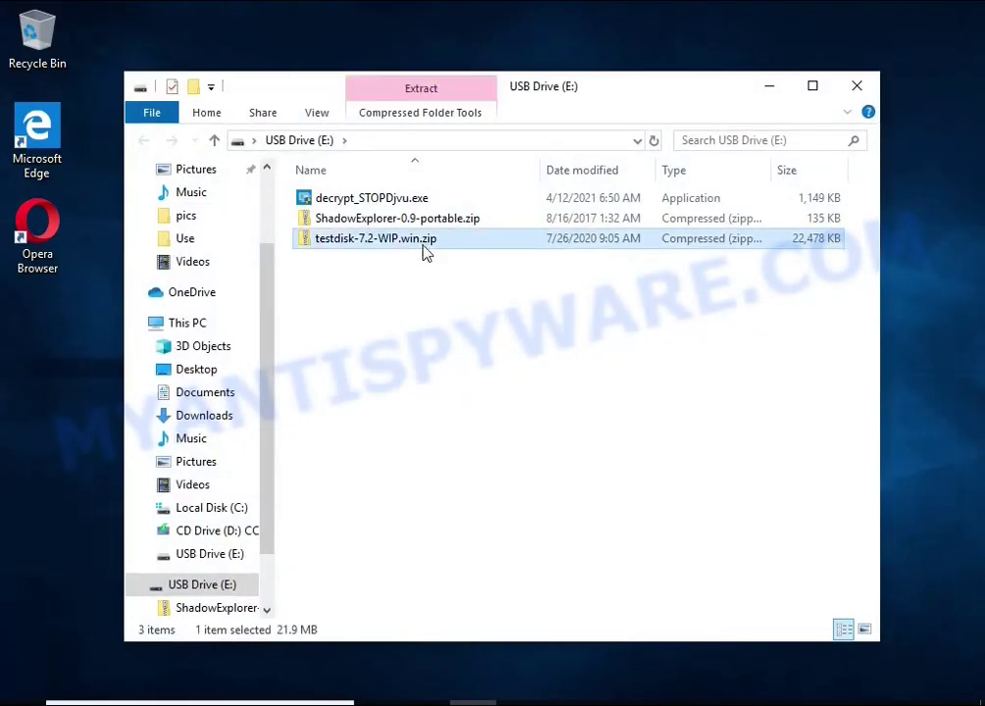
- Extract testdisk-7.2-WIP.win.zip on USB Drive (E:) to the folder E:\testdisk-7.2-WIP.win
right_click(482, 245)
left_click(644, 310)
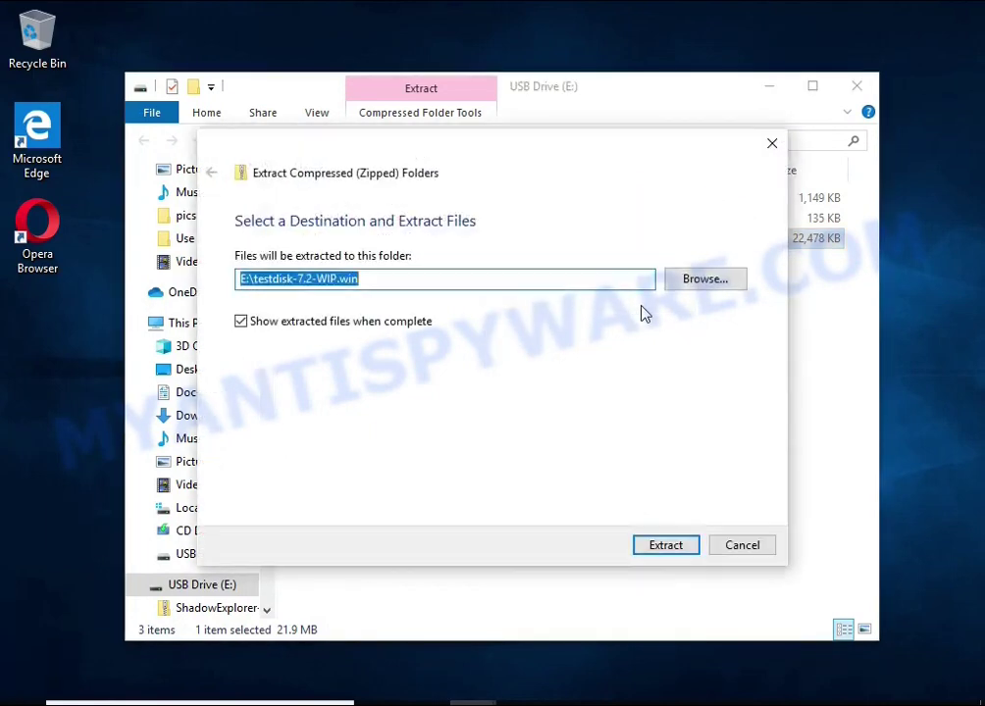
left_click(667, 546)
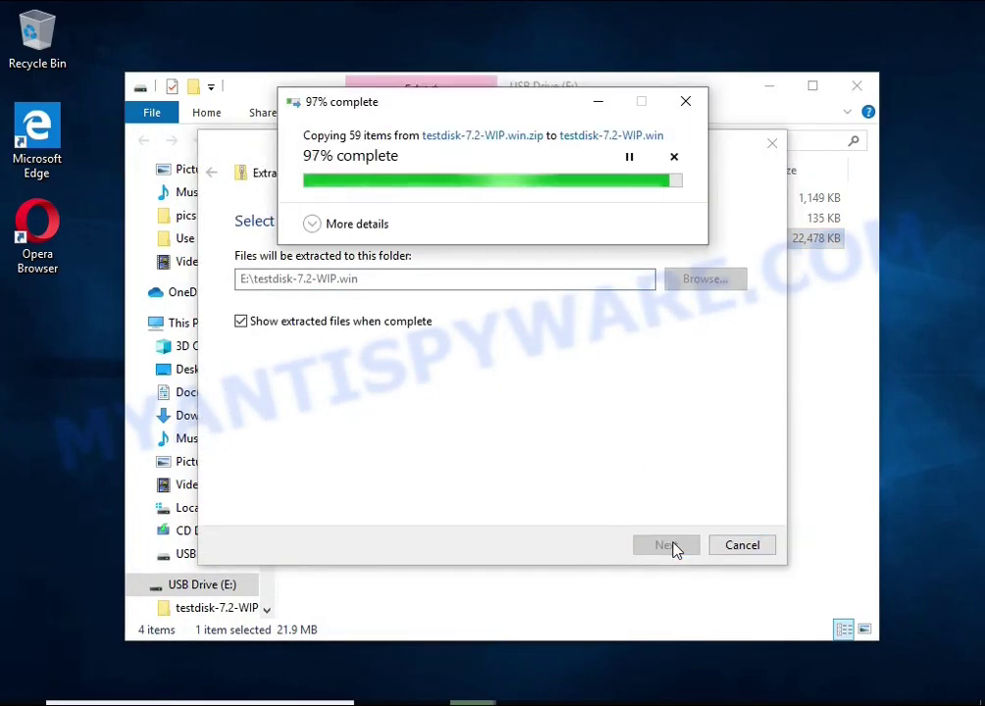
- Launch QPhotoRec from the extracted testdisk-7.2-WIP folder and restore its maximized window to a smaller size
left_click(856, 85)
double_click(454, 229)
scroll(454, 233, "down", 7)
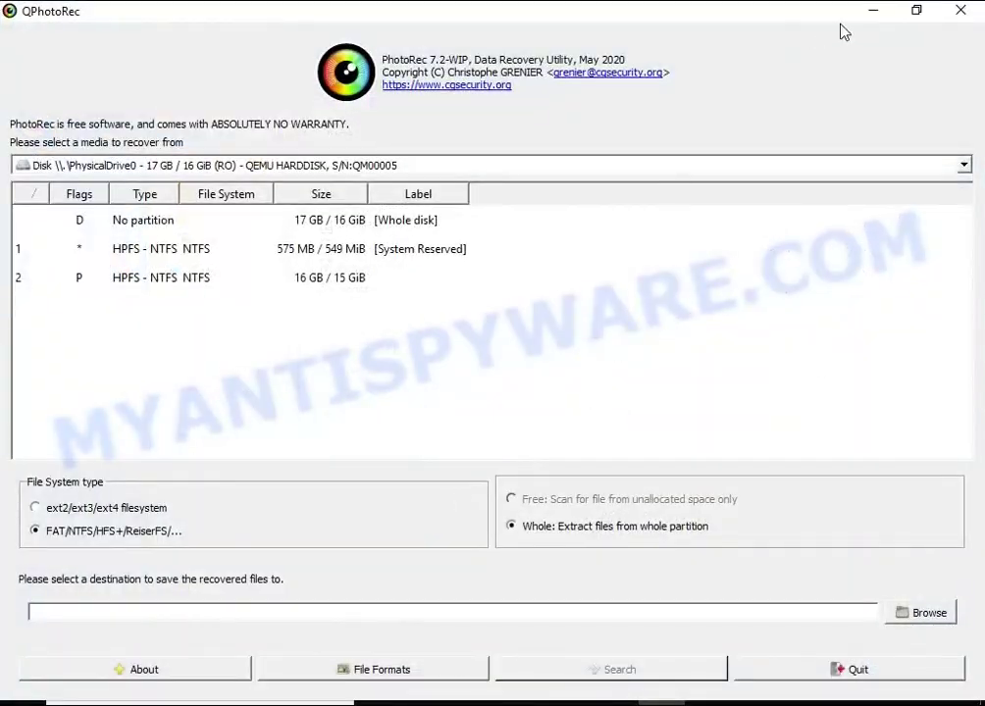
left_click(913, 10)
left_click(879, 44)
left_click_drag(481, 114, 528, 103)
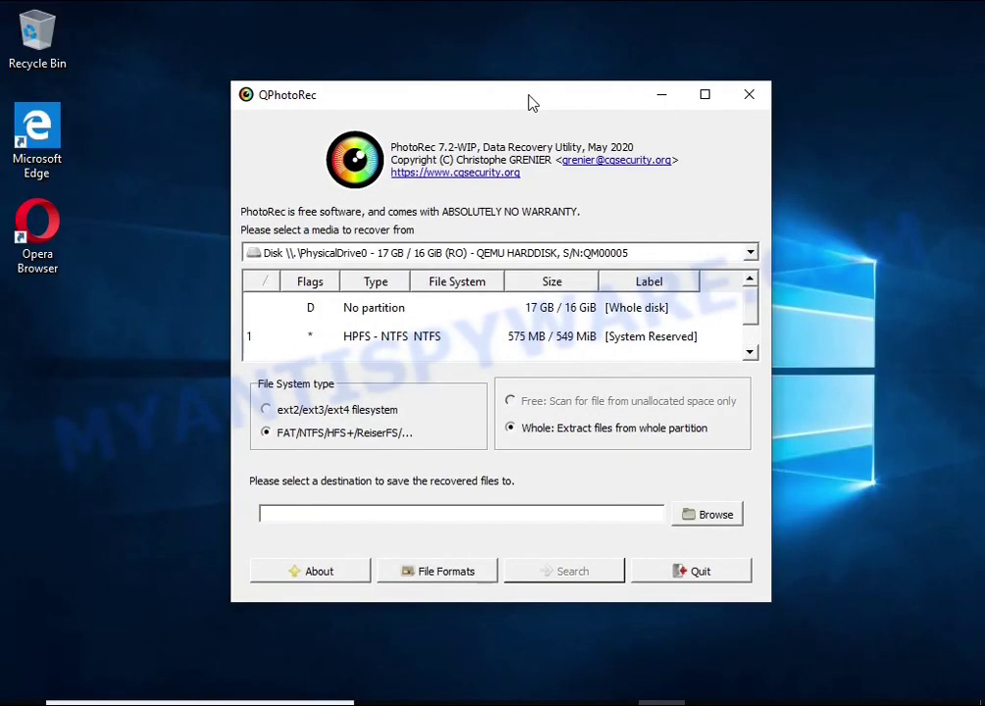
- Choose the 17 GB PhysicalDrive0 disk as the recovery media and select its 16 GB NTFS partition
left_click(417, 253)
left_click(412, 337)
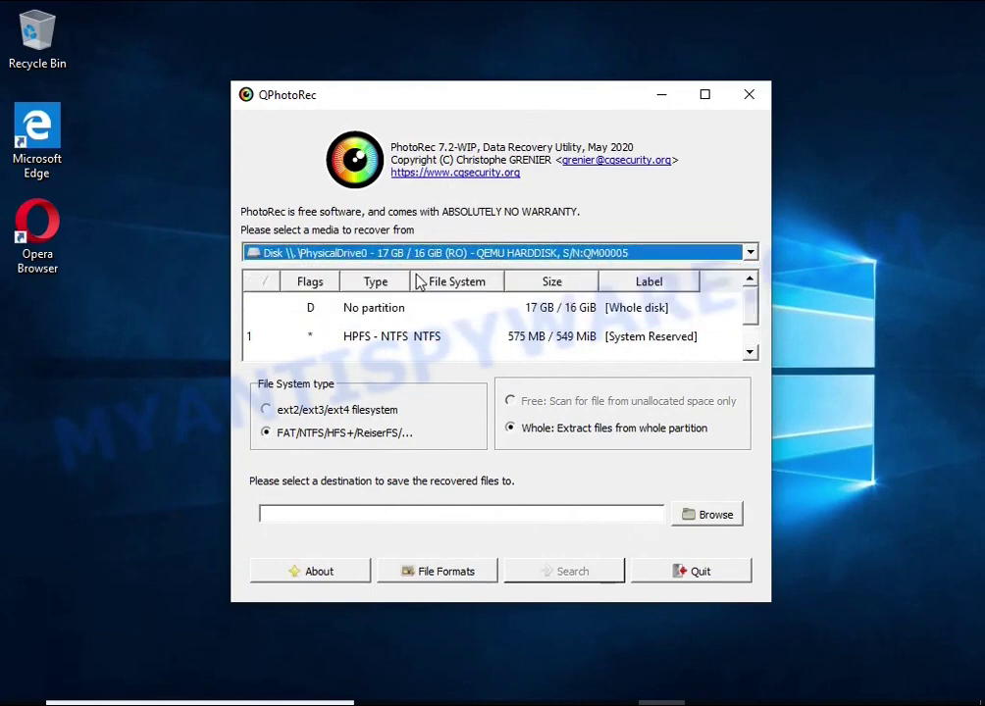
scroll(412, 337, "down", 1)
left_click(572, 353)
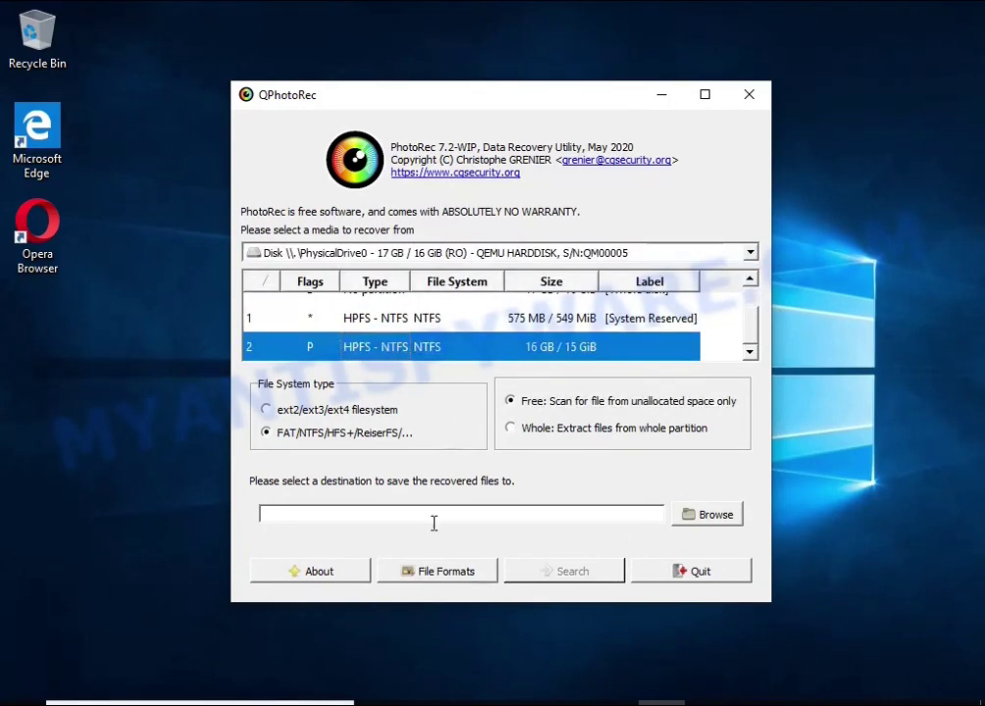
- Clear all file formats in QPhotoRec and enable only doc (Microsoft Office Document)
left_click(422, 575)
left_click(405, 446)
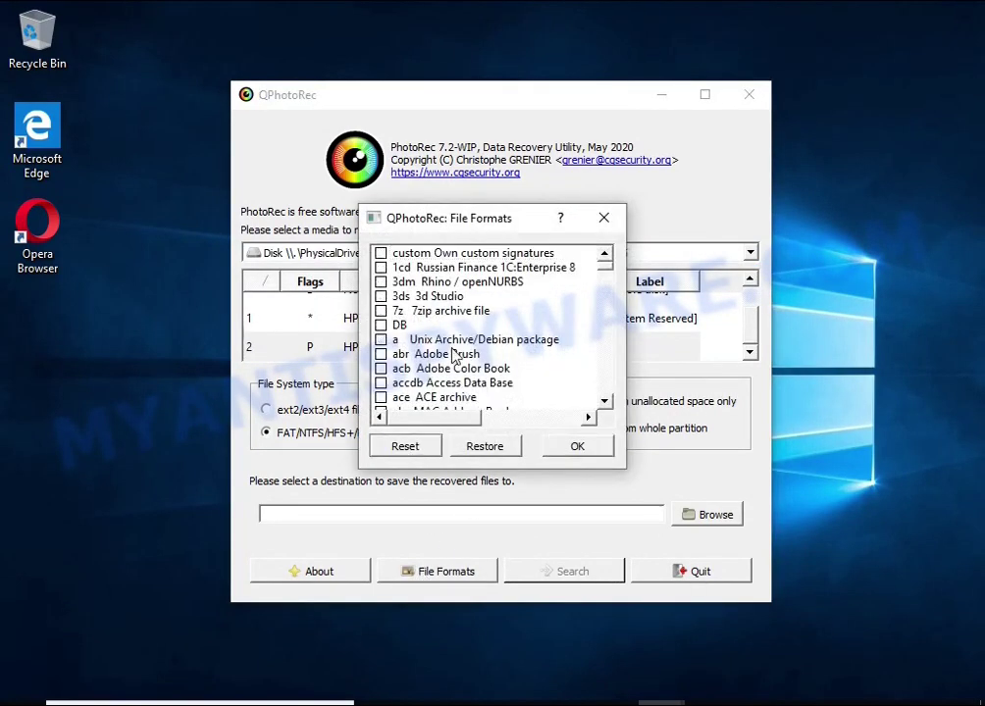
scroll(446, 343, "down", 20)
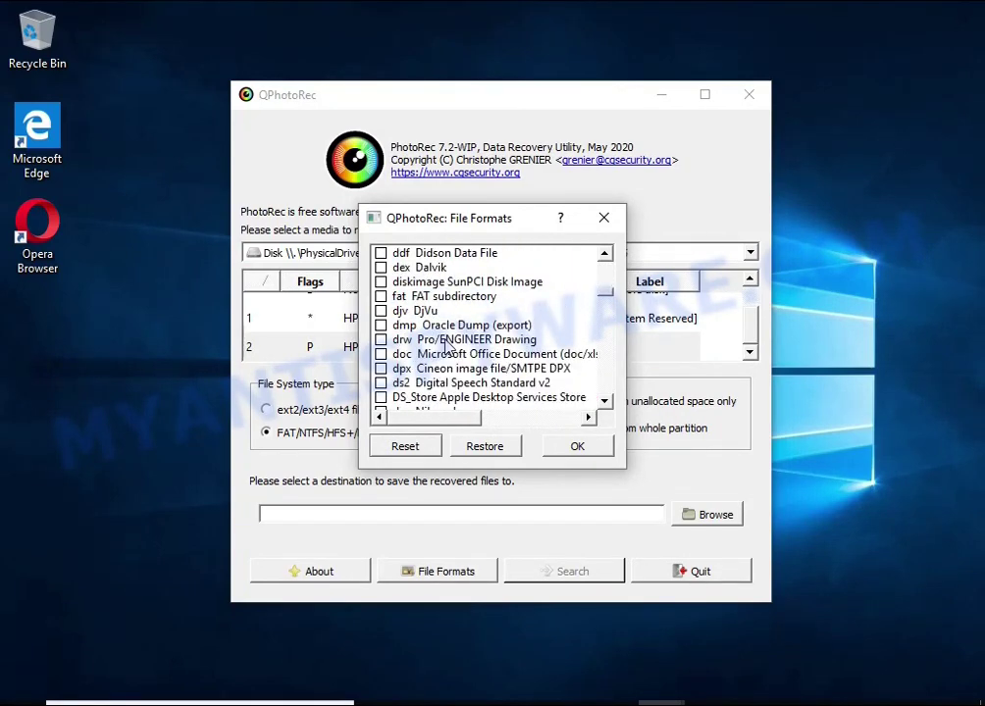
scroll(446, 343, "down", 1)
left_click(450, 312)
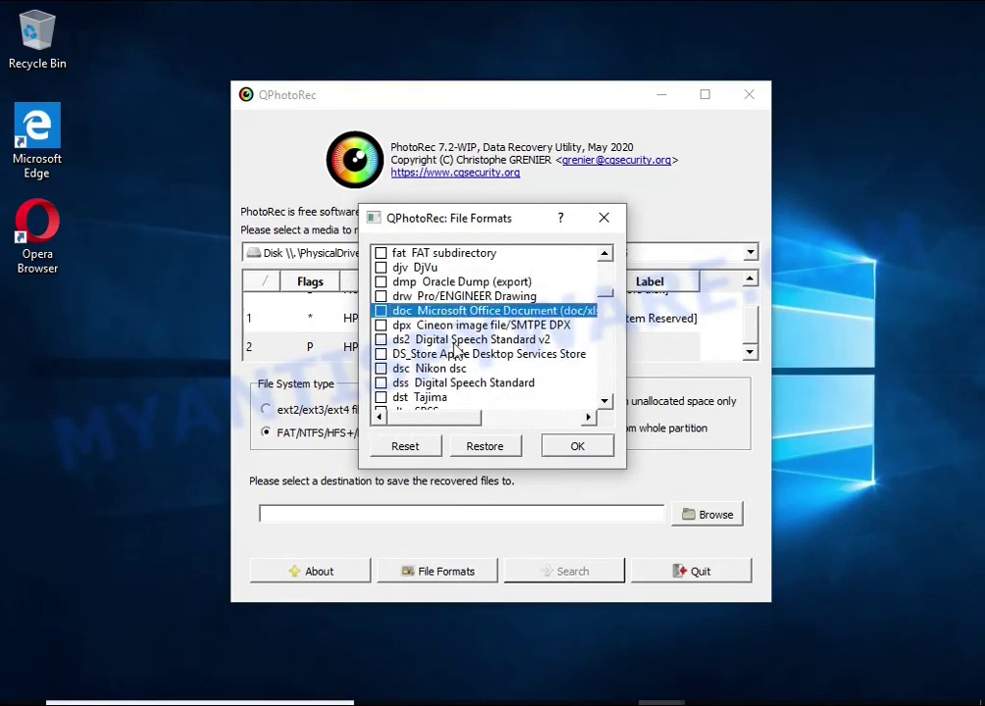
left_click_drag(454, 424, 382, 419)
- Enable the jpg (JPG picture) and pdf (Portable Document Format) file formats for recovery
scroll(465, 355, "down", 7)
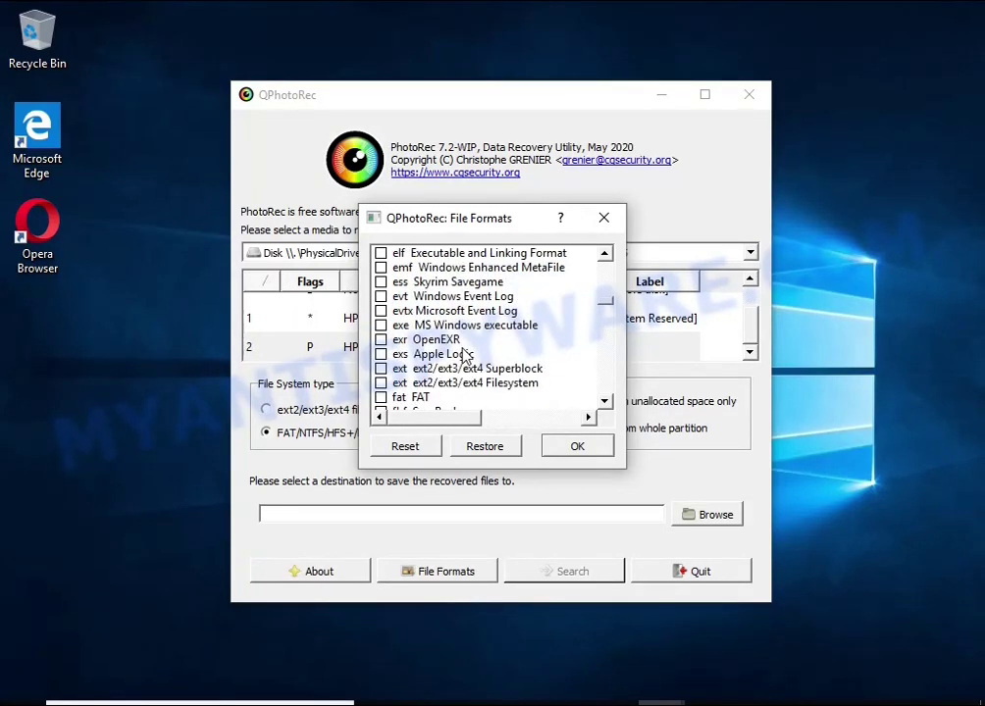
scroll(465, 355, "down", 20)
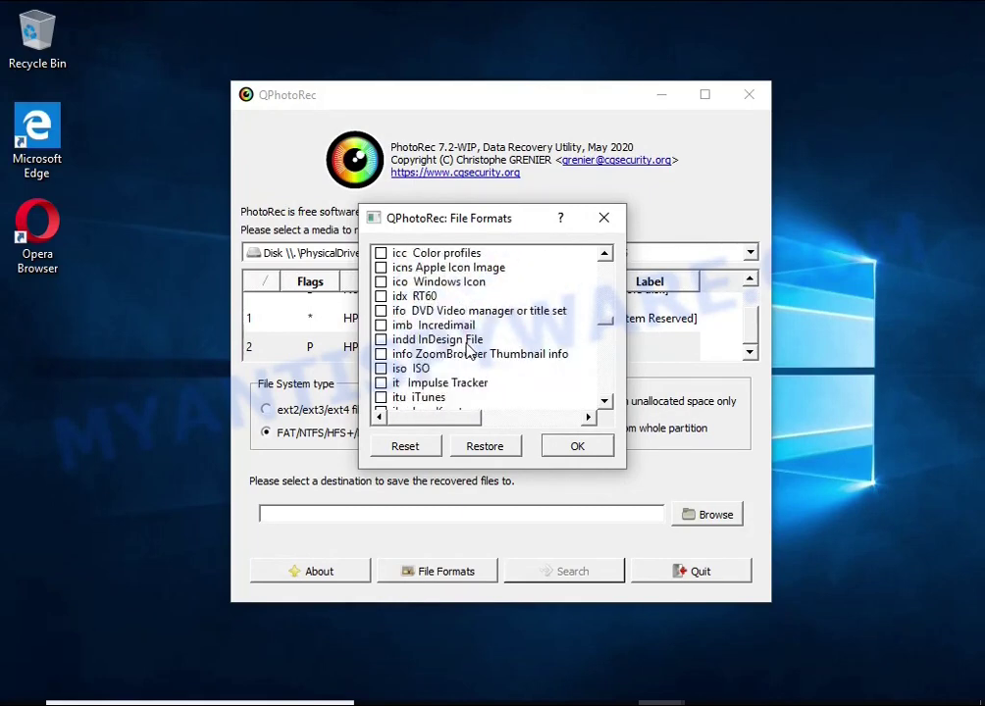
scroll(468, 350, "down", 3)
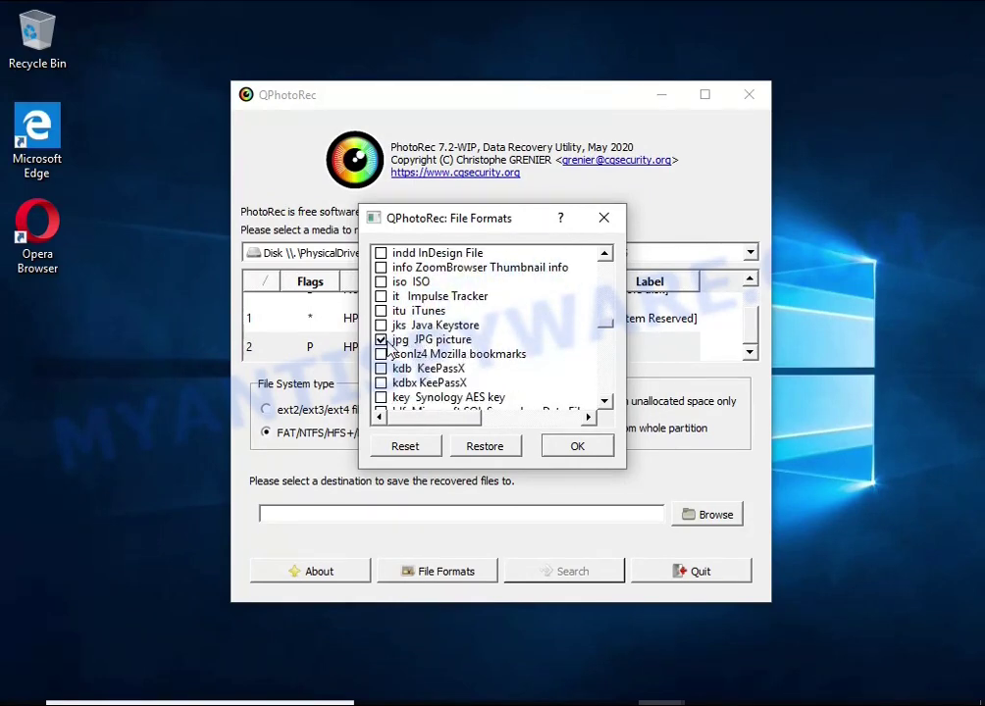
scroll(480, 348, "down", 20)
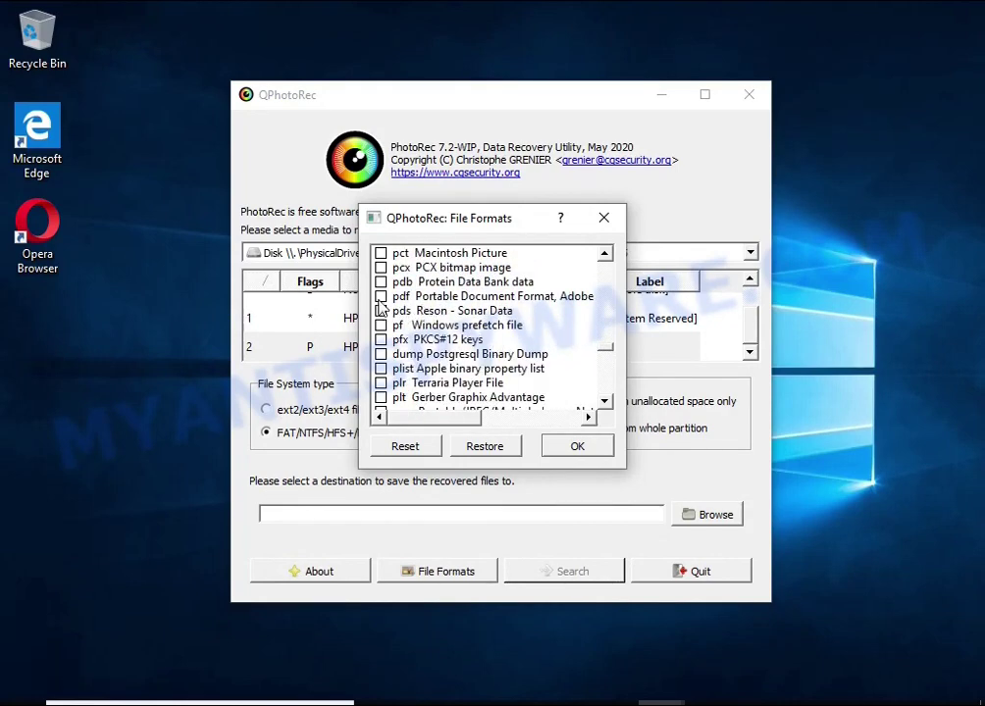
scroll(426, 306, "down", 20)
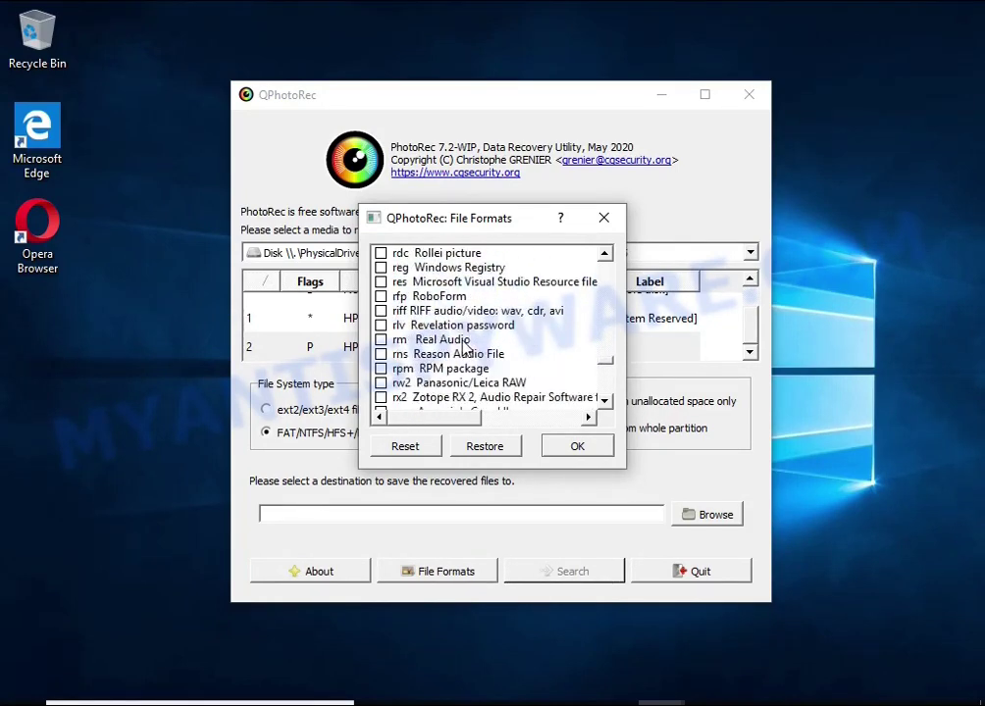
- Enable the zip file format, which includes OpenOffice and MSOffice 2007 files, and accept the format selection
scroll(457, 339, "down", 5)
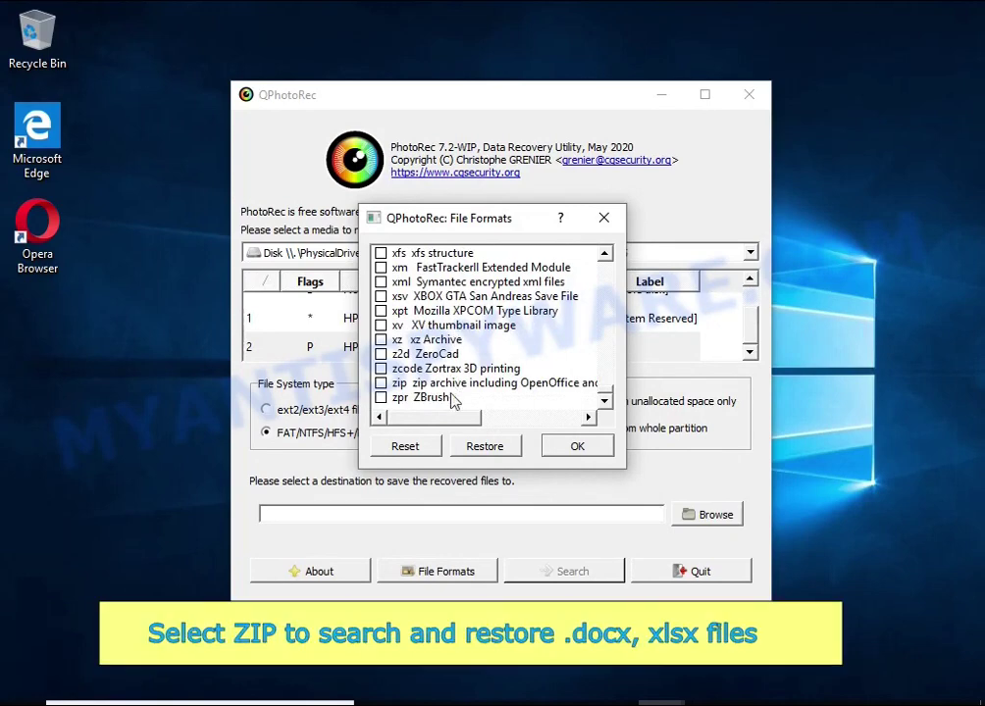
scroll(469, 392, "right", 5)
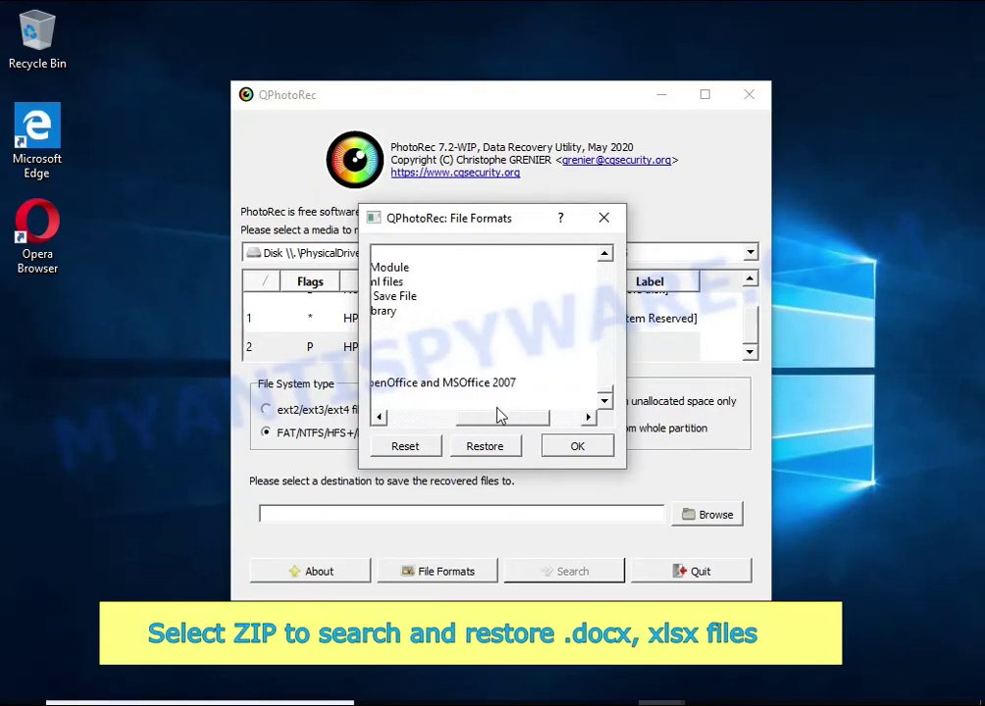
left_click_drag(501, 416, 399, 429)
left_click(381, 384)
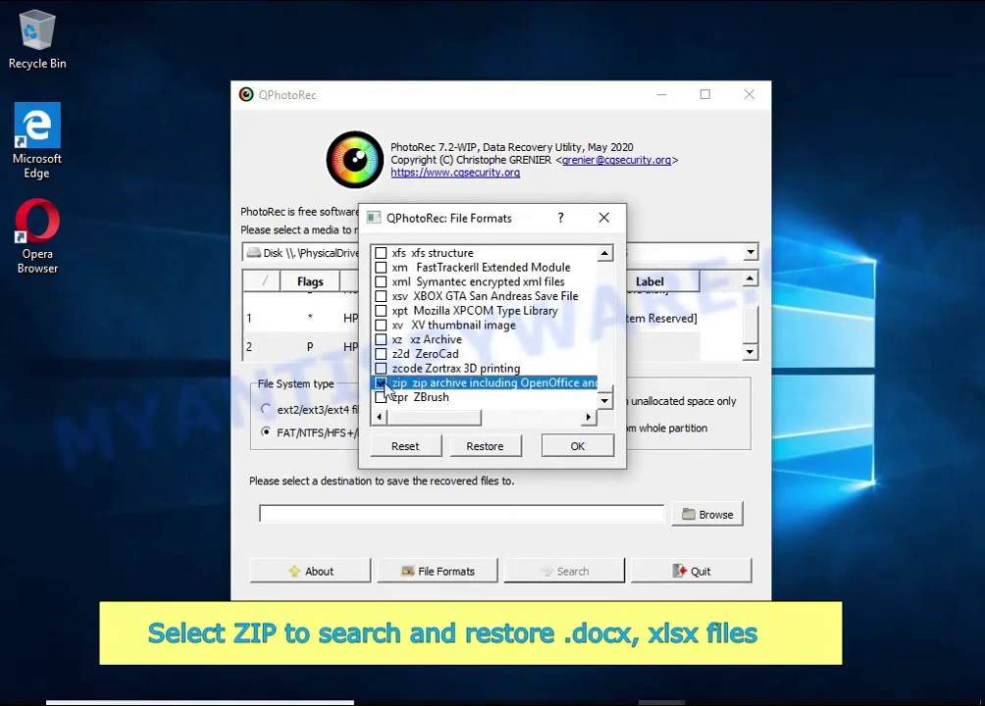
left_click(577, 448)
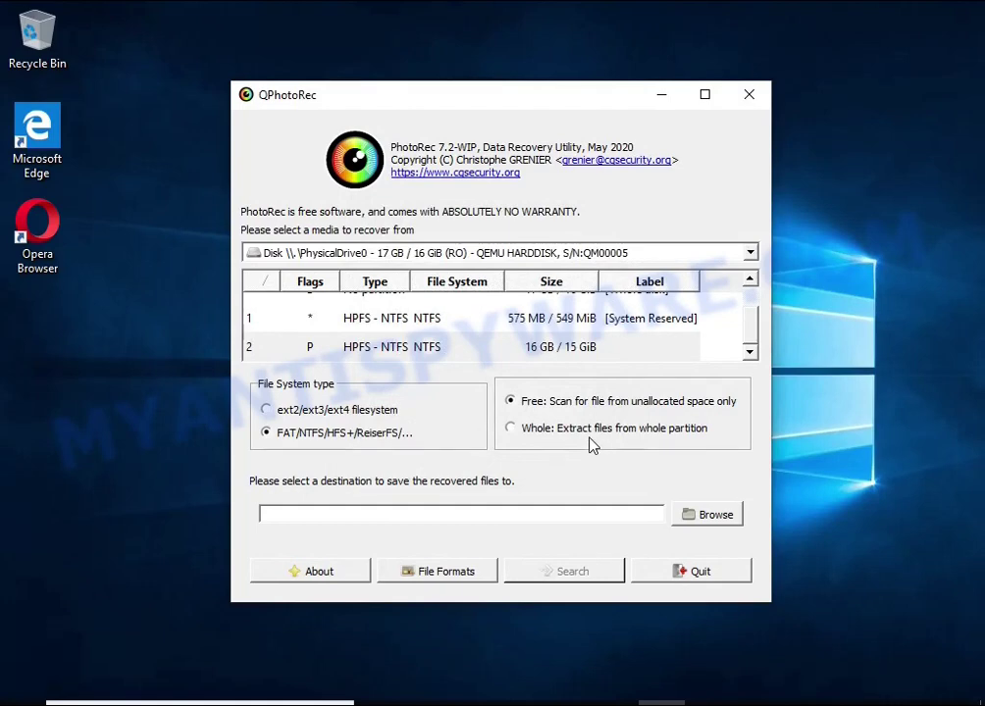
- Set USB Drive (E:) as the destination for recovered files and start the recovery search
left_click(699, 519)
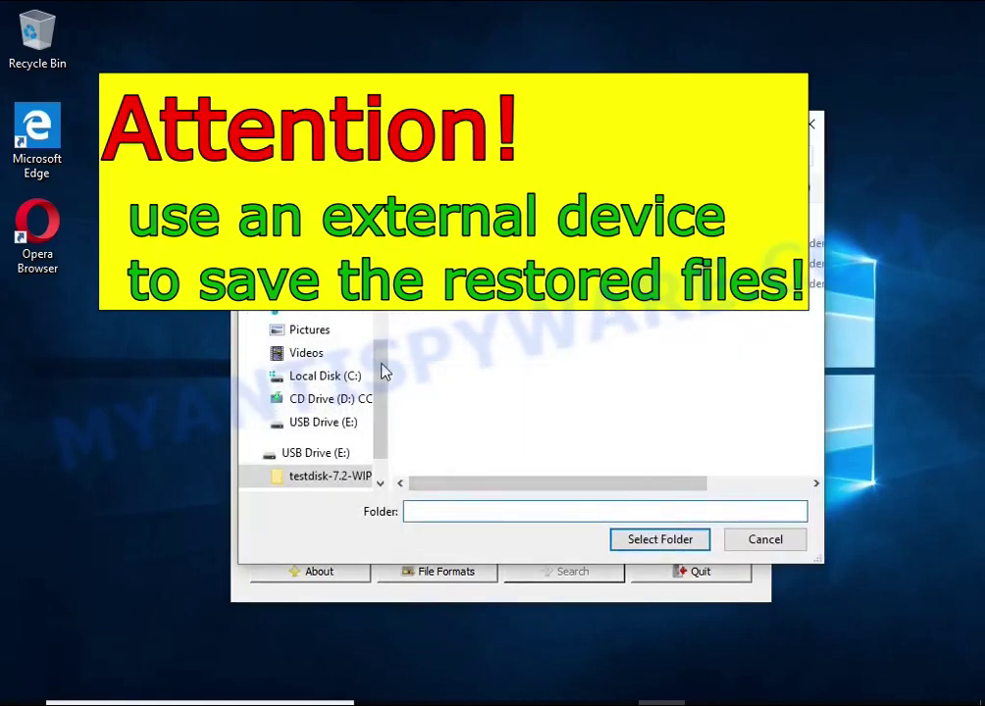
left_click(317, 454)
left_click(633, 541)
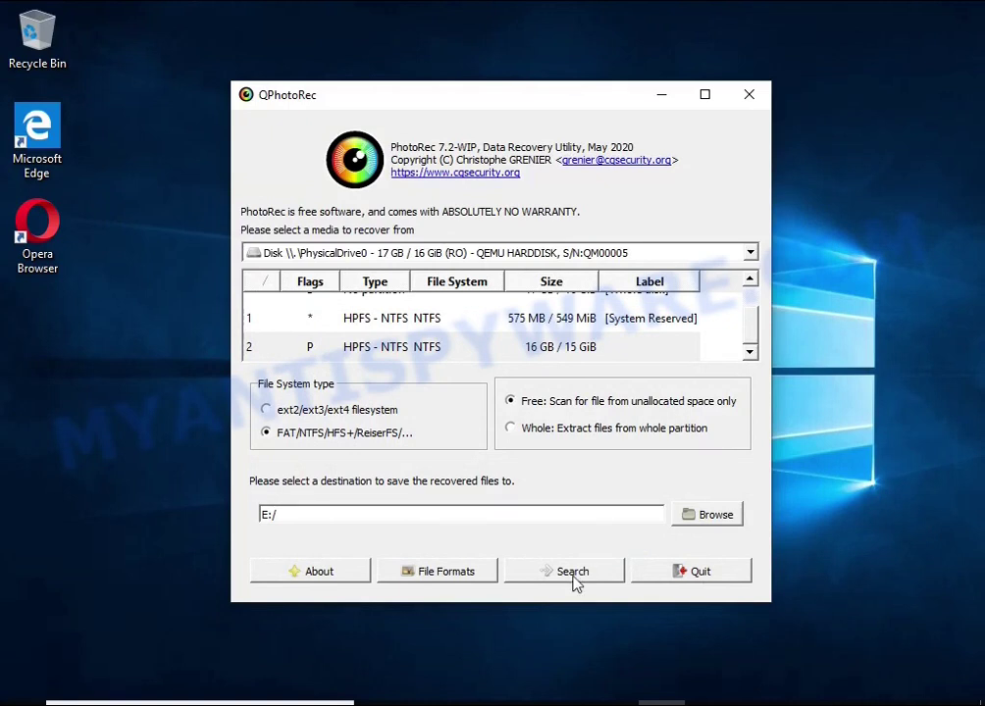
left_click(573, 573)
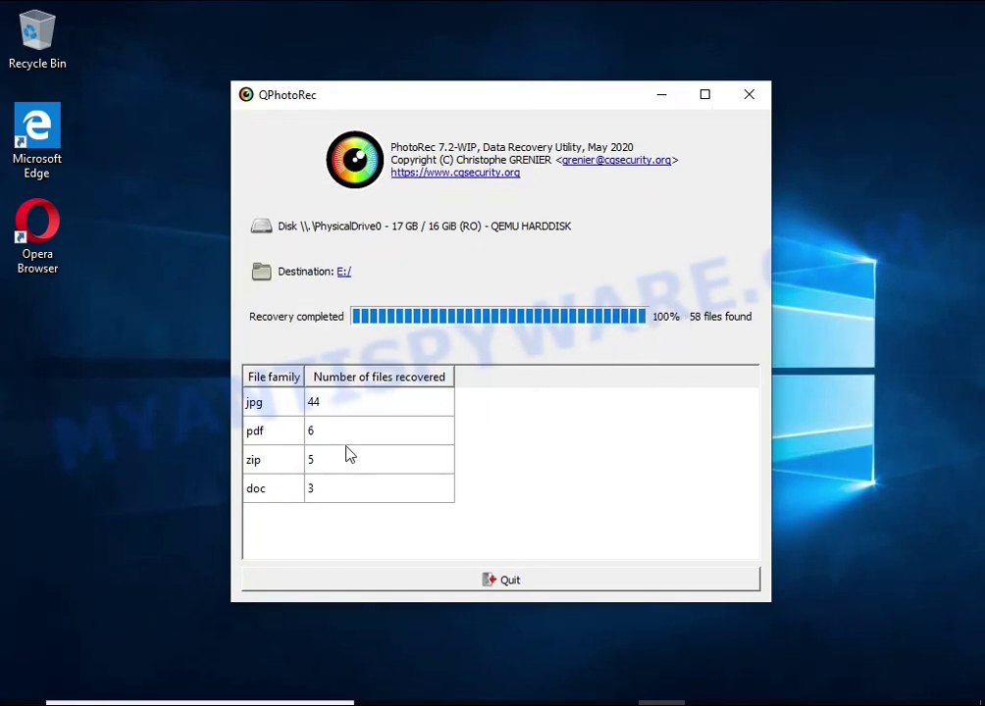
- Quit QPhotoRec and open the recup_dir.1 folder on USB Drive (E:) in File Explorer
left_click(530, 590)
left_click(468, 695)
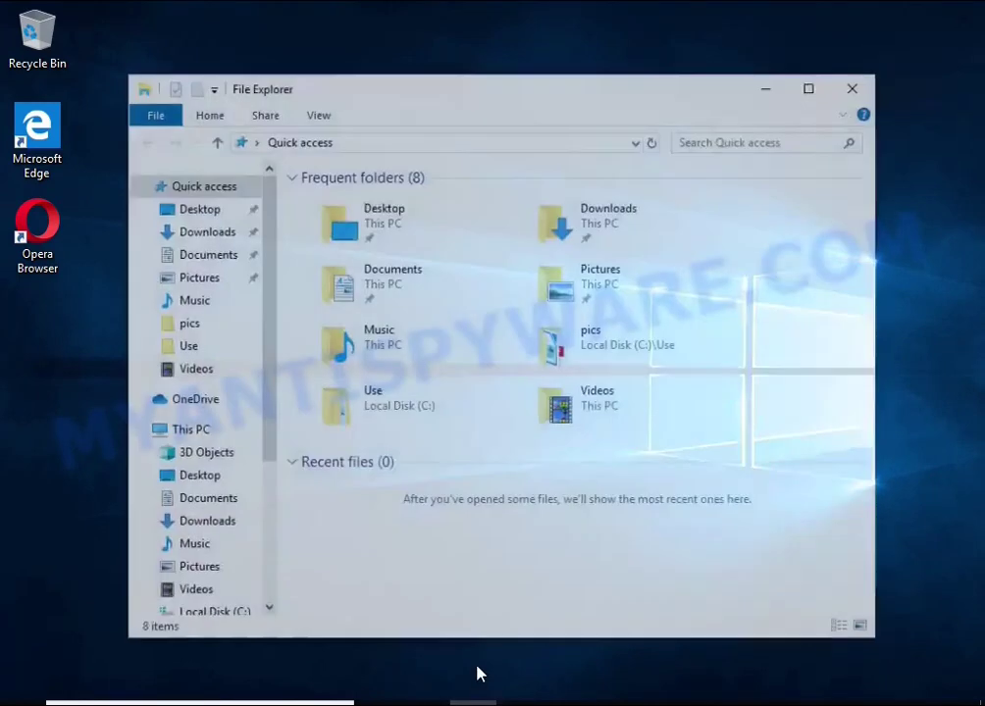
scroll(191, 520, "down", 2)
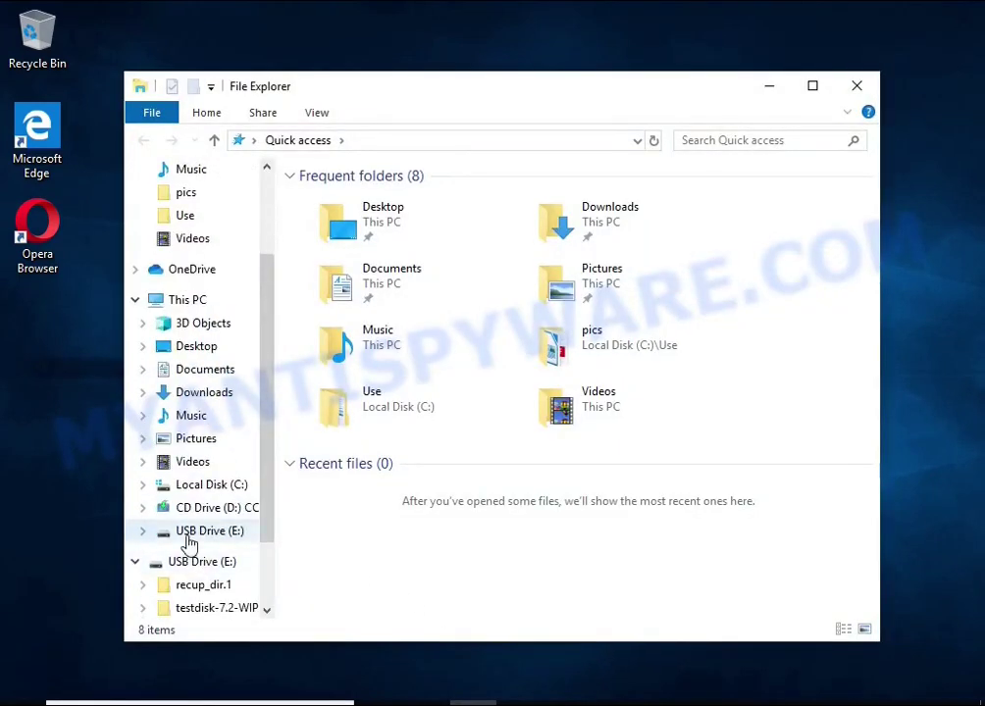
left_click(197, 530)
left_click(354, 204)
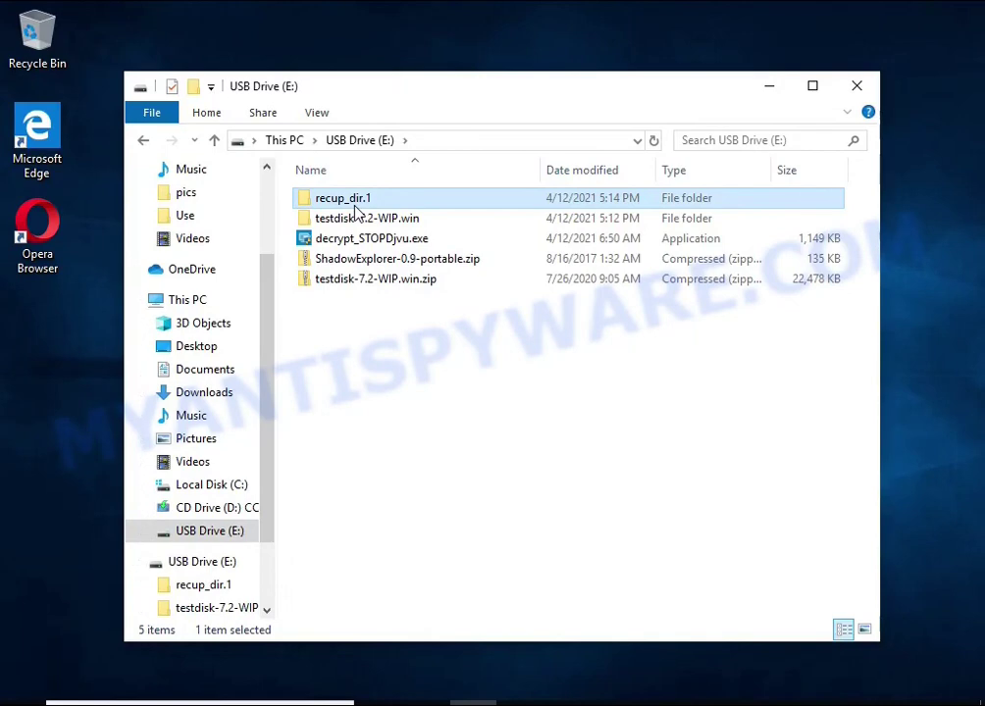
double_click(356, 209)
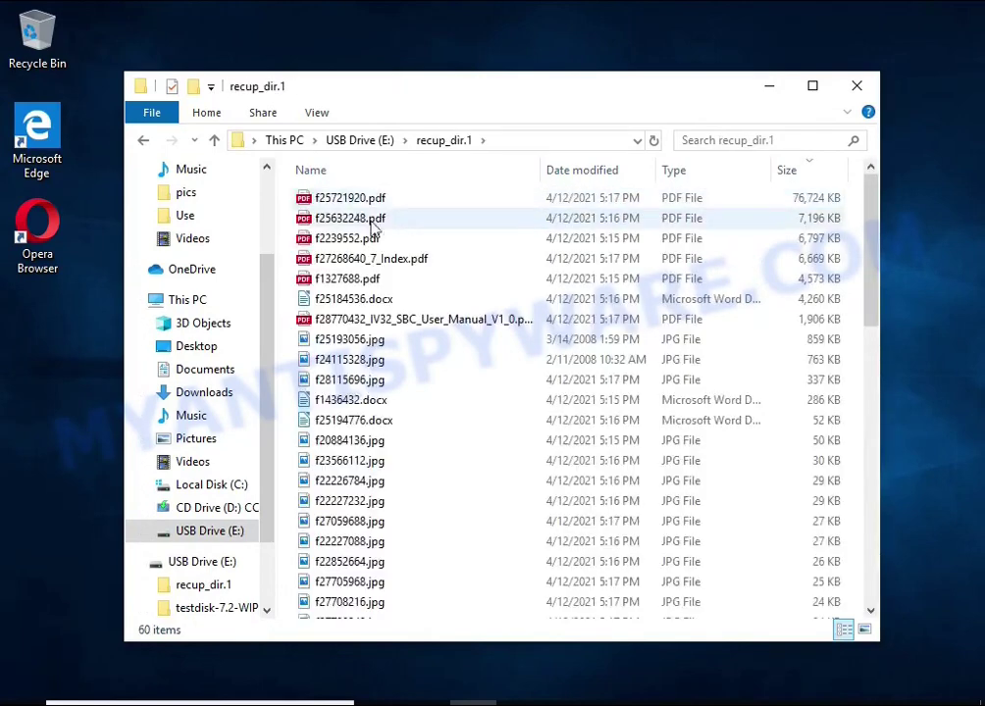
- Sort the recovered files by size, largest first, and check the pages of f28770432_IV32_SBC_User_Manual_V1_0.pdf before closing it
left_click(798, 180)
left_click(802, 180)
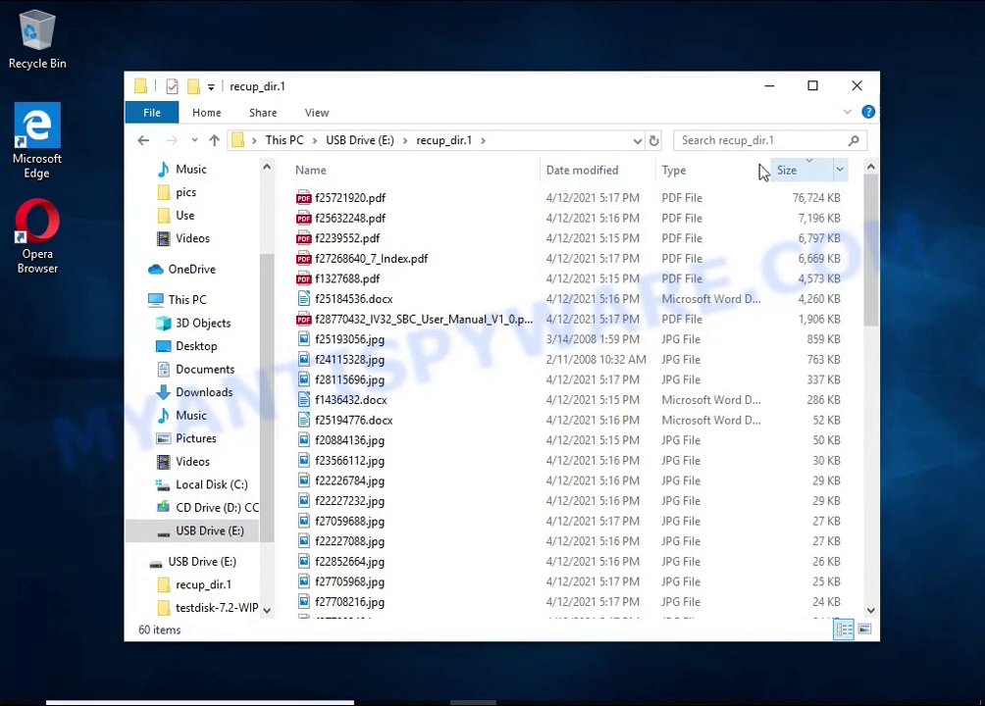
double_click(539, 324)
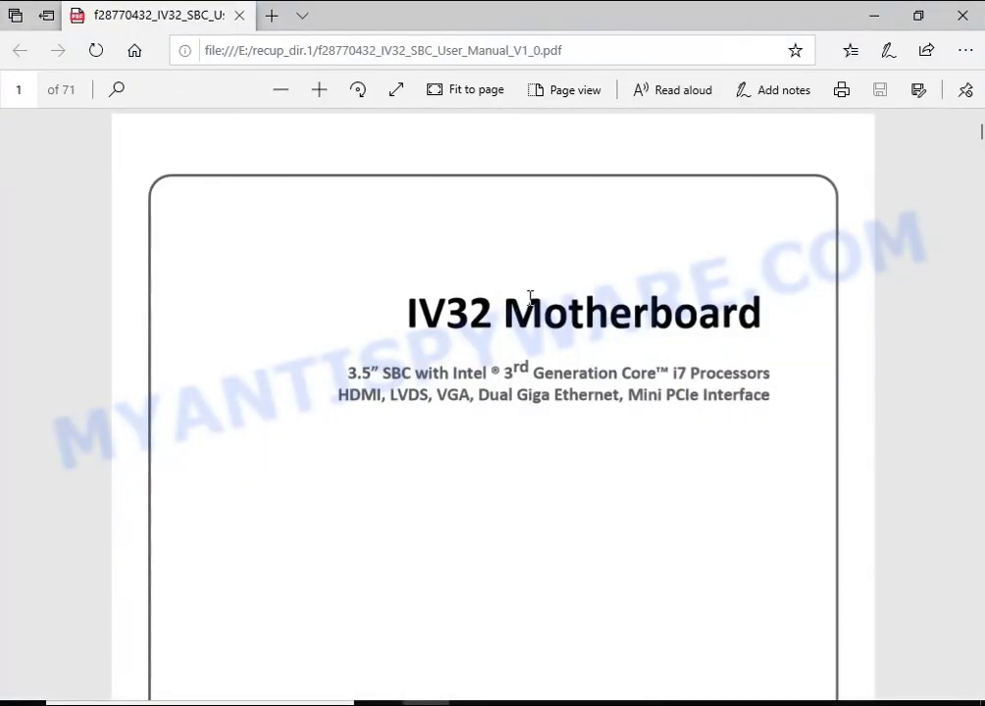
scroll(529, 304, "down", 15)
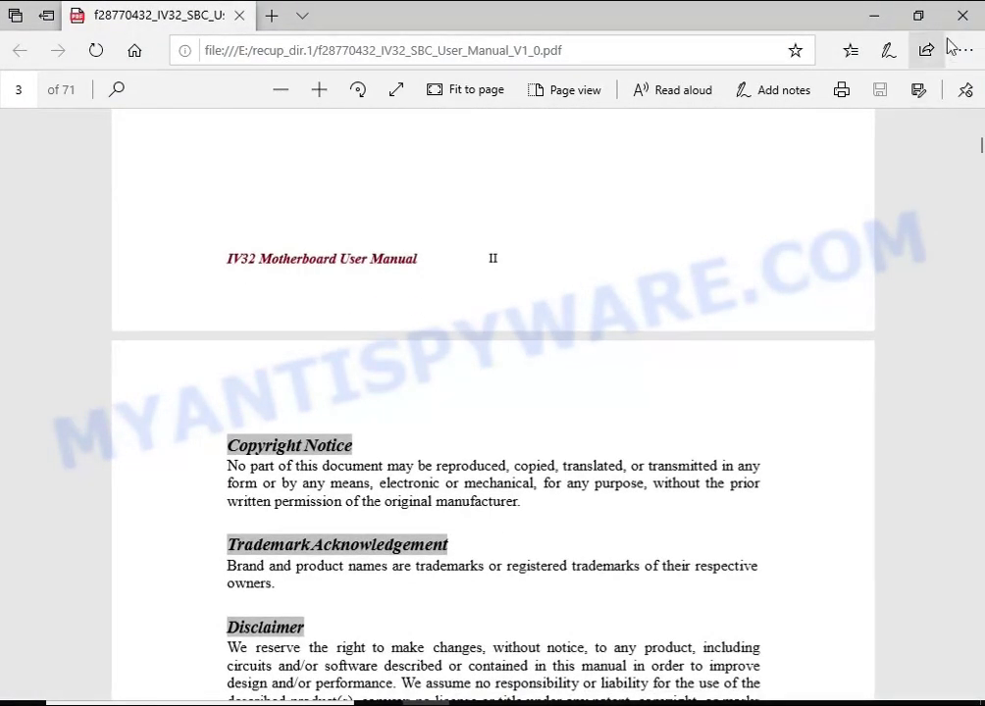
key("alt+F4")
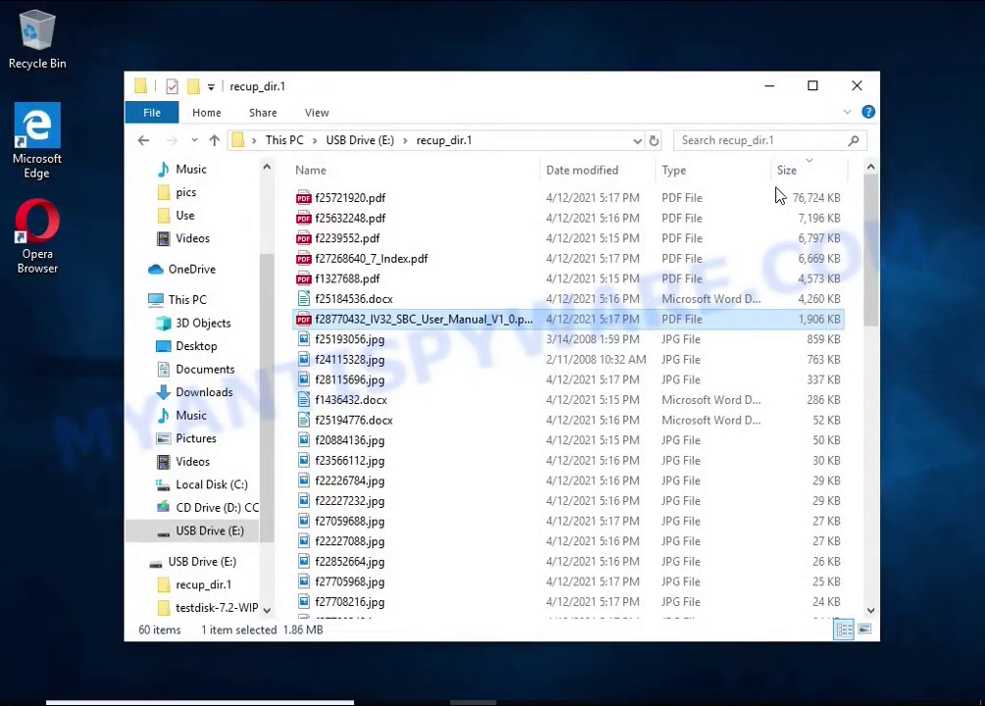
- View the recovered pictures f25193056.jpg and f24115328.jpg, closing each one after checking it
double_click(436, 343)
left_click(869, 16)
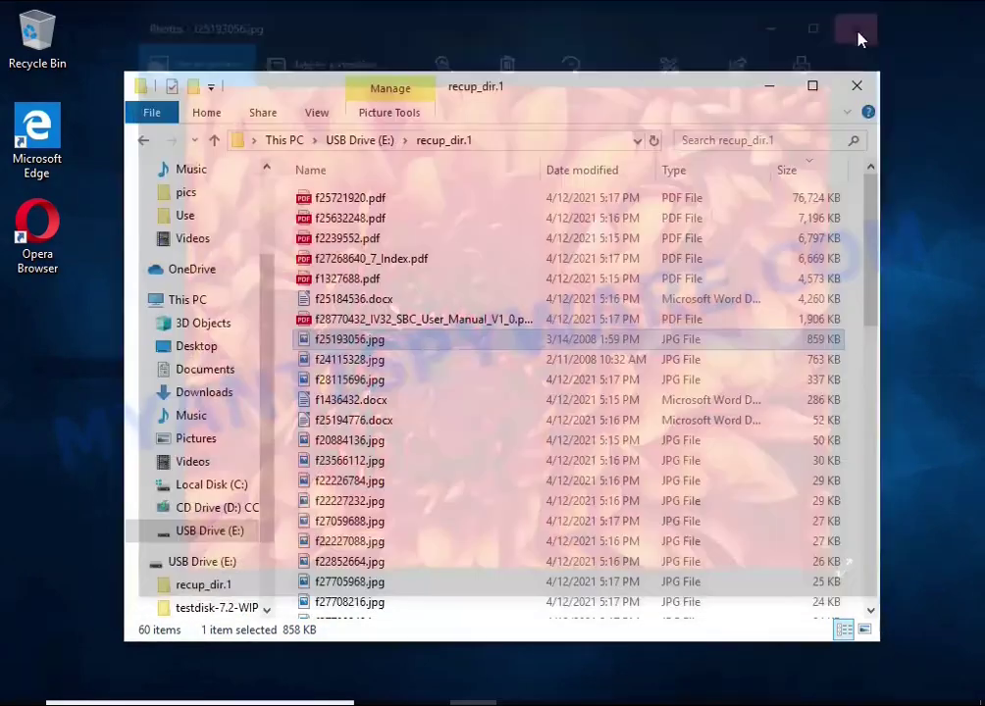
double_click(399, 361)
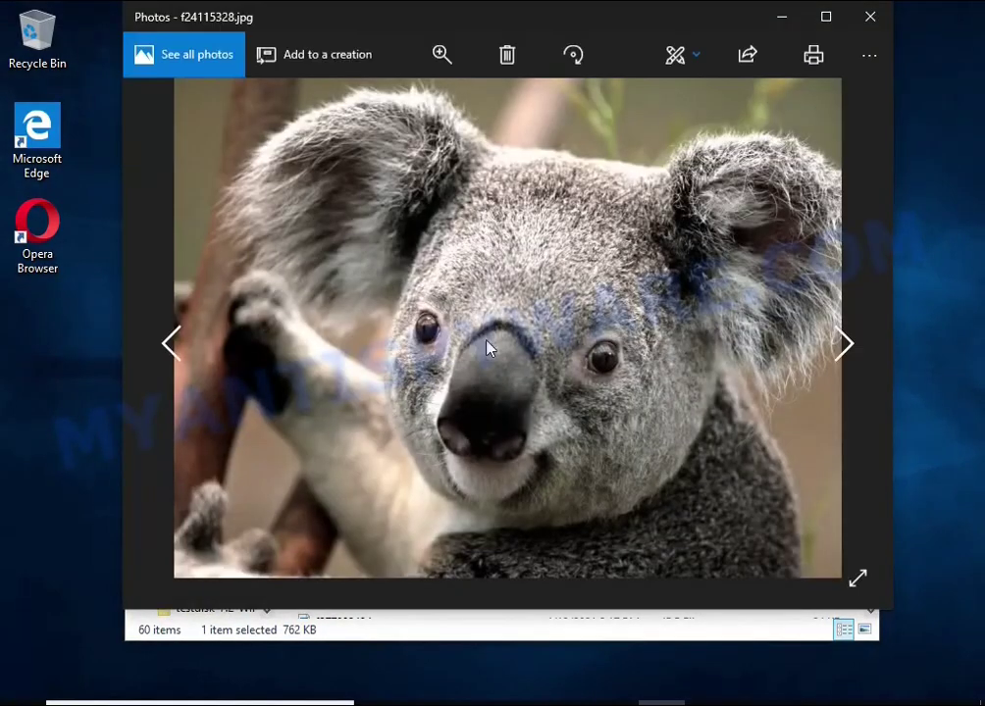
left_click(869, 16)
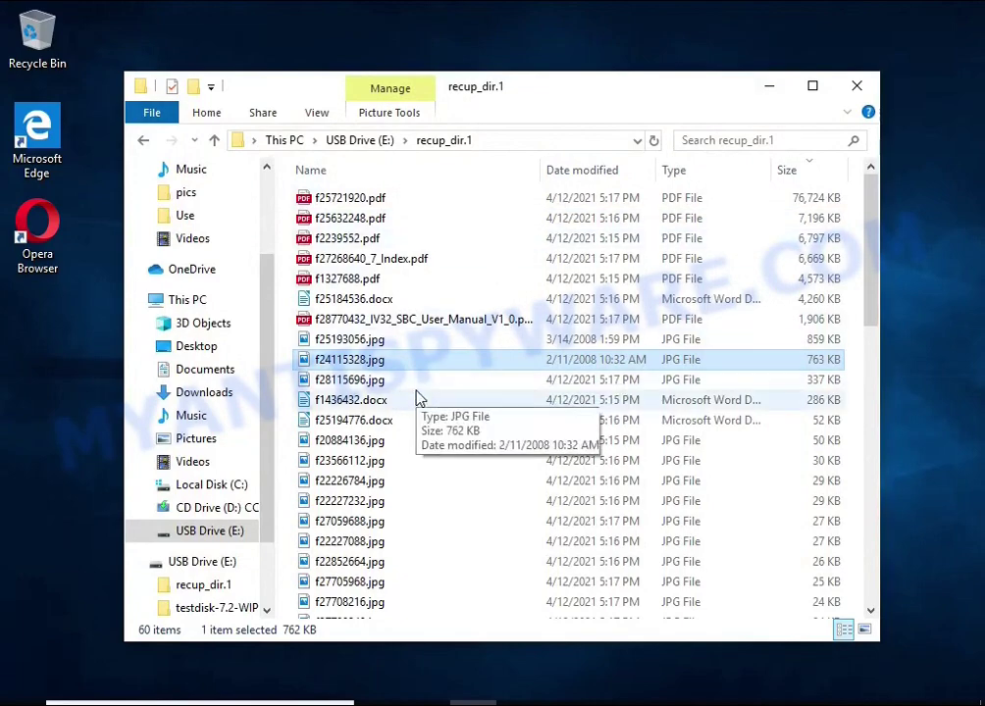
- Check the contents of the recovered document f1436432.docx, close it, and look through the remaining recovered files
double_click(417, 402)
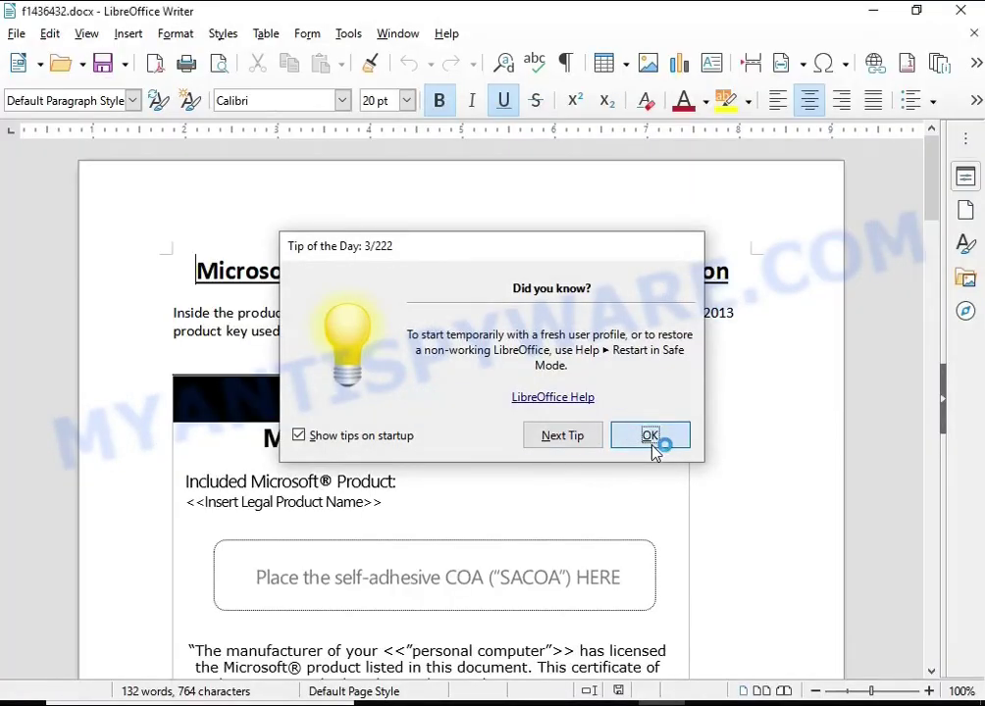
left_click(652, 435)
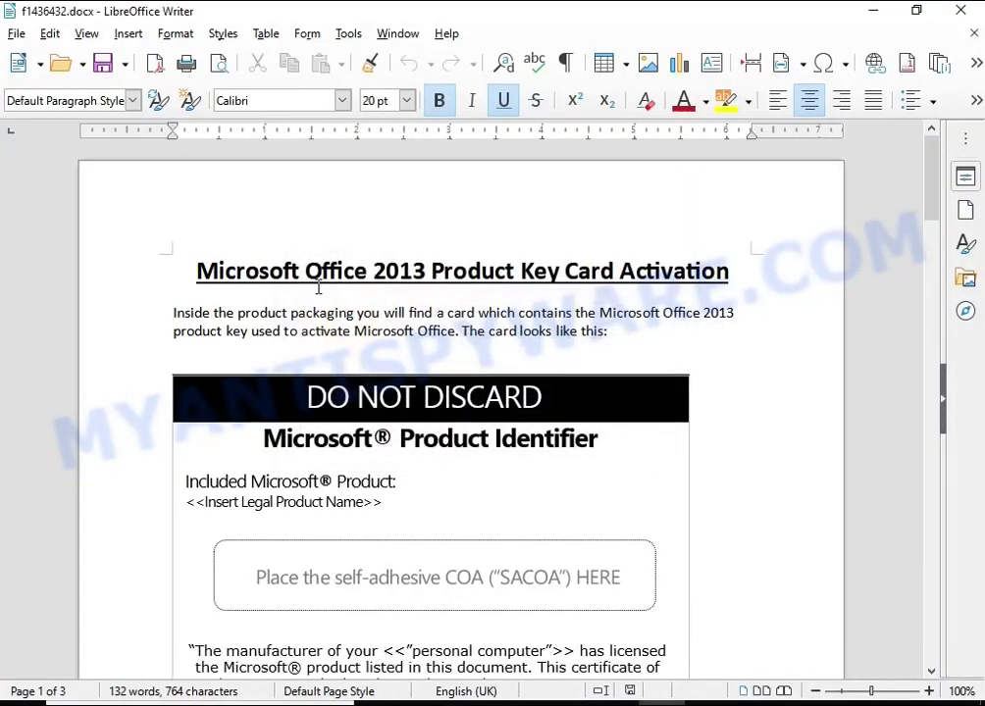
scroll(362, 342, "down", 12)
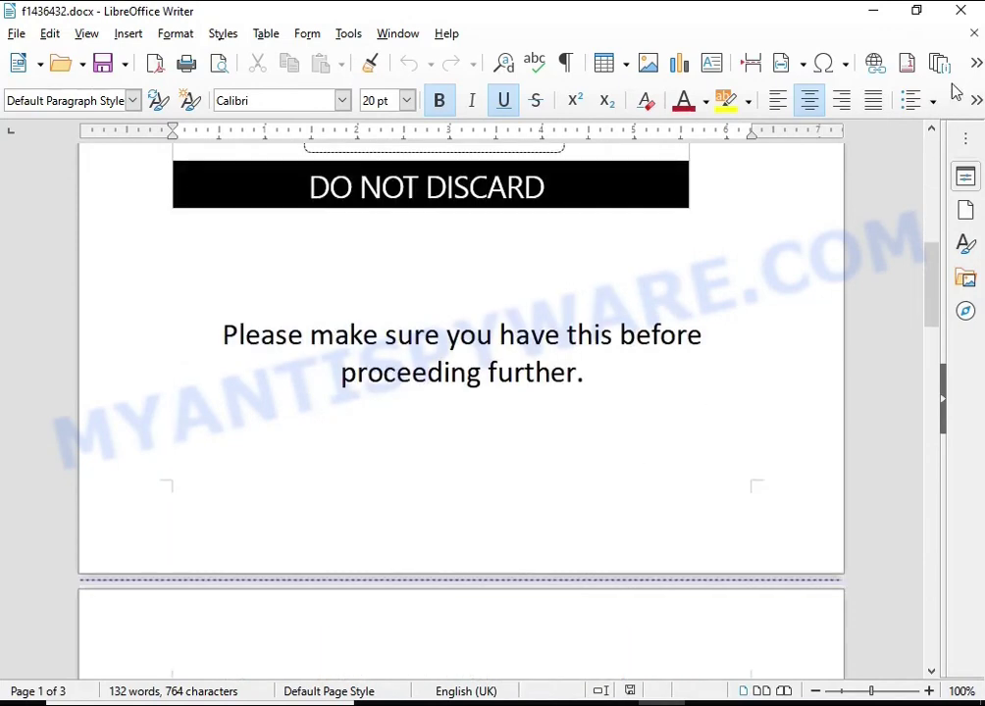
left_click(962, 11)
scroll(600, 341, "down", 4)
scroll(600, 340, "up", 6)
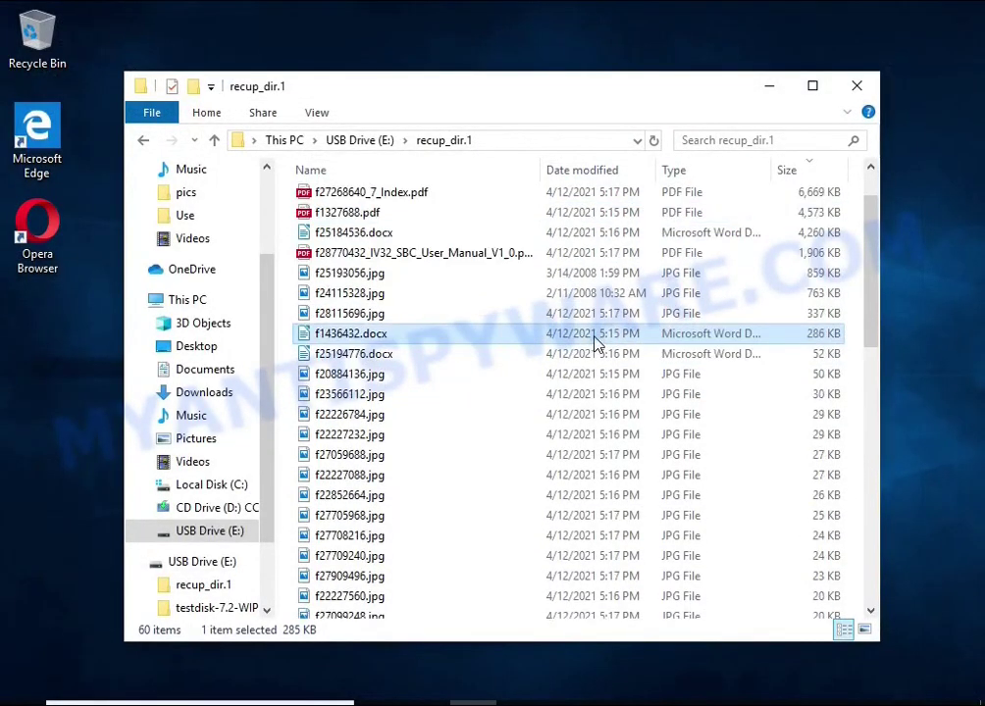